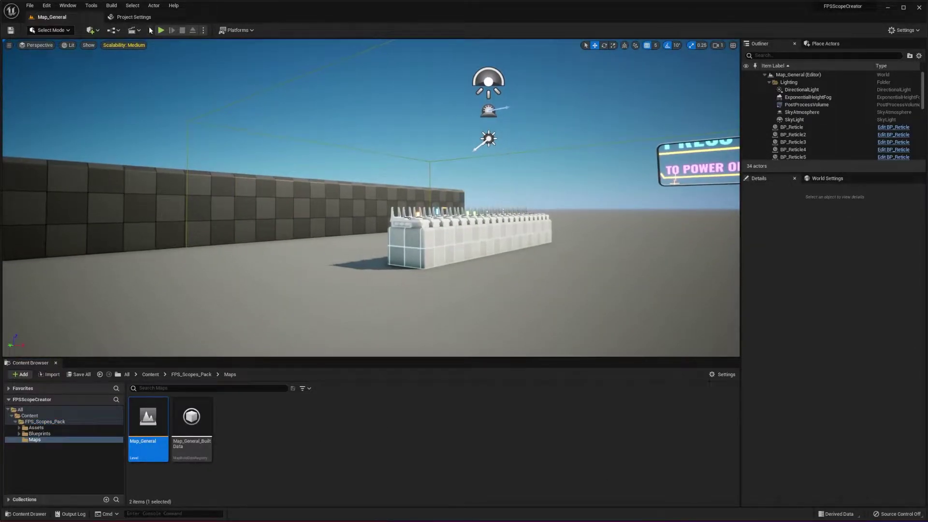
Play the level and walk over to the row of sights displayed on the long white block.
key("alt+p")
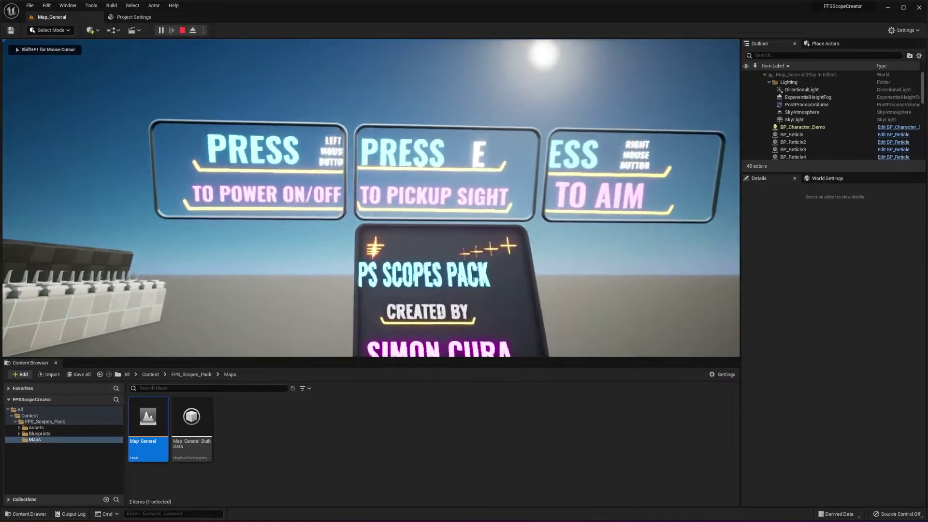
key("d")
key("a")
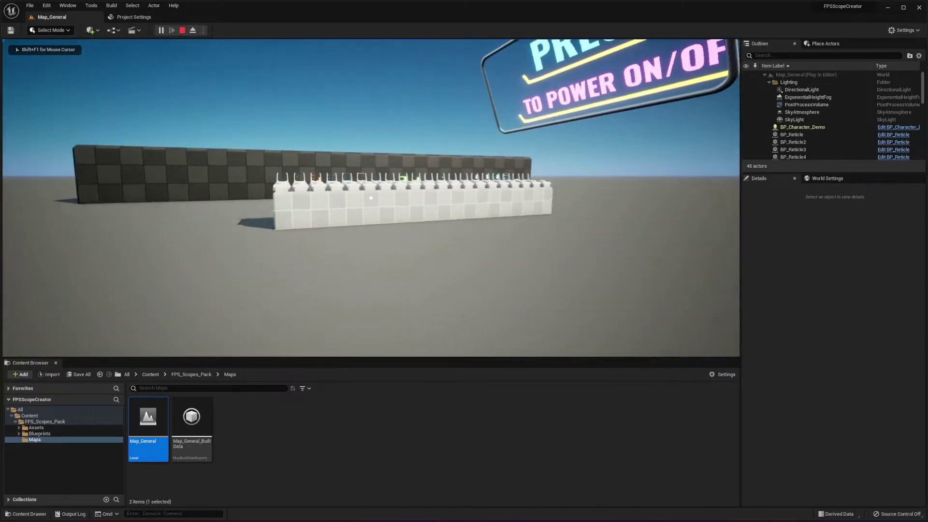
key("w")
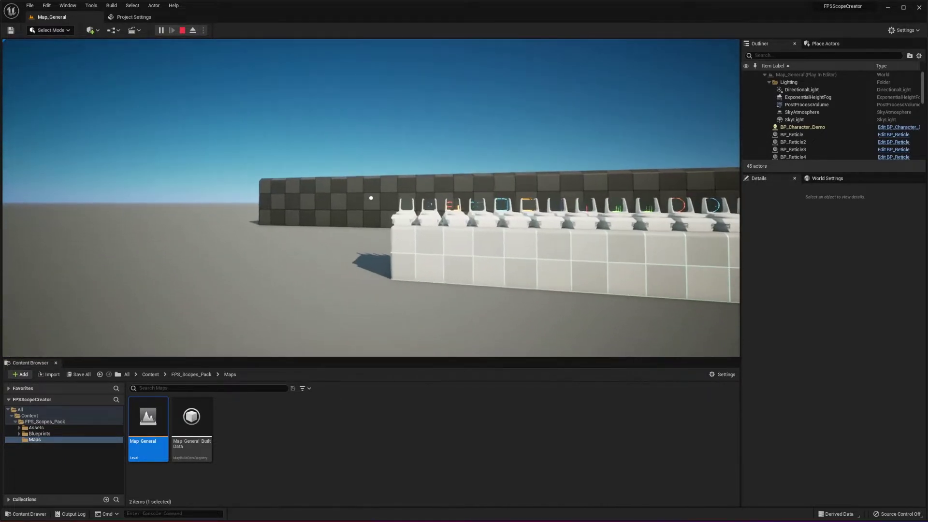
key("d")
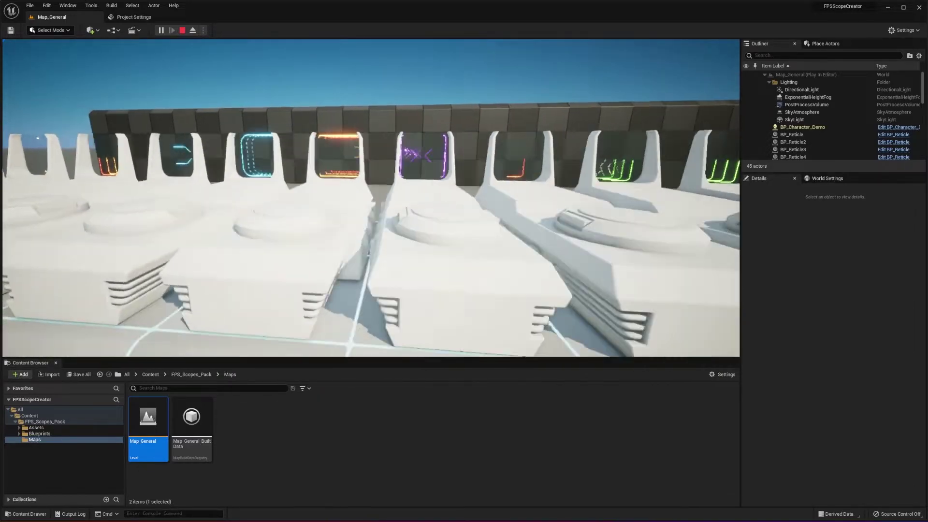
key("s")
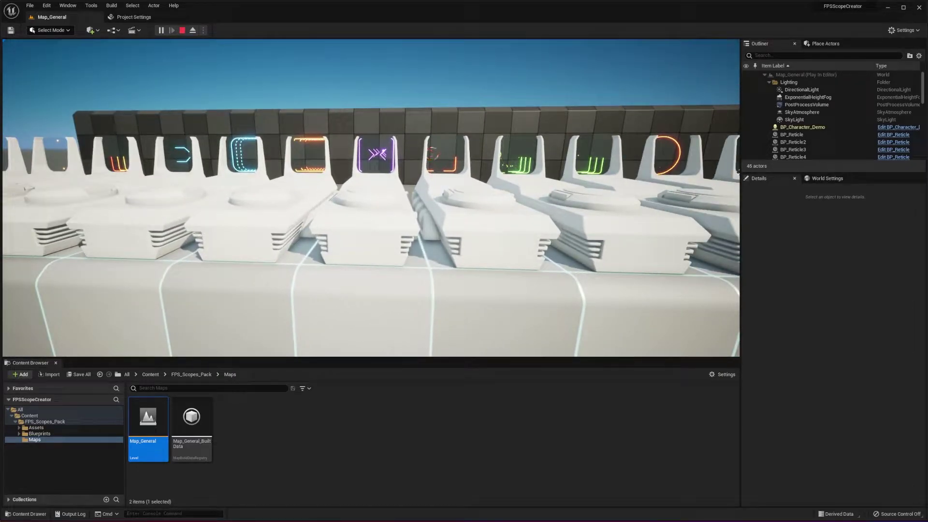
key("d")
key("d")
key("d")
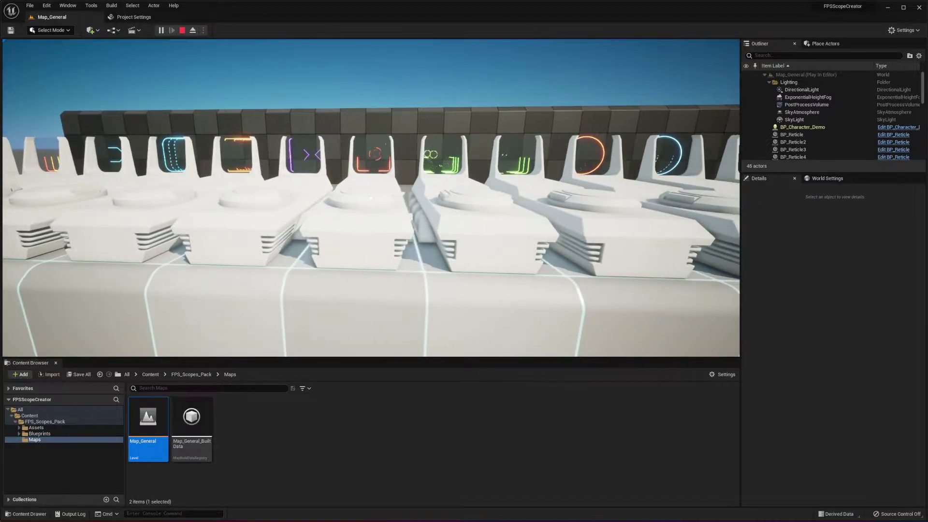
Pick up the sight with the green reticle, aim through it, and move sideways to check how the reticle layers shift.
key("e")
right_click(371, 198)
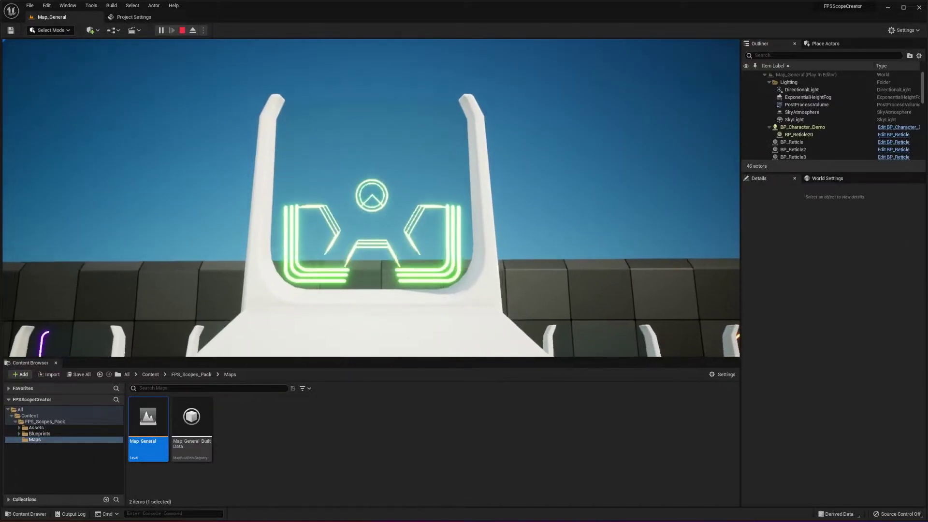
key("d")
key("a")
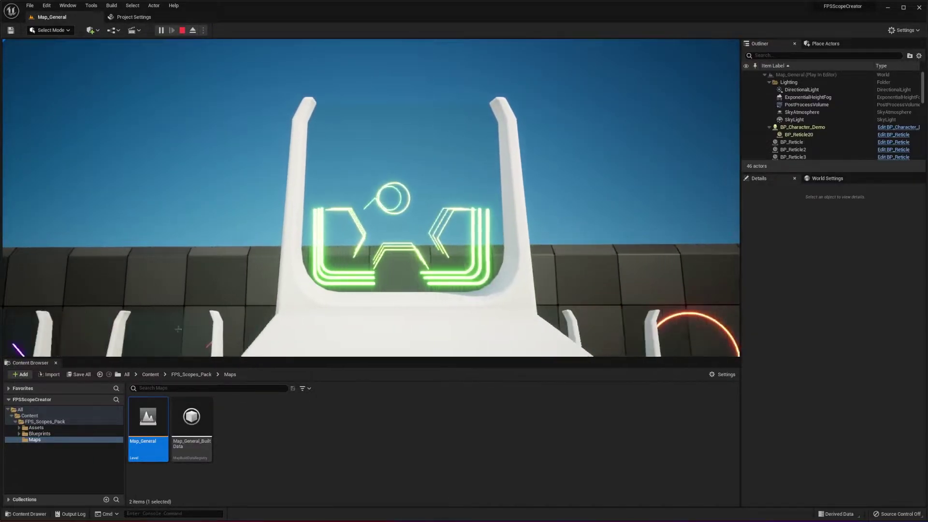
key("d")
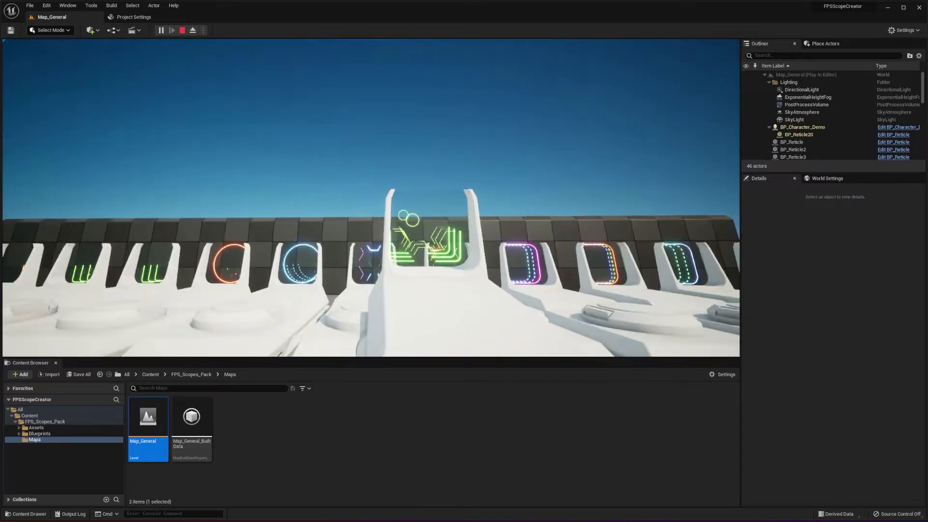
right_click(371, 198)
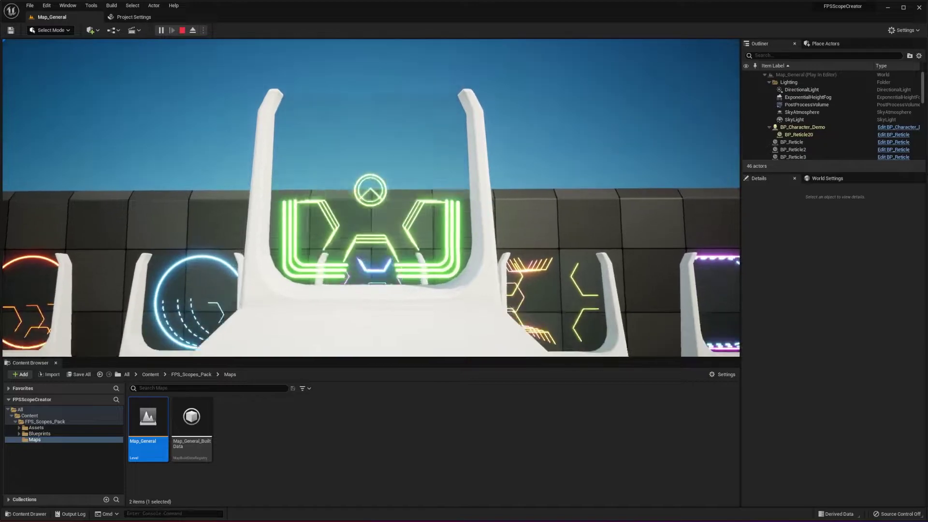
right_click(370, 198)
key("w")
key("a")
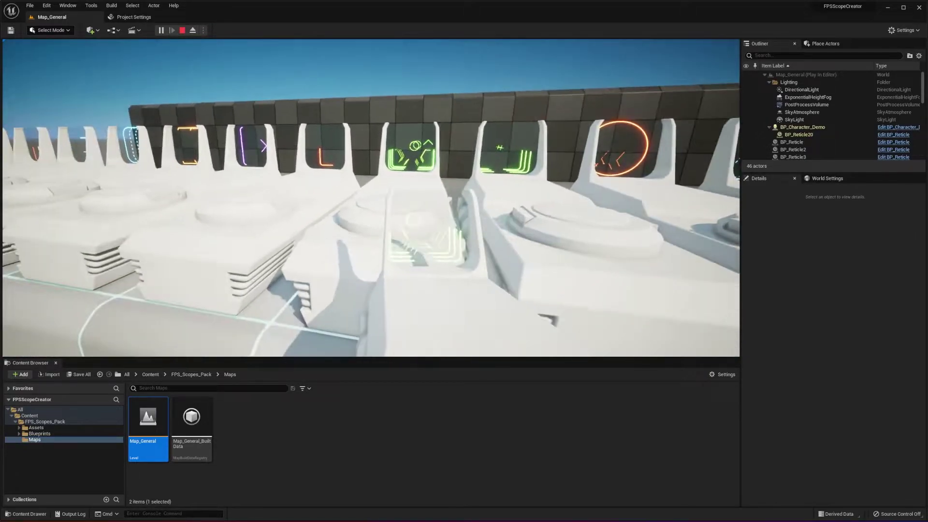
key("a")
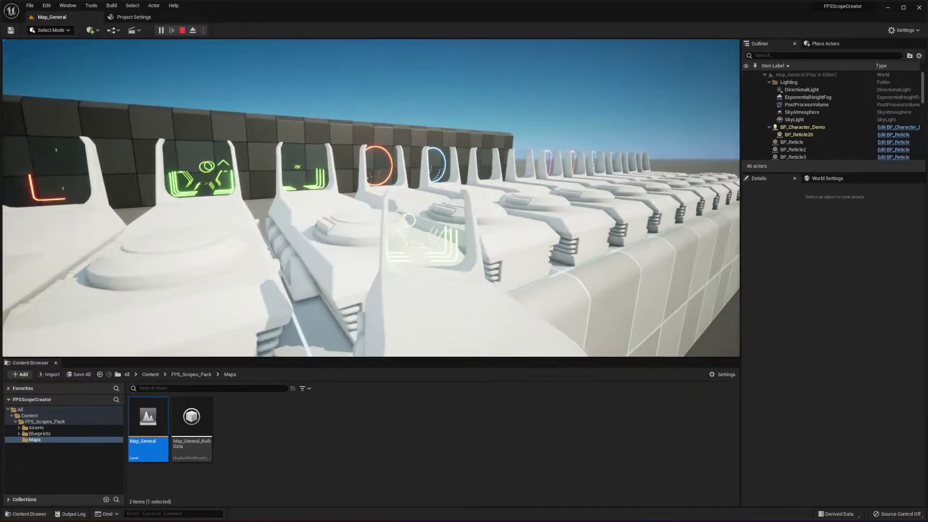
Swap to the sight with the red reticle, aim and strafe with it, and finish the preview by leaving full screen.
key("a")
key("e")
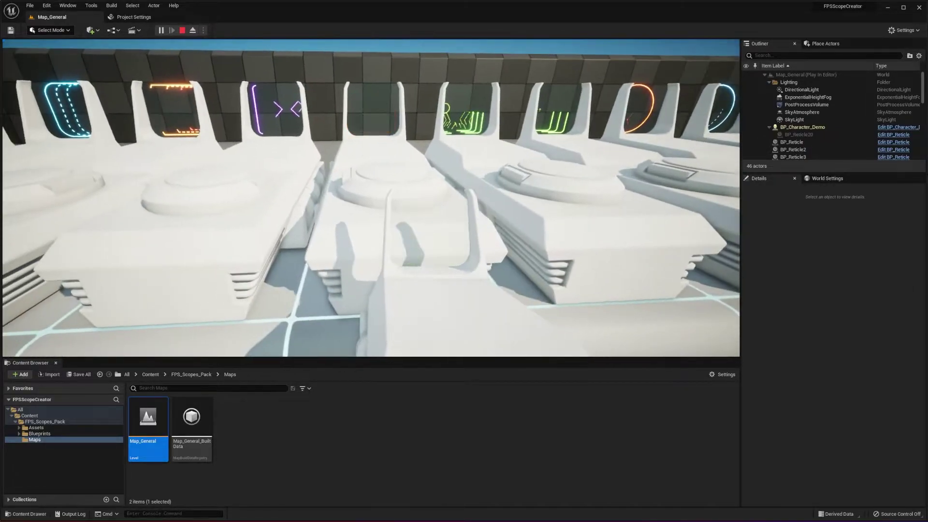
right_click(371, 198)
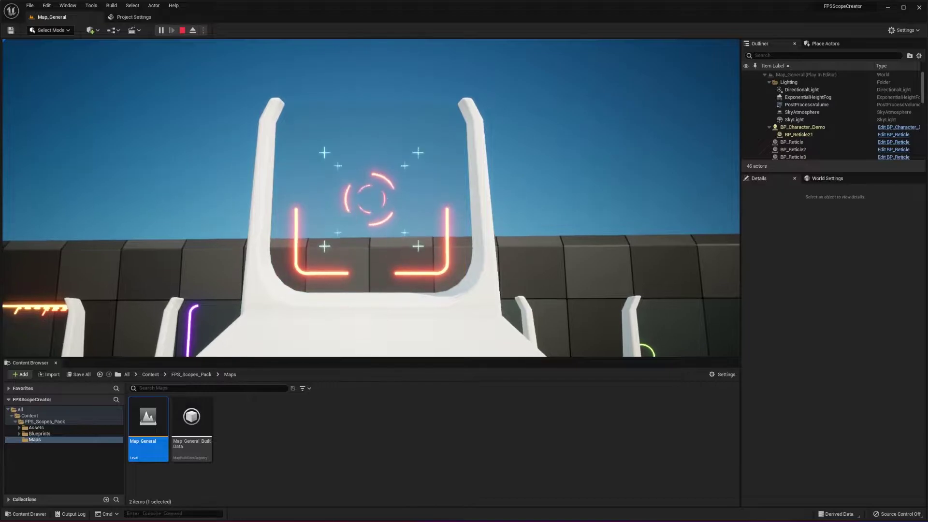
key("d")
key("a")
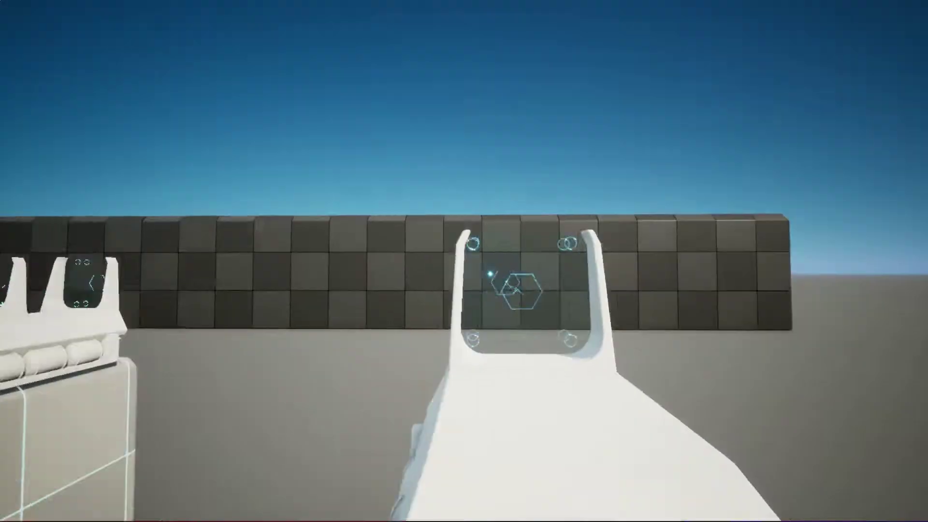
key("F11")
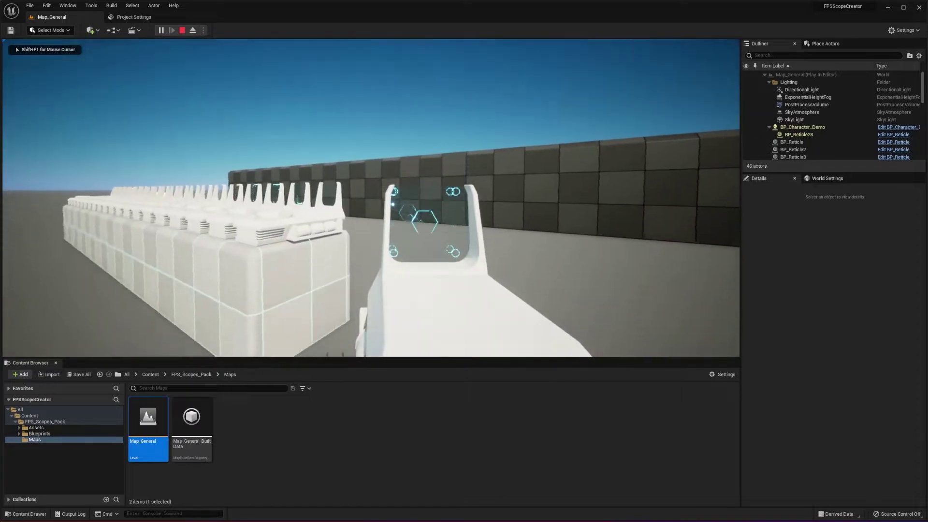
Stop the play session and browse the Assets and Materials folders of FPS_Scopes_Pack.
key("Escape")
left_click(36, 428)
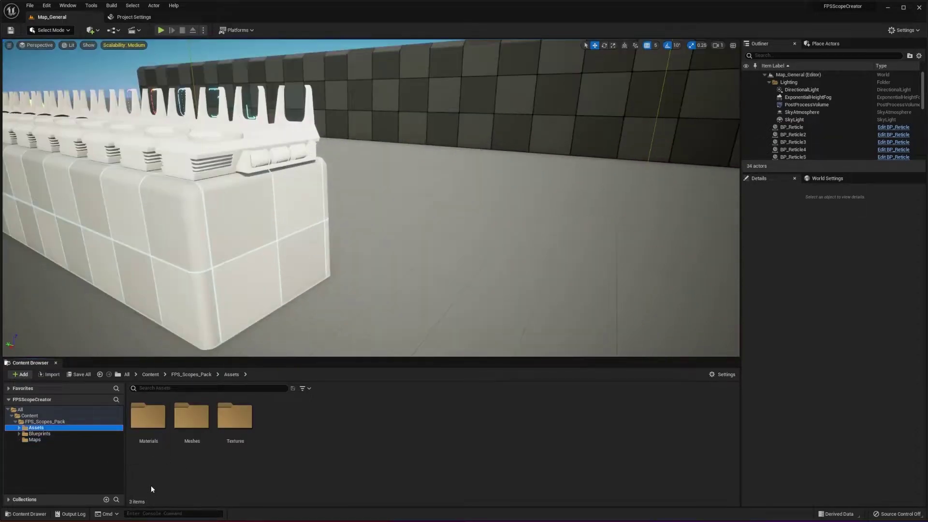
double_click(148, 417)
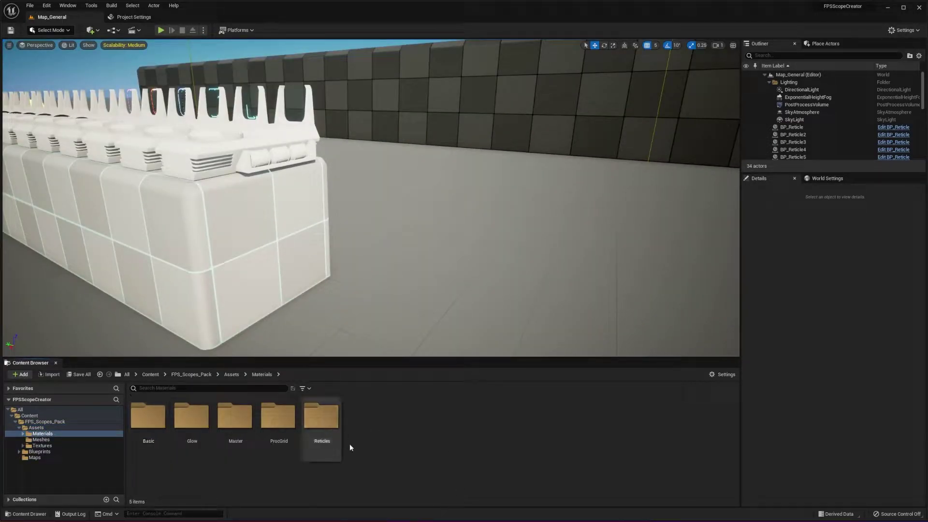
left_click(187, 374)
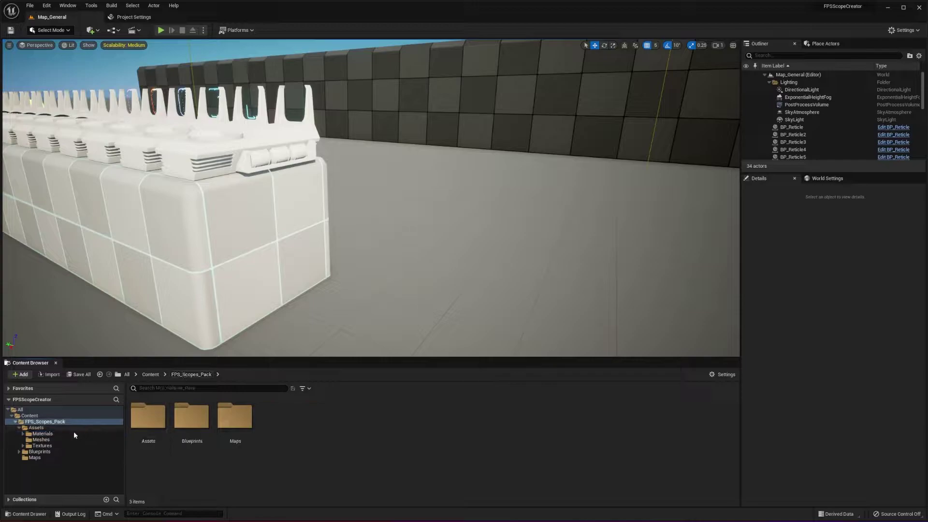
Open the Reticles folder under Textures and enlarge the content browser to show all its textures.
left_click(48, 446)
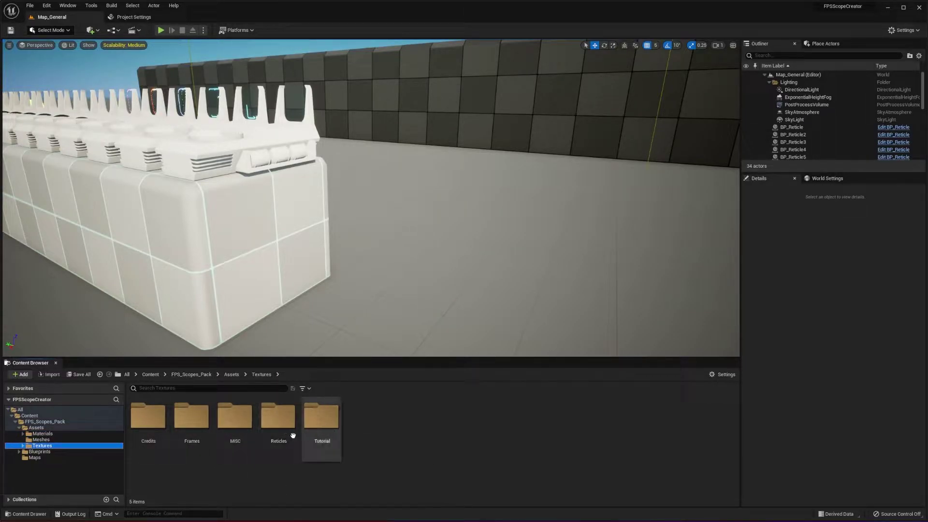
double_click(275, 441)
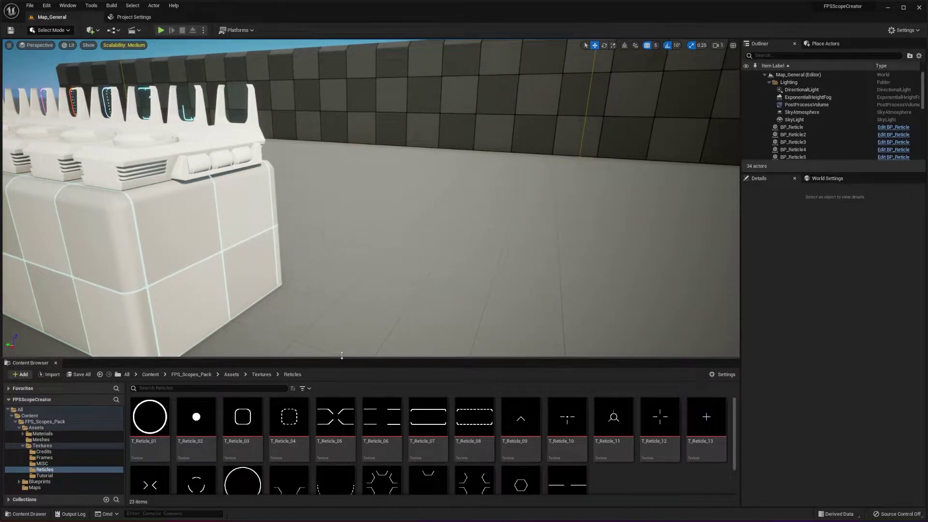
left_click_drag(342, 358, 342, 322)
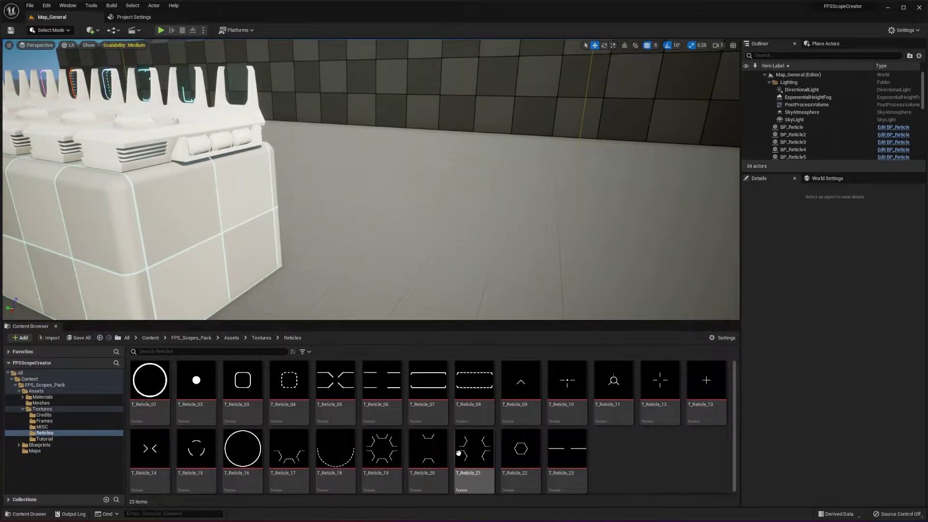
Open the Frames texture folder and bring the last sight in the row into close view.
left_click(262, 337)
double_click(192, 379)
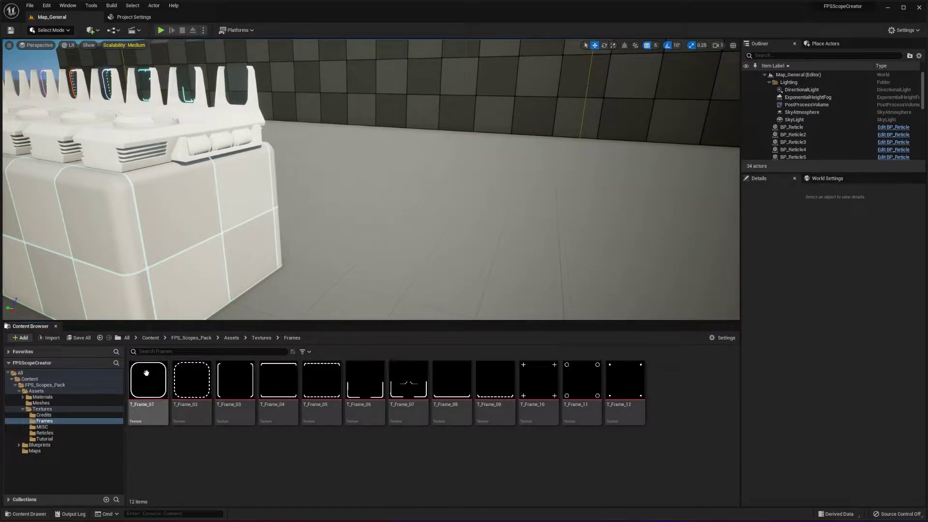
right_click_drag(279, 246, 240, 220)
key("w")
key("e")
right_click_drag(384, 98, 384, 97)
key("q")
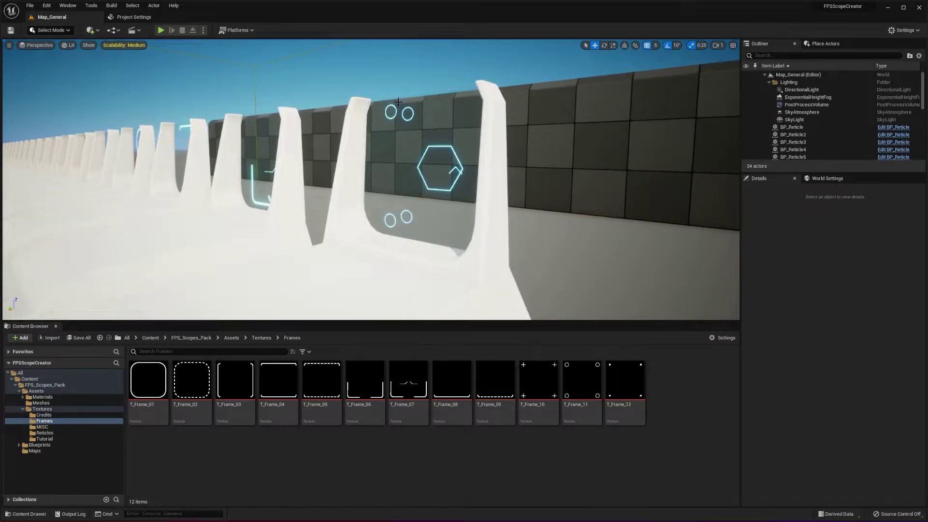
Return to the Reticles texture folder and examine the layered hexagon reticle of the last sight from several angles.
left_click(261, 337)
double_click(321, 379)
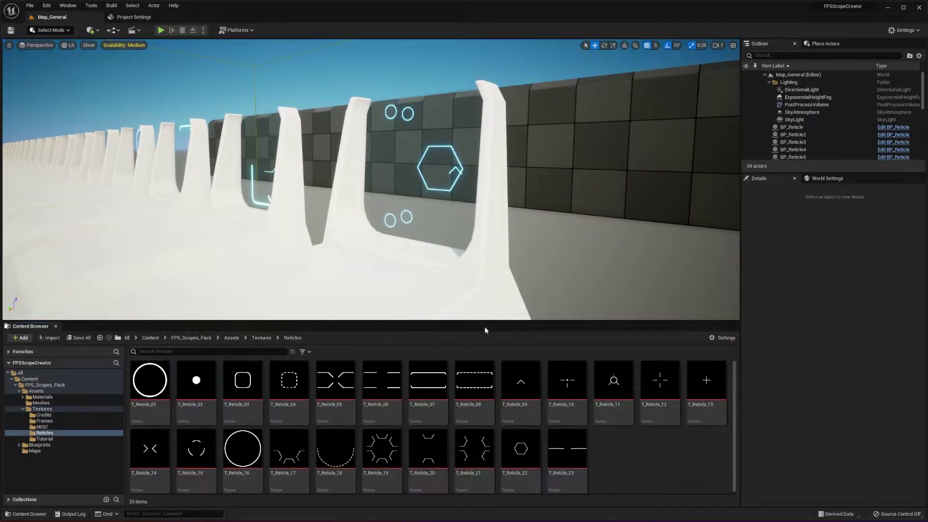
right_click_drag(479, 155, 477, 185)
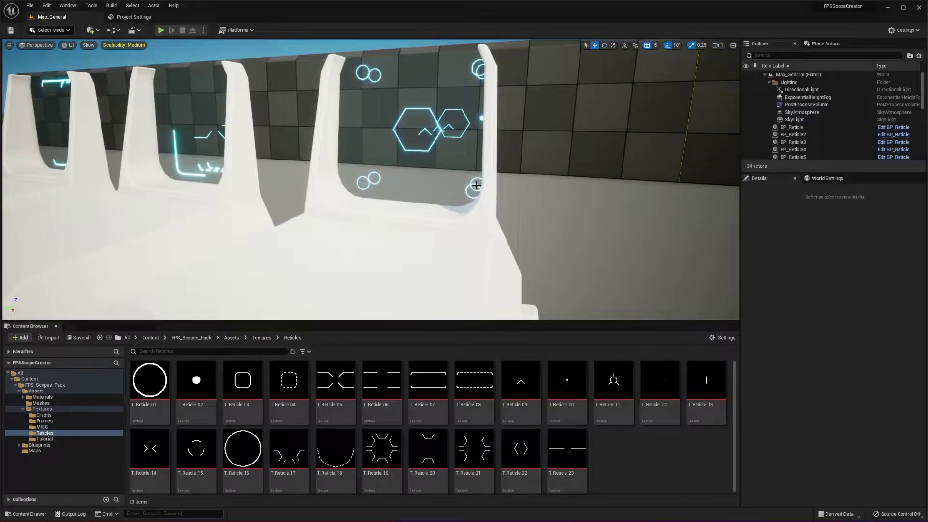
right_click_drag(490, 227, 479, 227)
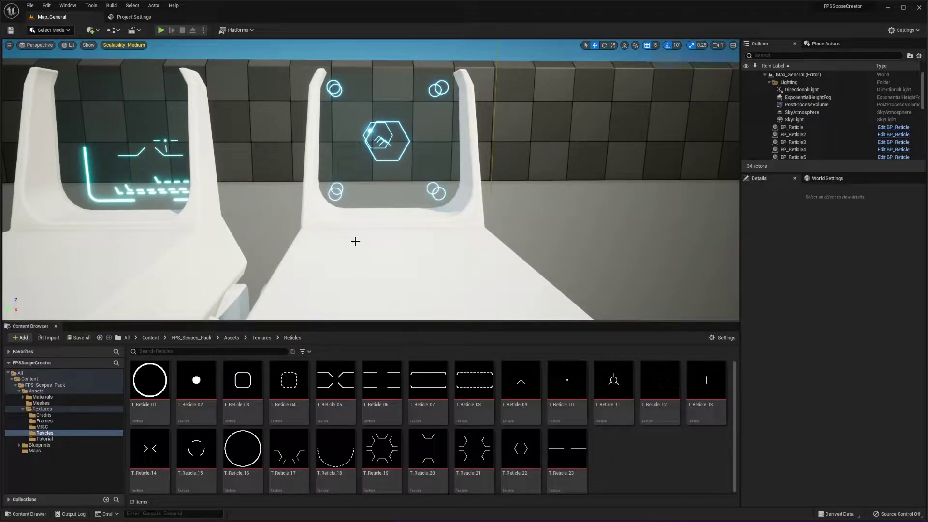
key("a")
right_click_drag(376, 160, 373, 106)
key("d")
key("w")
key("d")
key("a")
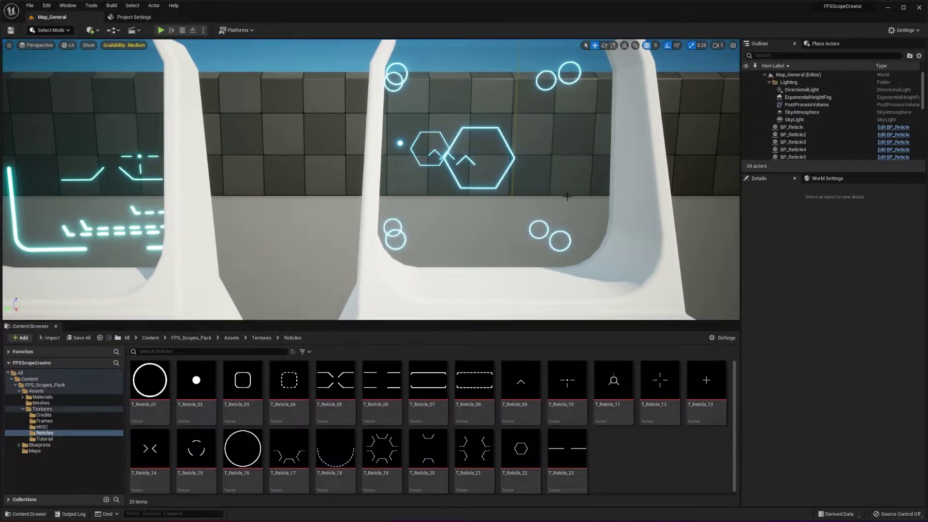
key("s")
right_click_drag(567, 196, 556, 196)
key("d")
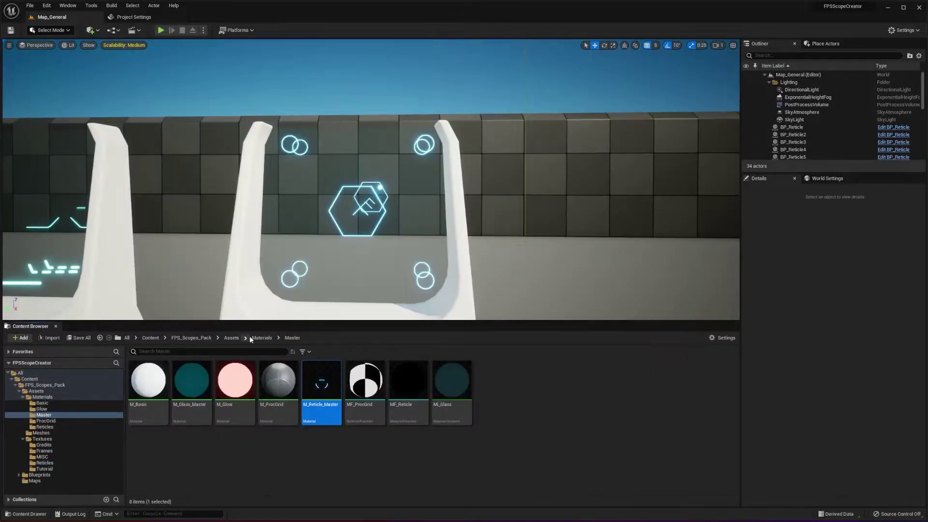
Open the Reticles folder under Materials to view the demo reticle material instances.
left_click(233, 338)
double_click(148, 381)
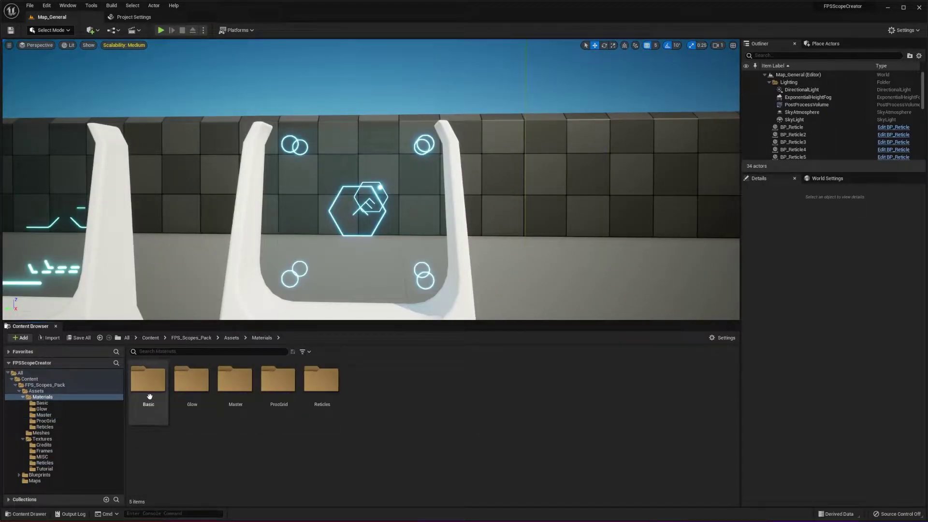
left_click(234, 394)
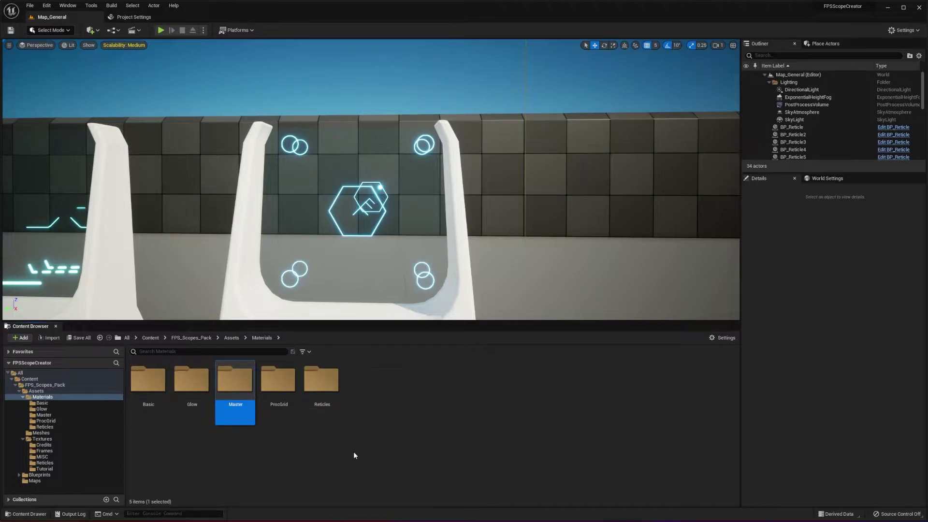
left_click(339, 410)
double_click(338, 410)
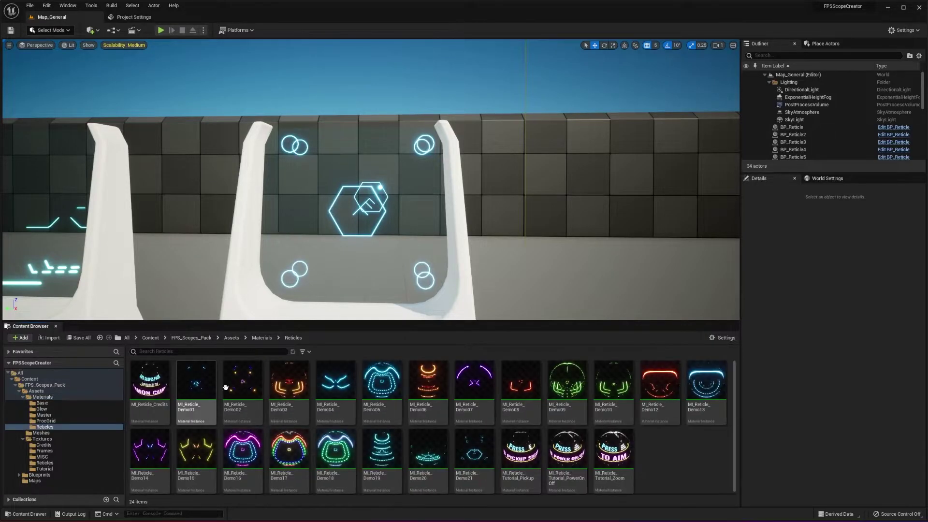
View the last sight from an angle again and go back to the parent Materials folder without creating an asset.
right_click_drag(560, 249, 486, 259)
key("d")
right_click_drag(349, 310, 347, 310)
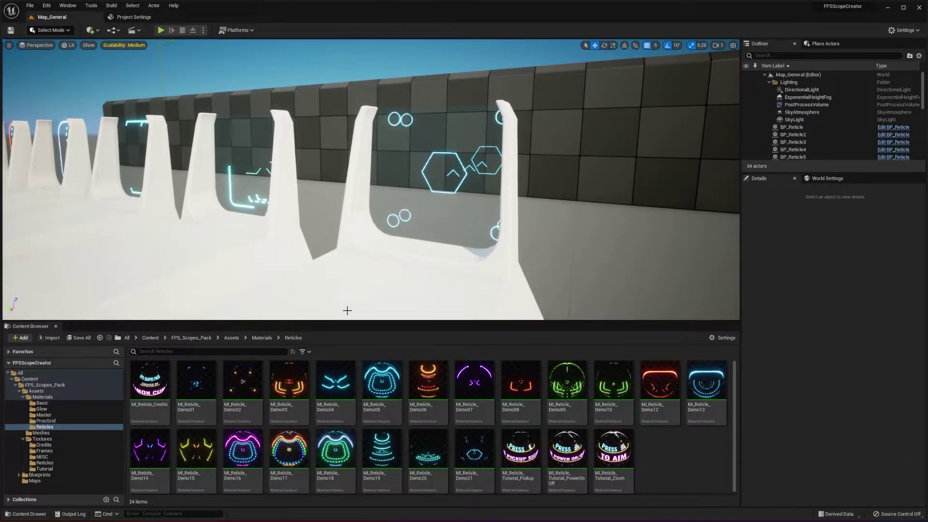
right_click(654, 429)
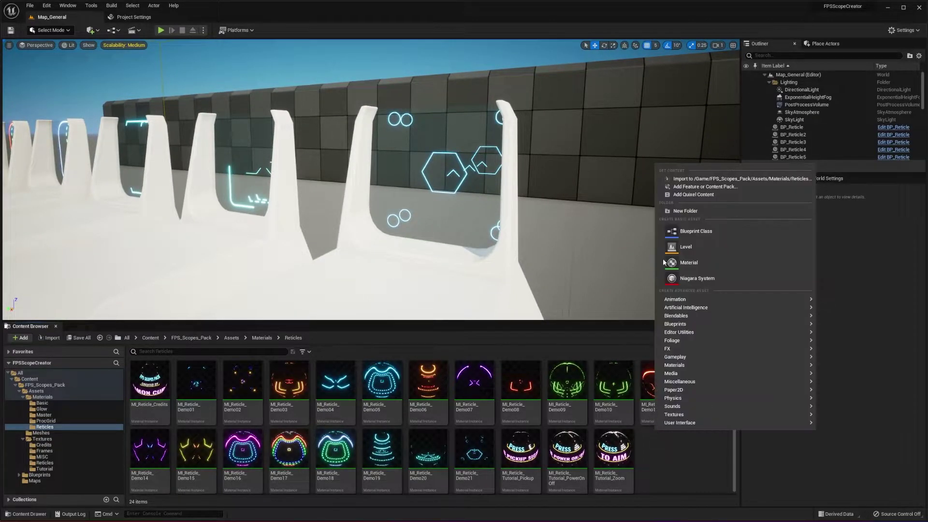
left_click(256, 340)
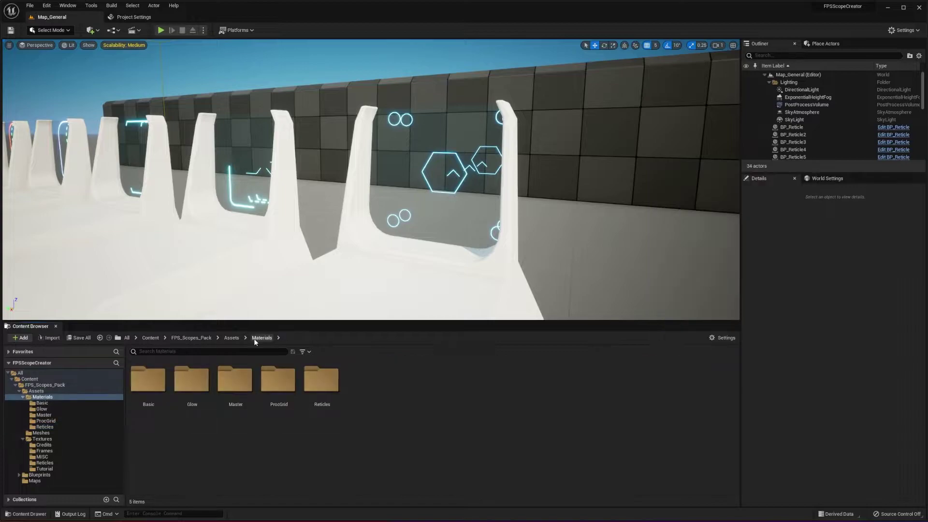
Create a material instance of M_Reticle_Master named MI_Reticle_Guide1 and move it into the Reticles folder under Materials.
double_click(228, 397)
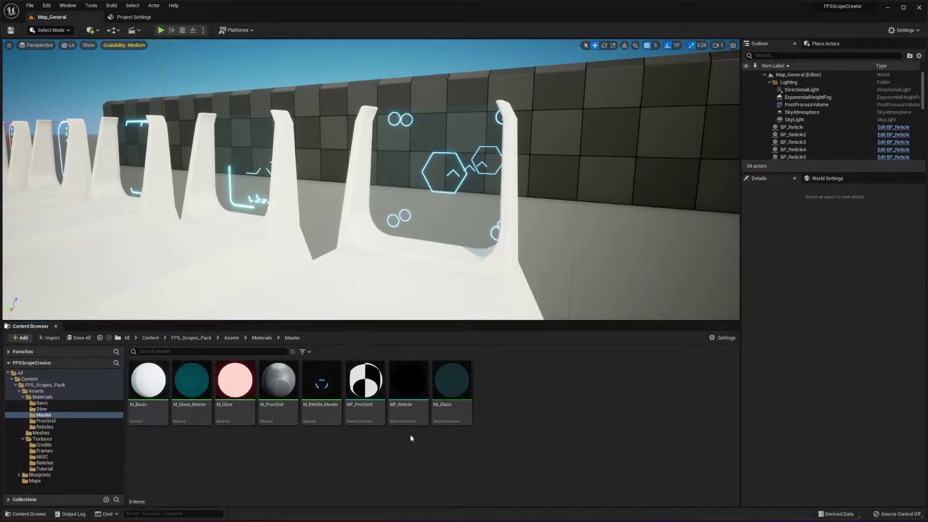
left_click(327, 392)
right_click(326, 393)
left_click(364, 221)
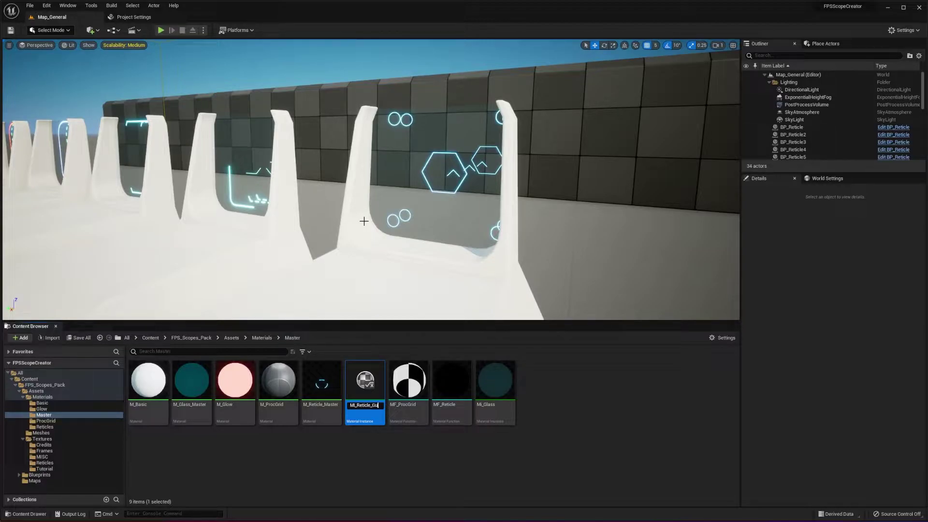
type("1")
key("Return")
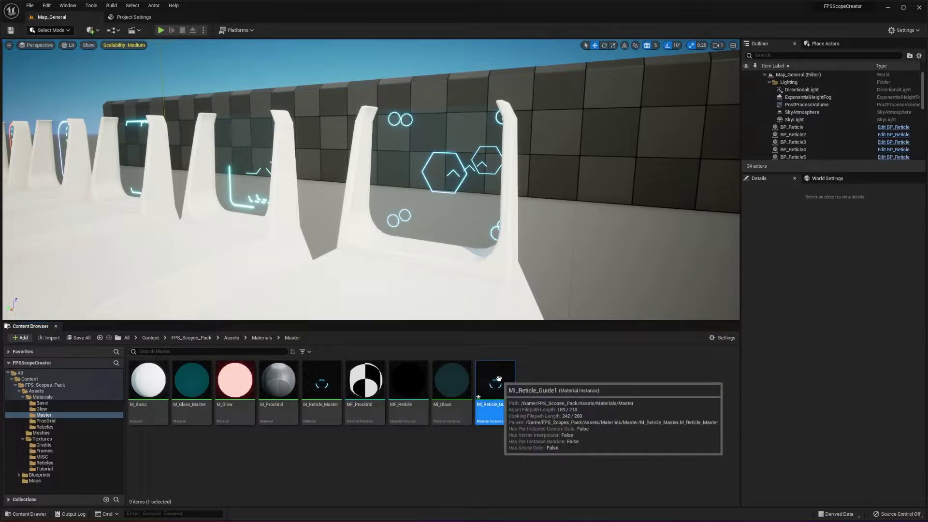
left_click_drag(496, 387, 60, 428)
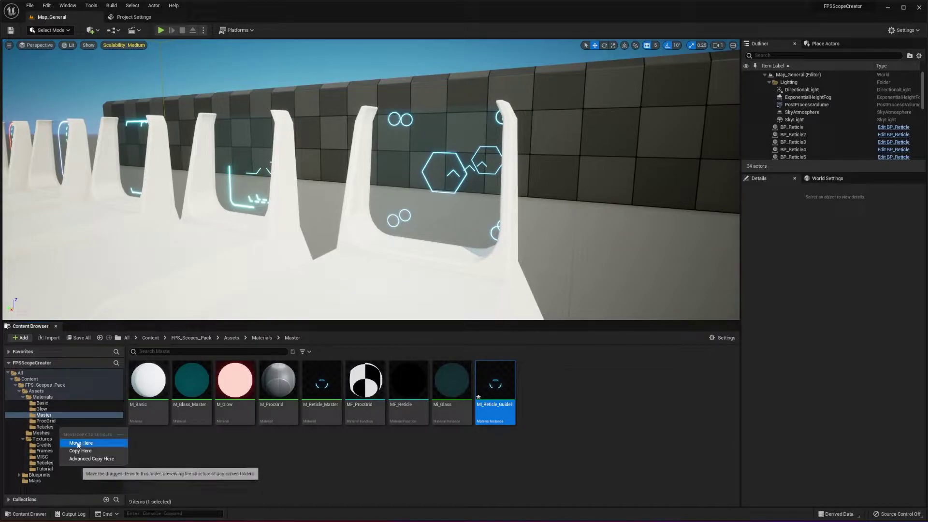
left_click(75, 442)
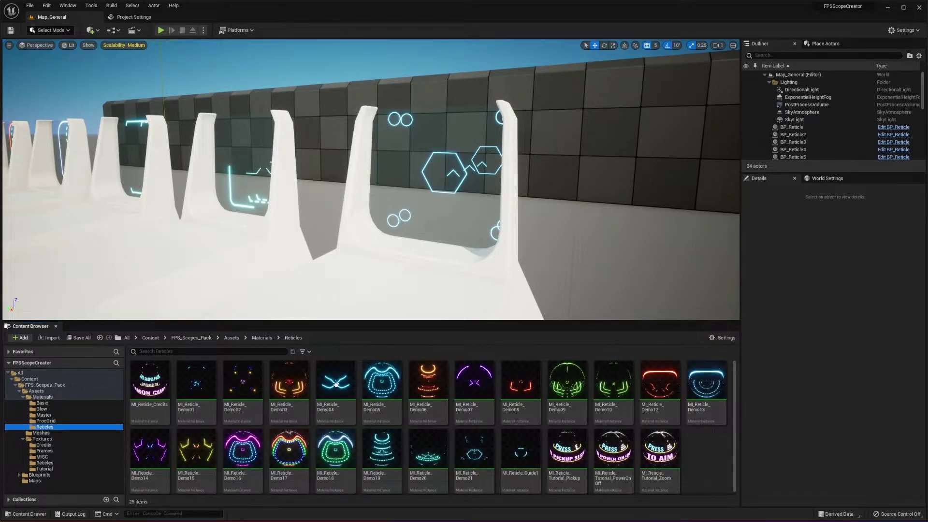
Assign MI_Reticle_Guide1 as the material of the Reticle component on the BP_Reticle19 sight.
right_click_drag(287, 247, 314, 193)
right_click_drag(348, 241, 353, 238)
left_click(353, 238)
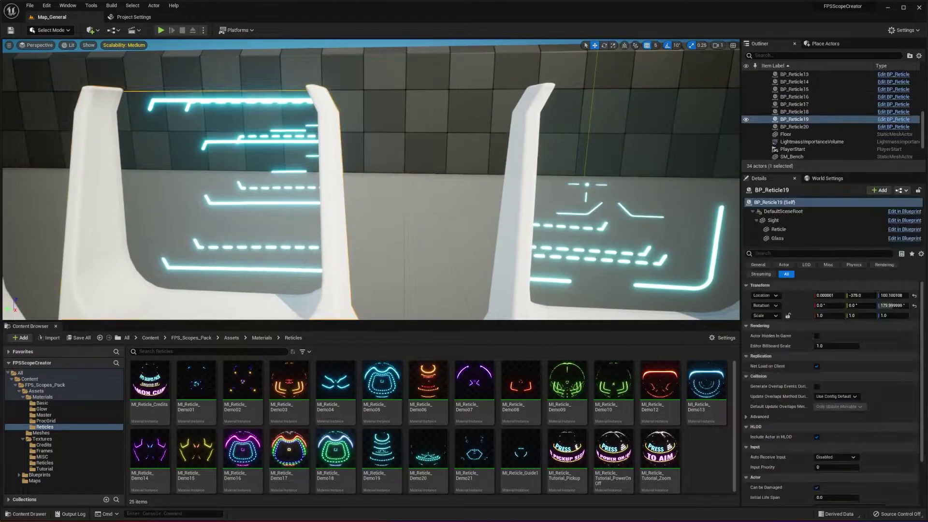
key("f")
left_click(778, 229)
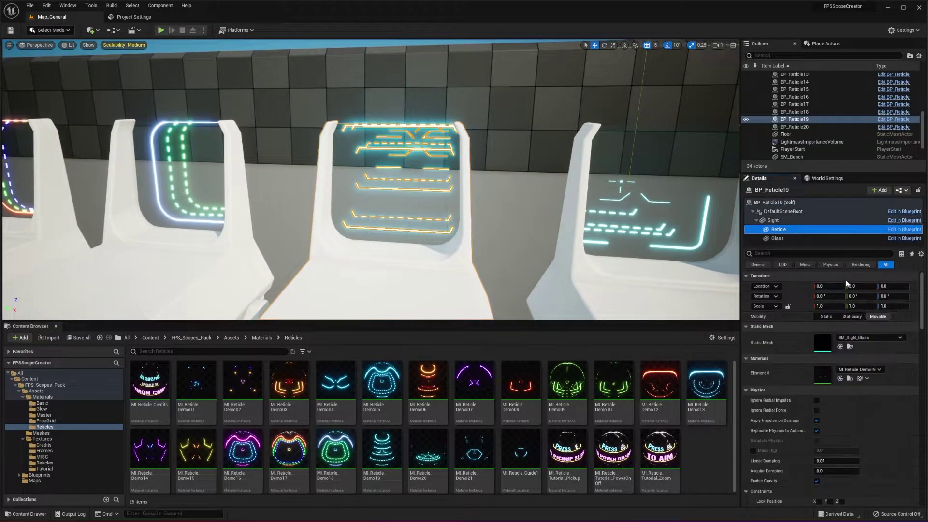
left_click(858, 370)
type("gu")
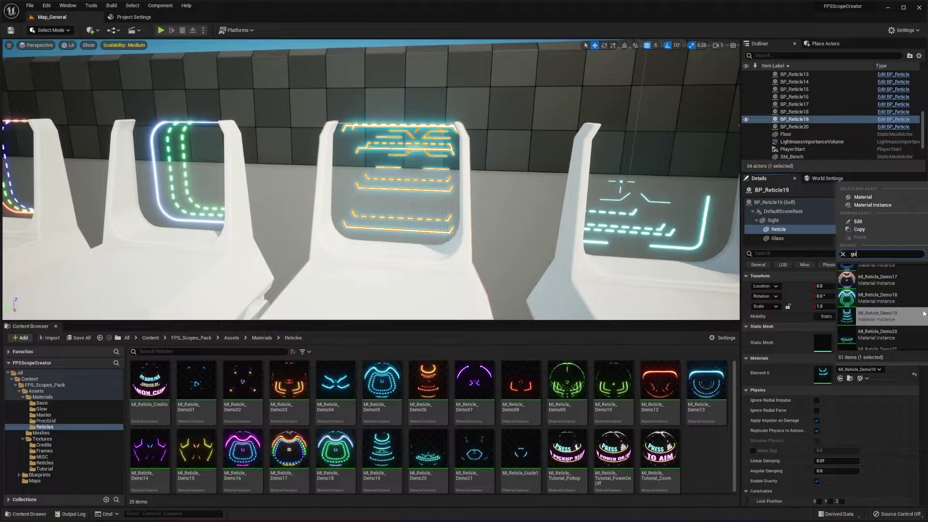
type("ide")
left_click(903, 277)
right_click_drag(563, 257, 534, 220)
key("Escape")
key("a")
right_click_drag(463, 275, 463, 275)
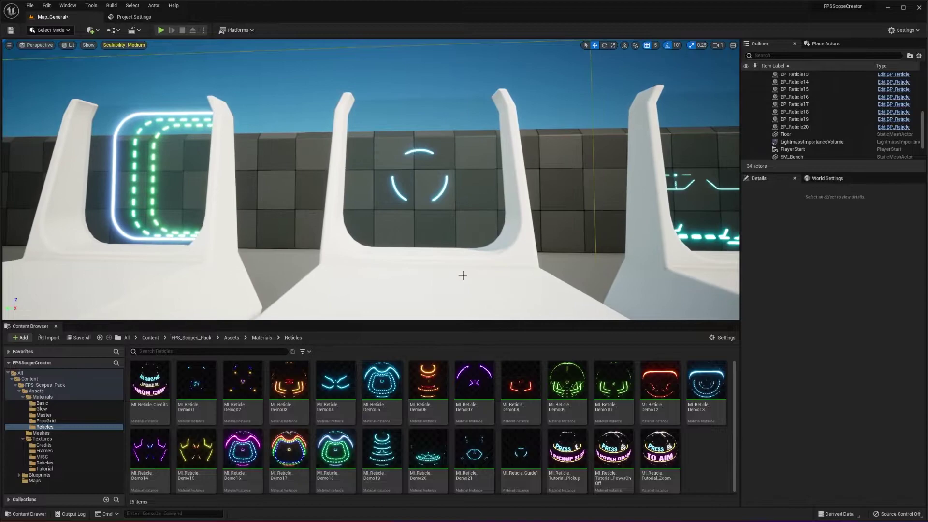
Open MI_Reticle_Guide1 for editing and enable its Single Color override.
left_click(535, 451)
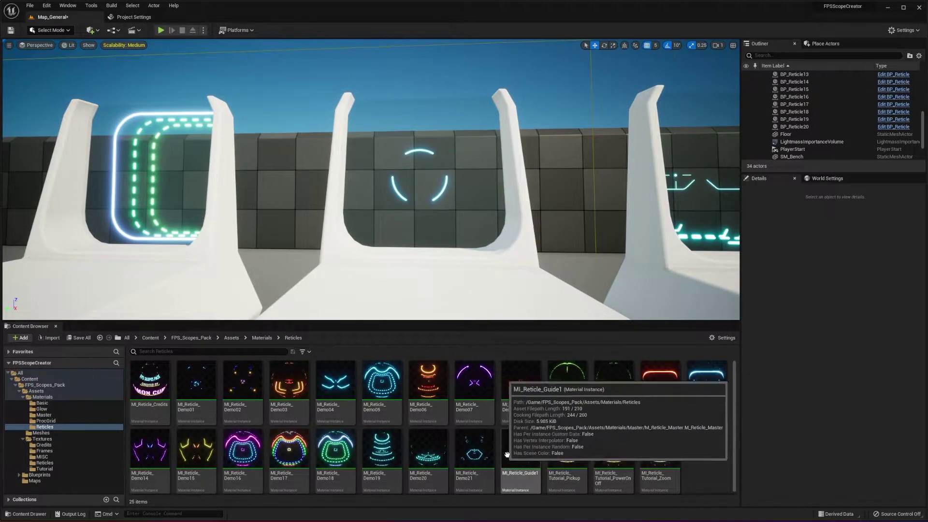
double_click(520, 449)
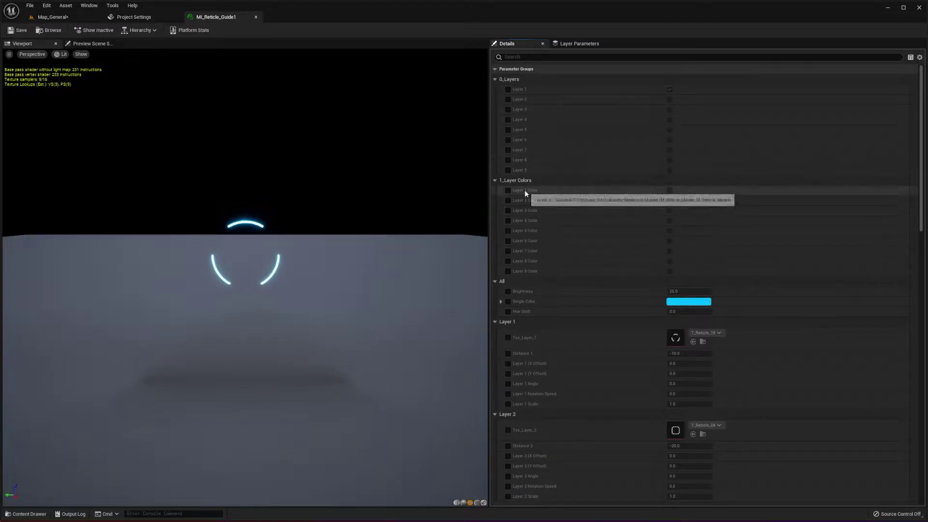
scroll(524, 190, "down", 1)
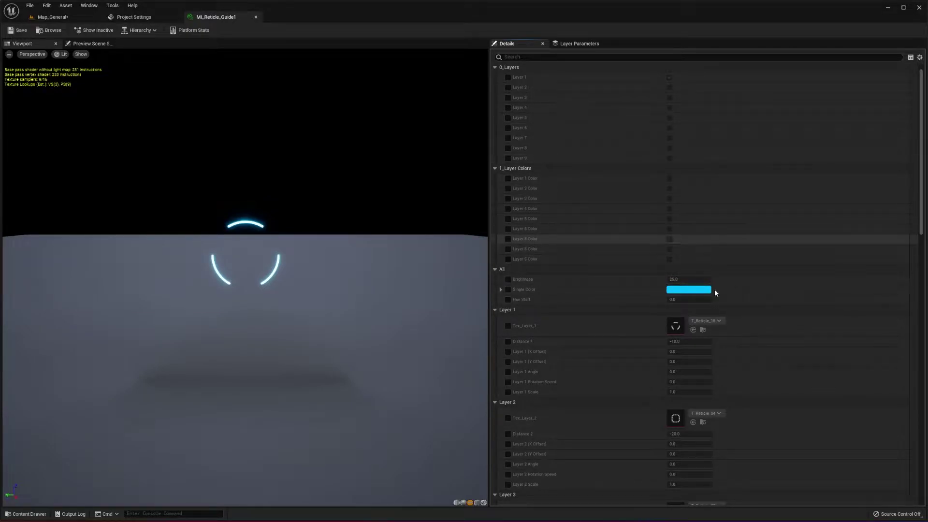
left_click(508, 290)
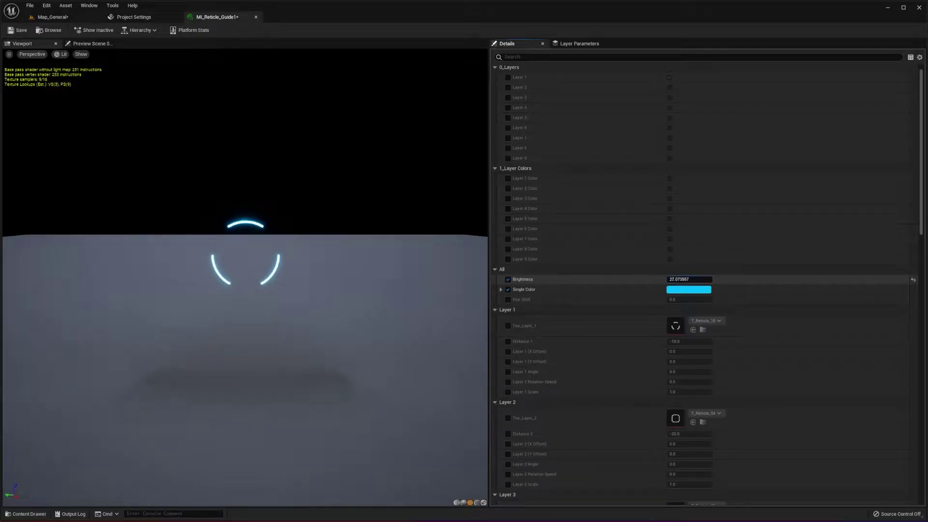
Override the reticle's Brightness, testing about 333 and 1 before setting it to 25.
mouse_move(686, 279)
left_mouse_down()
mouse_move(701, 279)
mouse_move(686, 280)
left_mouse_up()
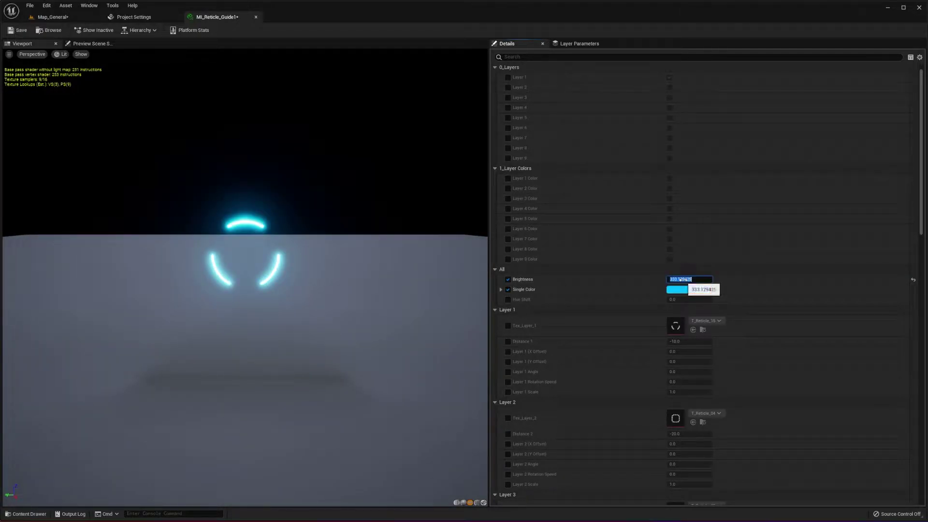
key("Return")
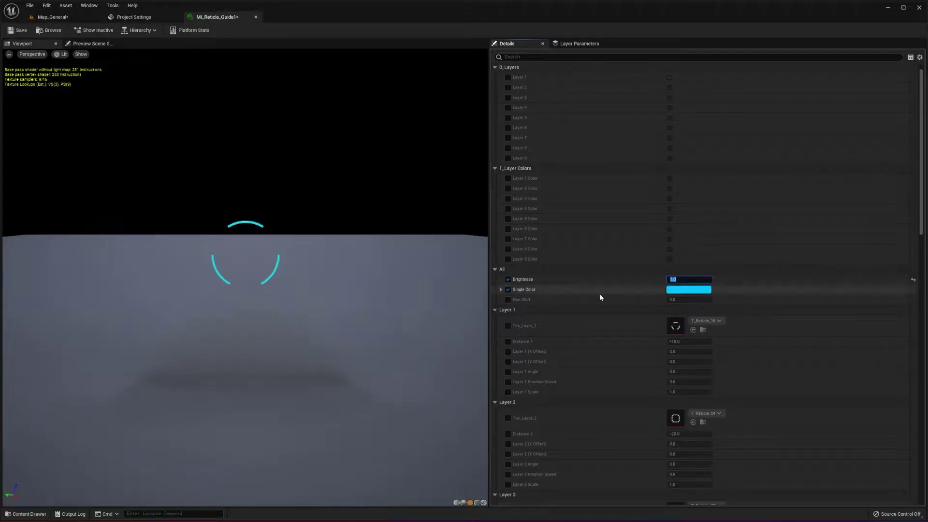
right_click_drag(246, 317, 246, 331)
left_click(674, 280)
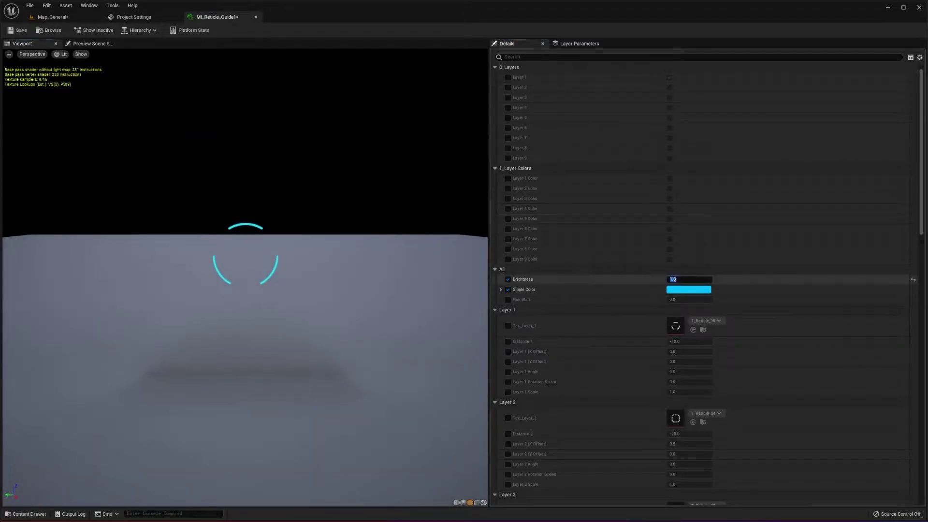
type("25")
key("Return")
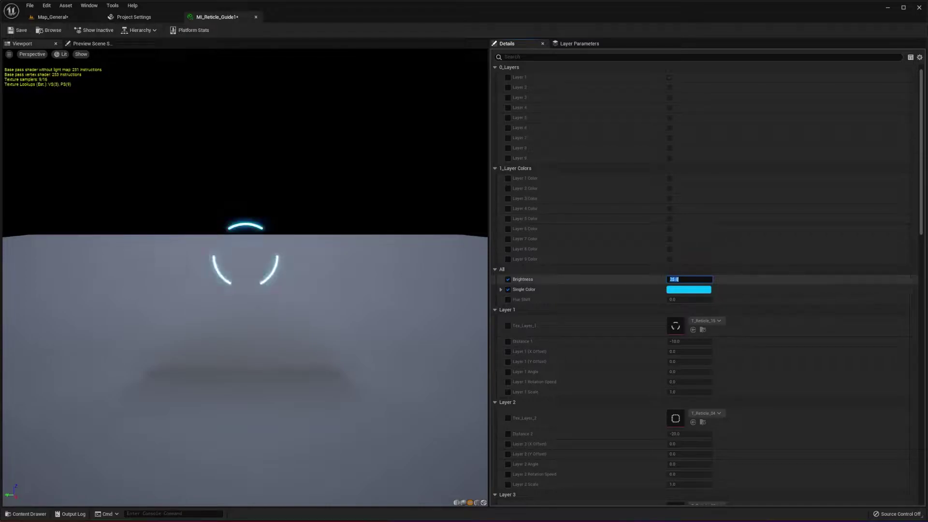
Try a Hue Shift override on the reticle color and reset it to the default.
left_click(507, 300)
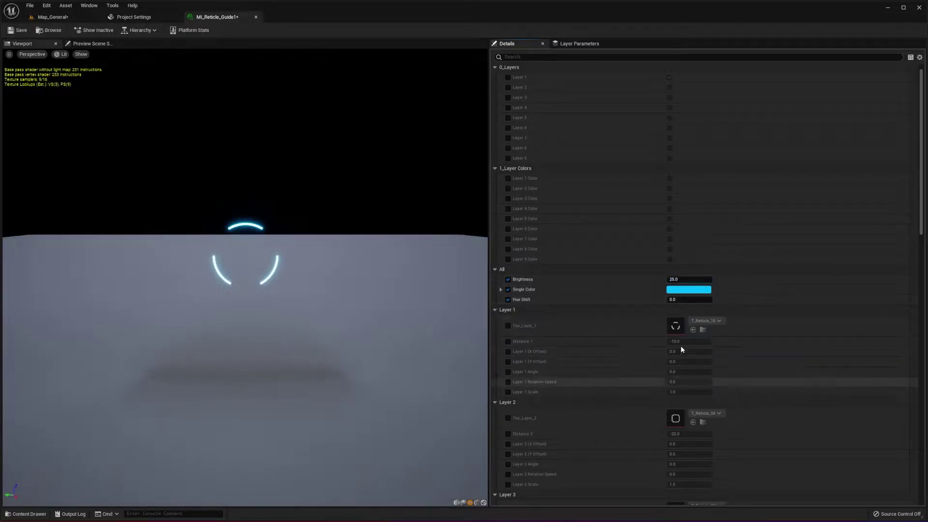
left_click_drag(689, 300, 709, 300)
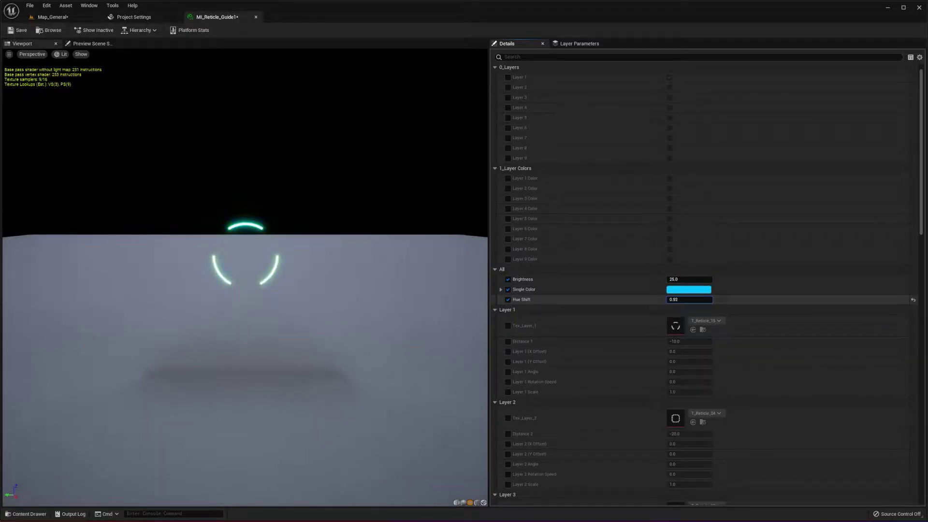
left_click(913, 301)
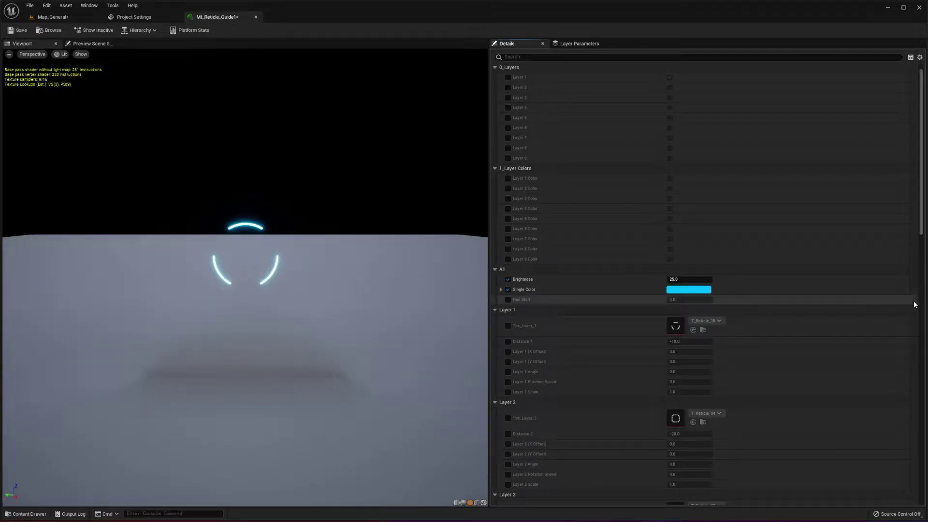
Override and turn on Layers 1 through 5 in the 0_Layers group of the reticle material instance.
scroll(629, 367, "down", 1)
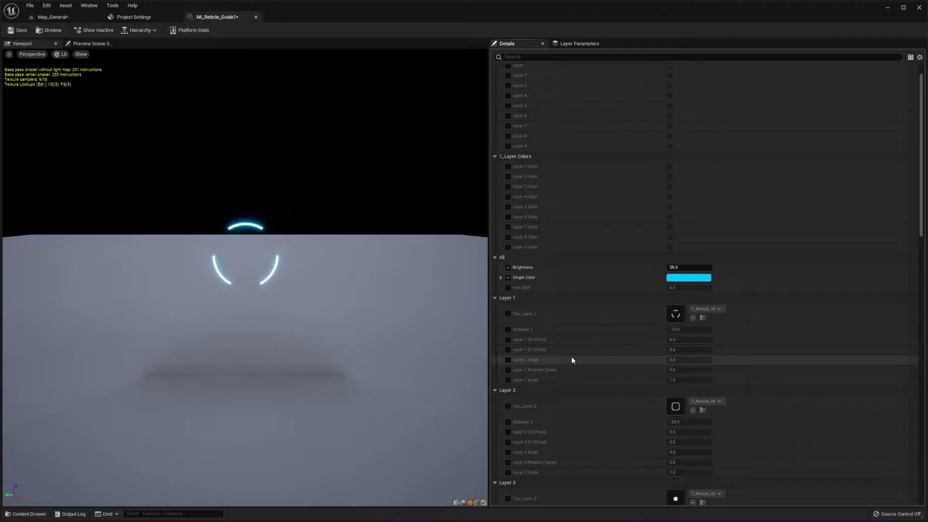
scroll(555, 243, "down", 5)
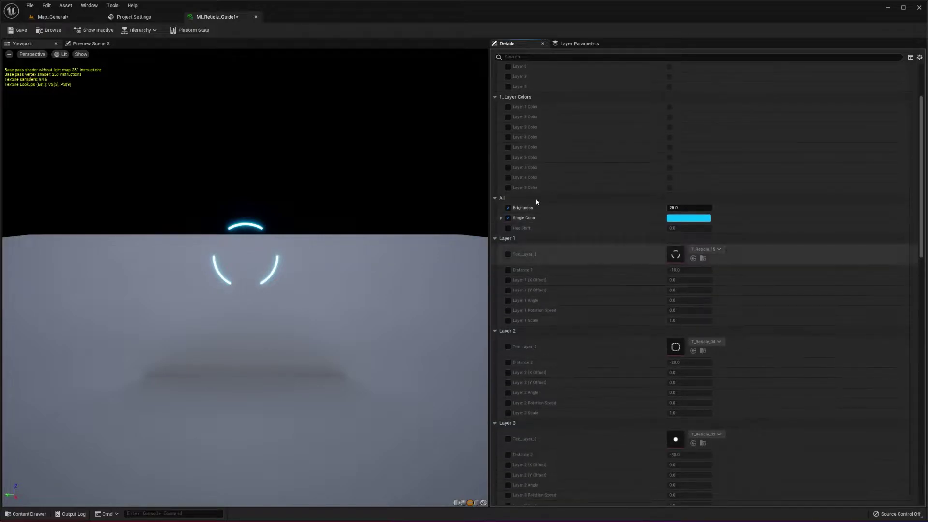
scroll(558, 194, "up", 6)
mouse_move(258, 261)
left_mouse_down()
mouse_move(215, 276)
mouse_move(258, 261)
left_mouse_up()
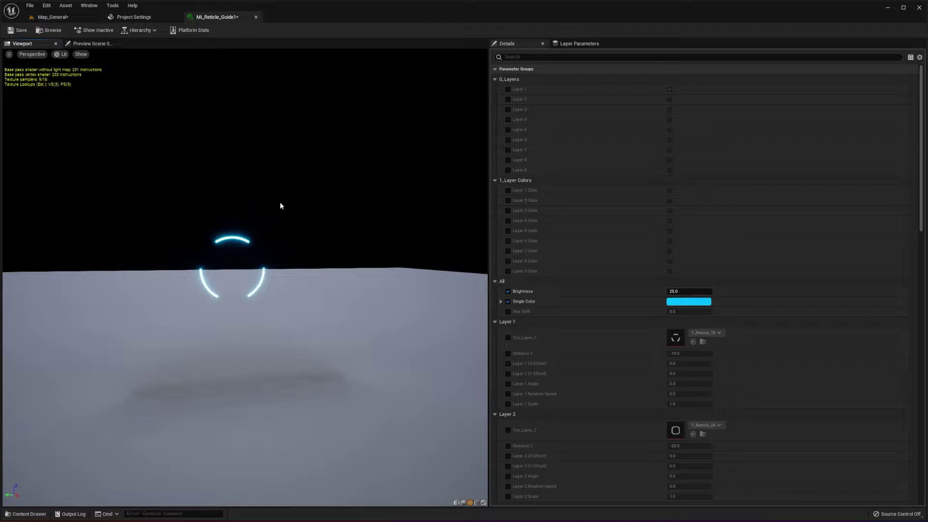
left_click(509, 89)
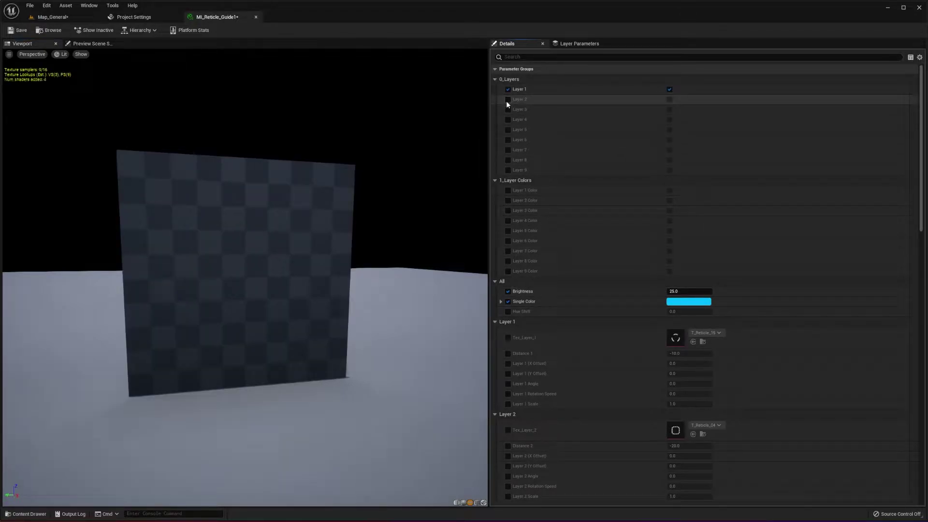
left_click(508, 100)
left_click(508, 109)
left_click(508, 120)
left_click(508, 130)
left_click(670, 99)
left_click(669, 109)
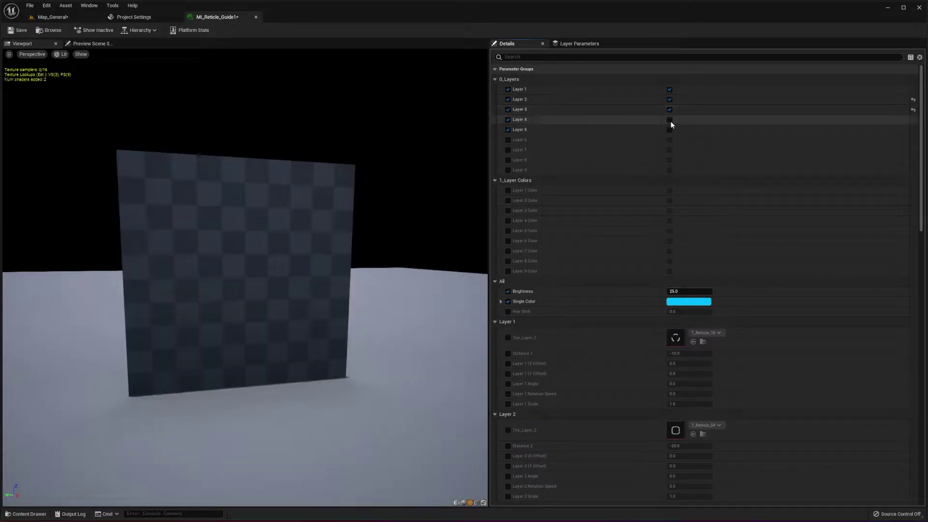
left_click(669, 119)
left_click(670, 129)
Override Tex_Layer_1 with the T_Frame_11 texture.
scroll(708, 358, "down", 3)
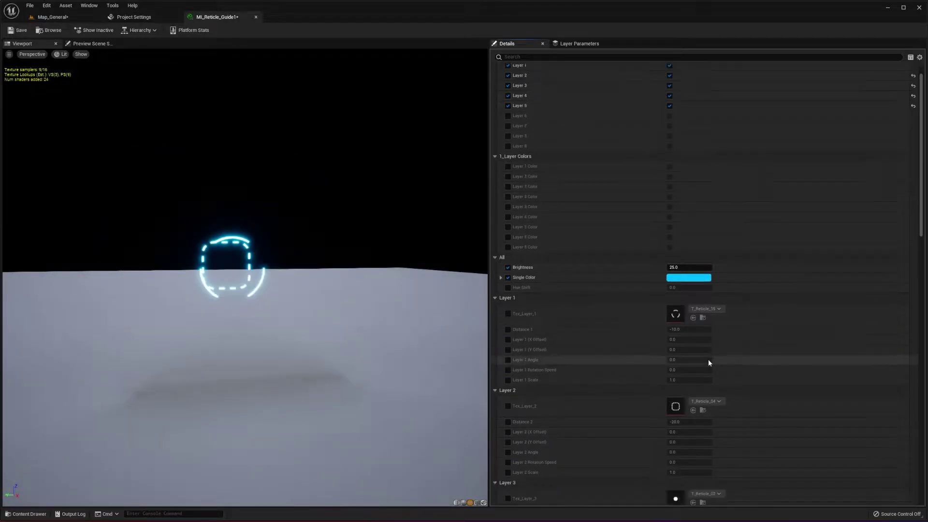
left_click(508, 241)
left_click(706, 238)
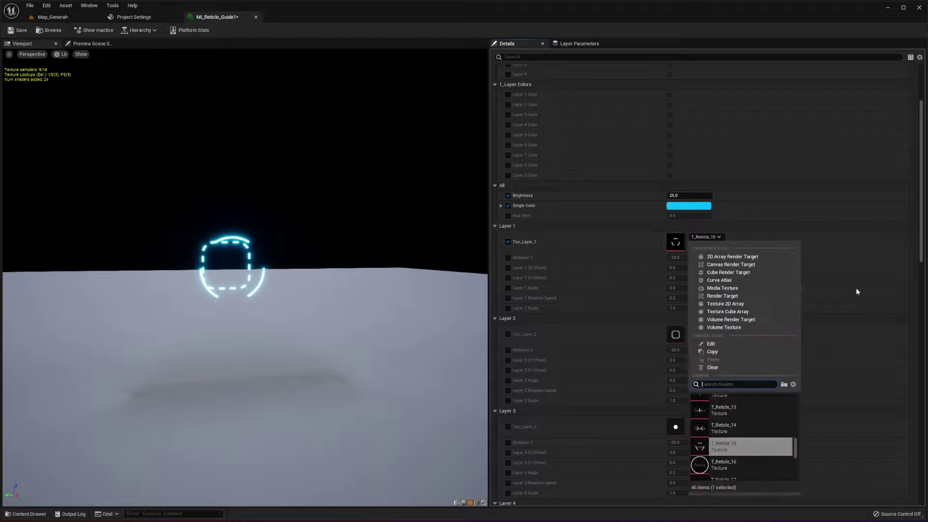
type("frame")
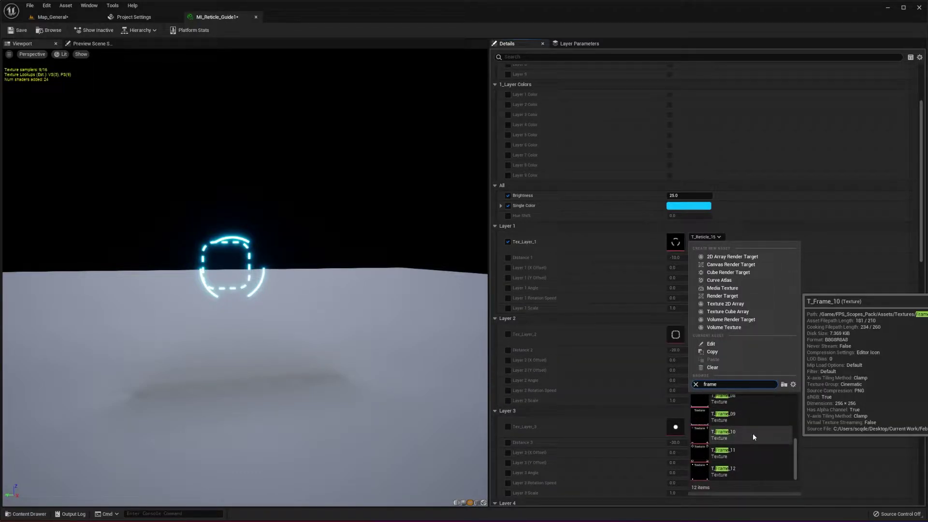
left_click(755, 450)
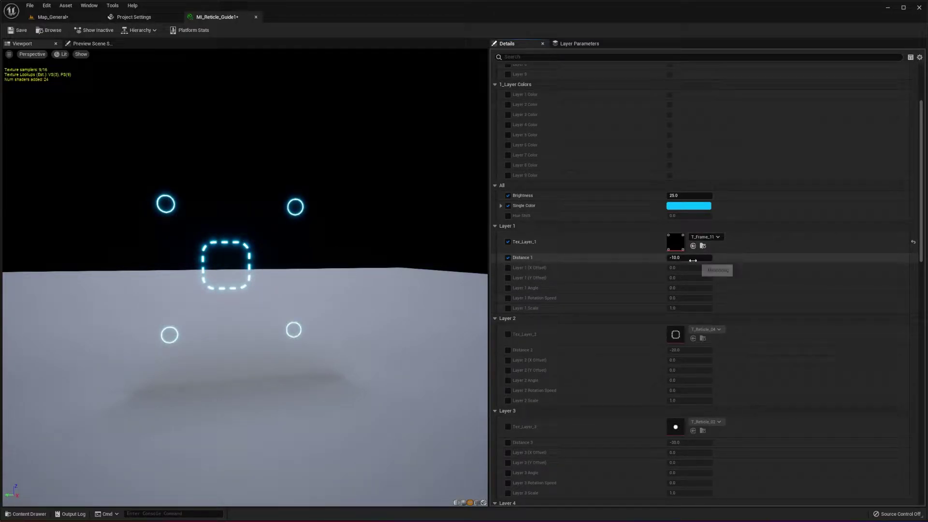
Try a Distance 1 value of -5 for Layer 1 and check its depth in the preview from an angle.
type("-5")
key("Return")
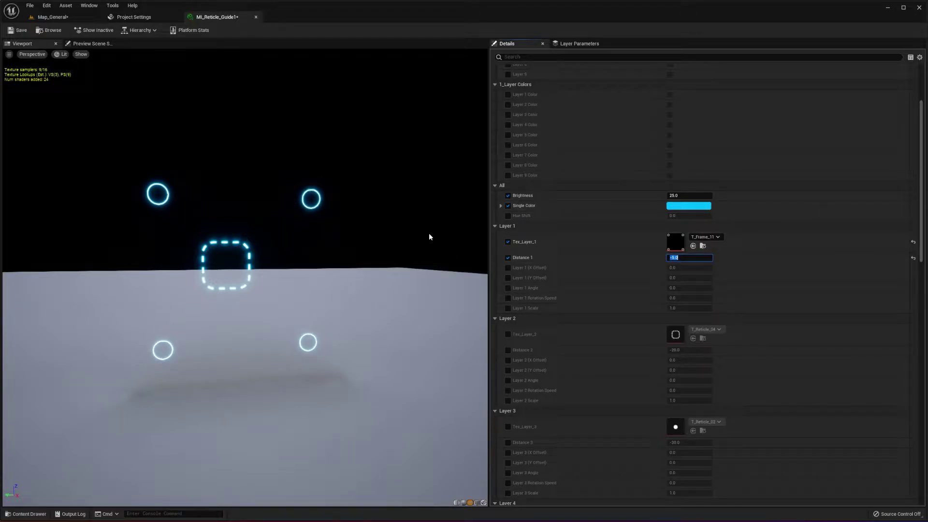
left_click_drag(379, 237, 292, 338)
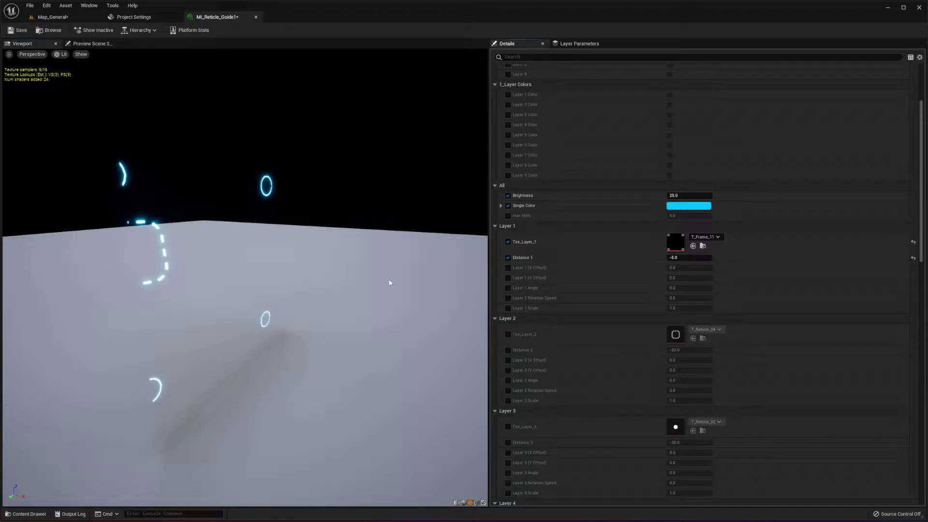
scroll(402, 280, "down", 5)
scroll(414, 275, "up", 5)
left_click_drag(414, 276, 387, 277)
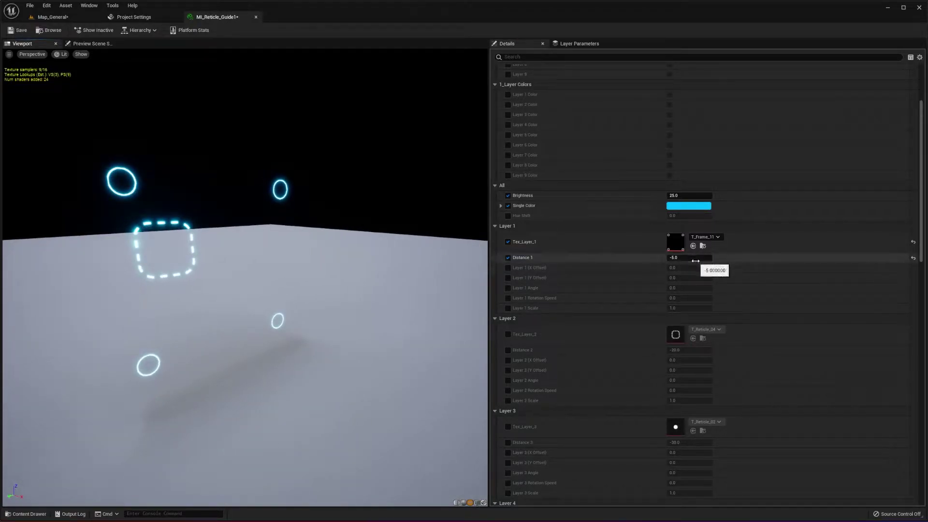
Set Distance 1 to 5 and save the material instance before returning to the Map_General level.
type("5")
key("Return")
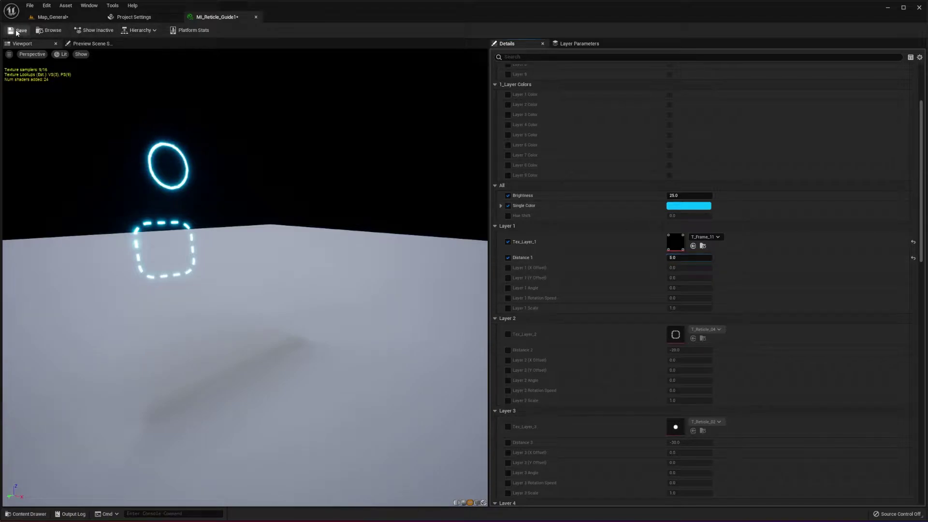
left_click(18, 31)
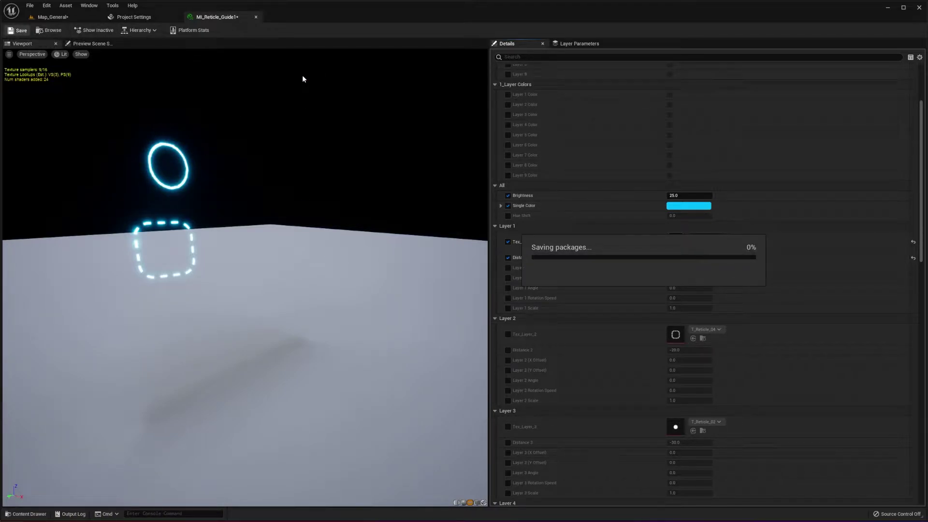
left_click(95, 18)
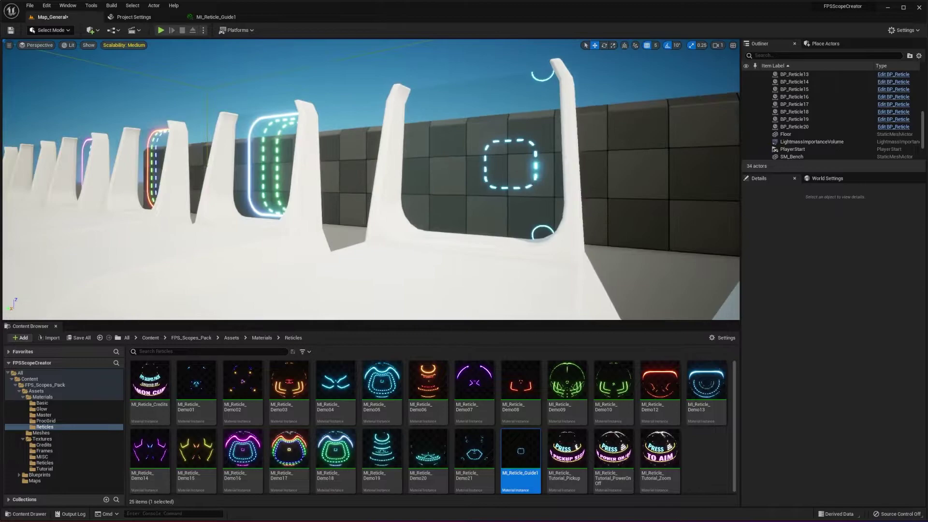
Check the reticle on the sight from above, and set Distance 1 of MI_Reticle_Guide1 to -5.
mouse_move(372, 179)
right_mouse_down()
mouse_move(436, 213)
mouse_move(483, 218)
mouse_move(503, 237)
mouse_move(371, 179)
right_mouse_up()
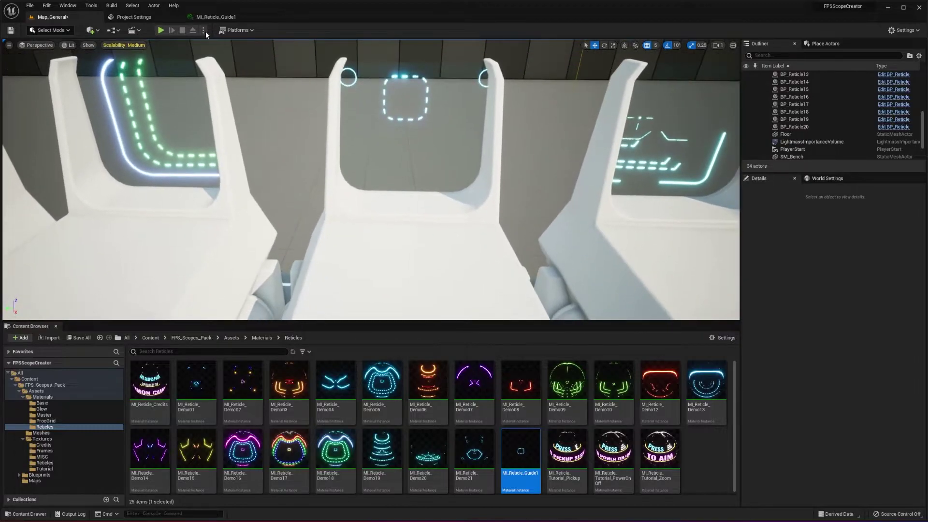
left_click(212, 17)
left_click(688, 258)
type("-5")
key("Return")
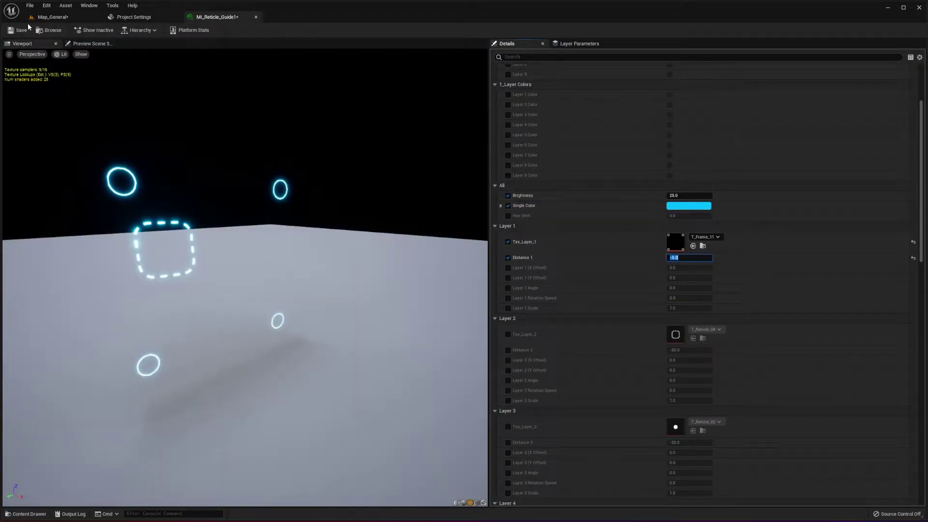
Override Tex_Layer_2 with the T_Frame_11 texture.
left_click(507, 334)
scroll(752, 271, "down", 1)
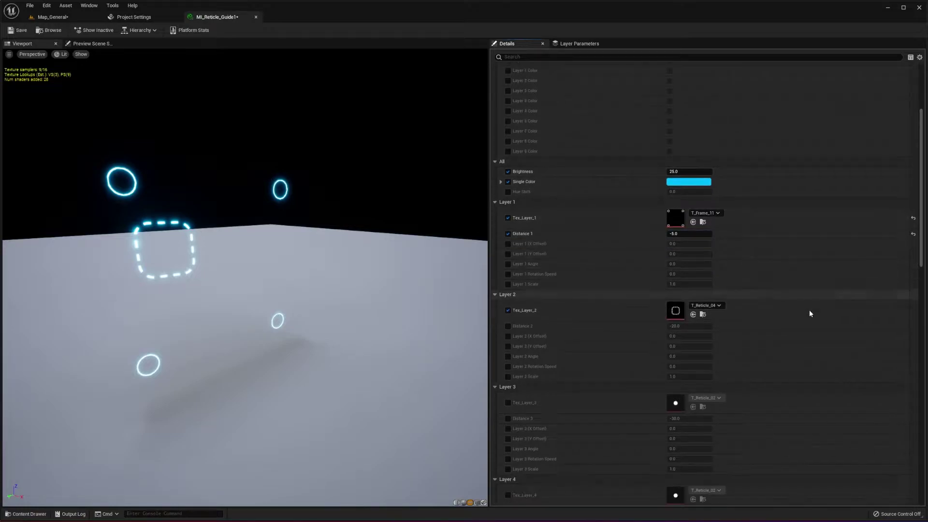
left_click(706, 305)
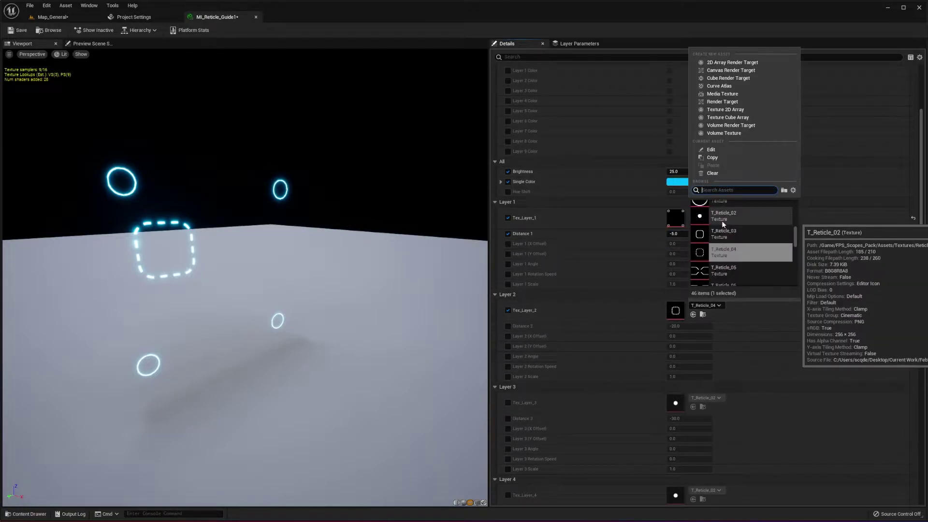
type("frame")
left_click(698, 270)
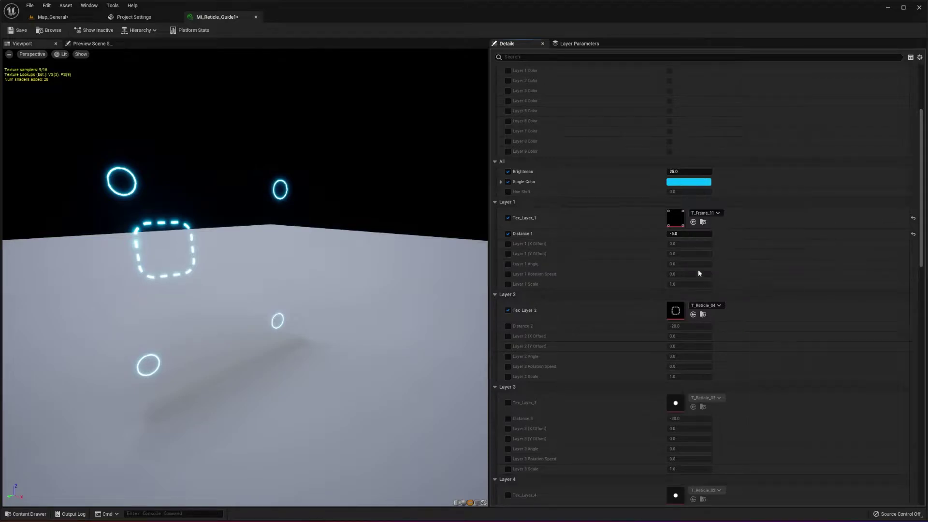
Override Distance 2, try a value of -7, and check the layer spacing in the preview from an angle.
left_click(508, 327)
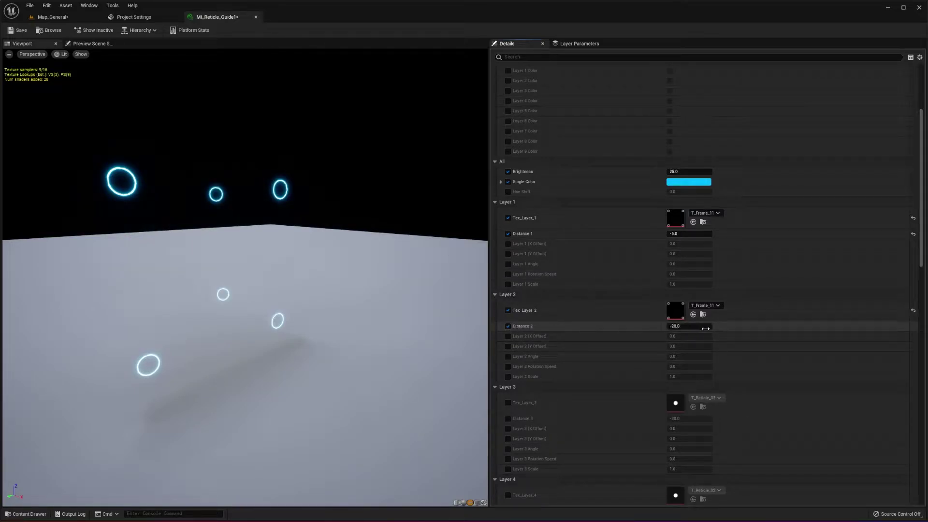
left_click(689, 326)
type("-7")
key("Return")
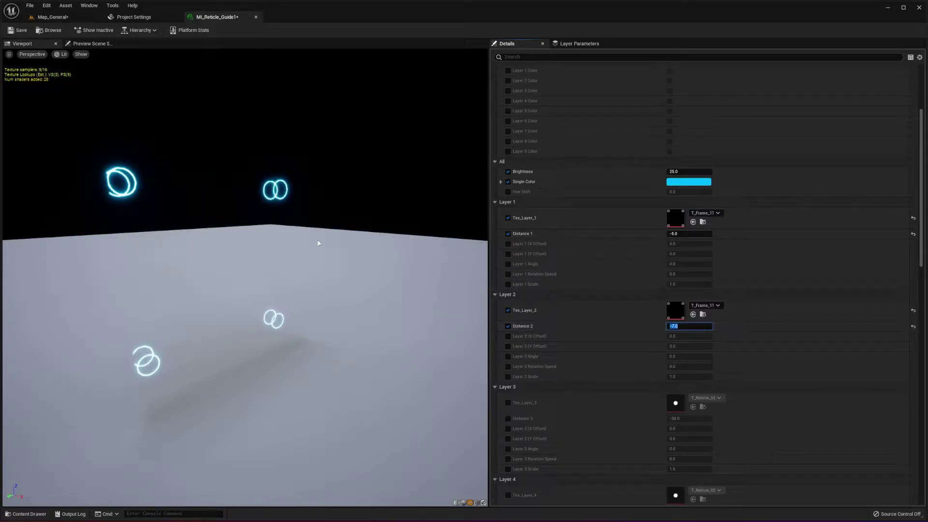
left_click_drag(319, 243, 435, 229)
left_click_drag(280, 243, 242, 245)
Set Distance 2 to -6 to bring the second frame layer closer to the first.
left_click(676, 324)
type("-")
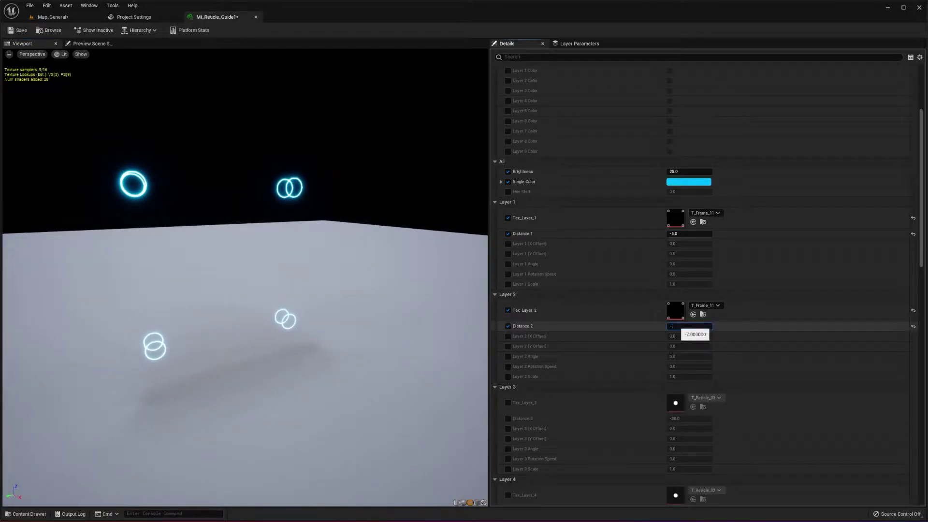
type("6")
key("Return")
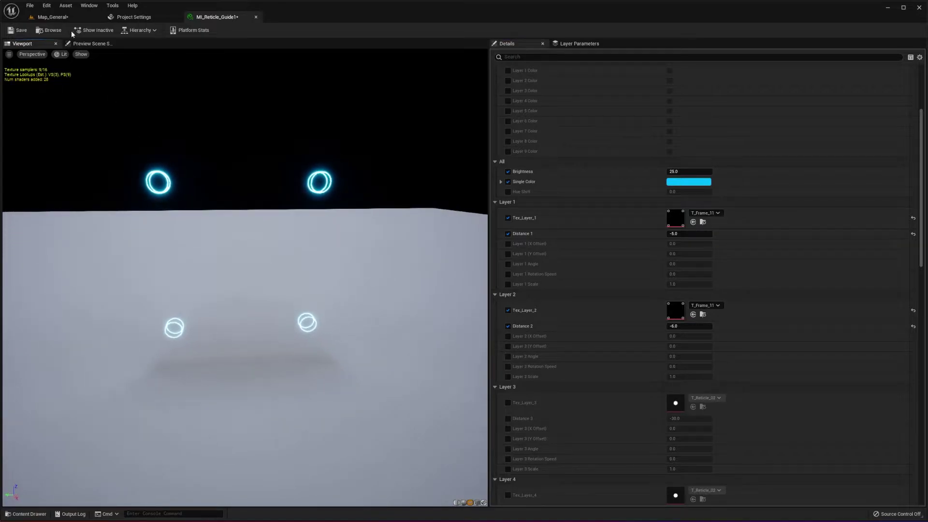
Save the material instance and inspect the two frame layers on the sight in the Map_General level.
left_click(16, 32)
left_click(72, 17)
mouse_move(536, 237)
right_mouse_down()
mouse_move(551, 234)
mouse_move(554, 186)
mouse_move(539, 190)
mouse_move(556, 234)
mouse_move(587, 238)
mouse_move(501, 225)
mouse_move(537, 233)
right_mouse_up()
left_click(533, 234)
key("d")
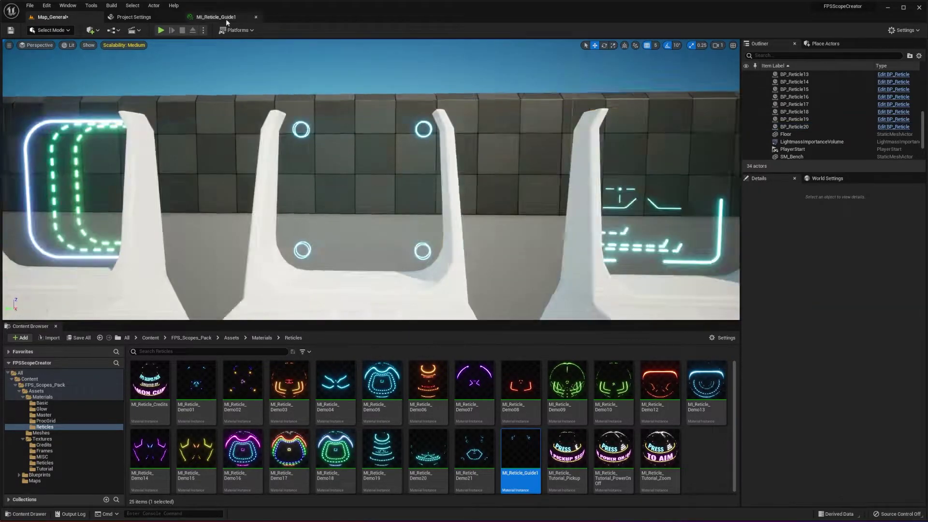
Return to the material instance, override Tex_Layer_3 with T_Reticle_16, and set Distance 3 to -20.
left_click(216, 17)
left_click(705, 349)
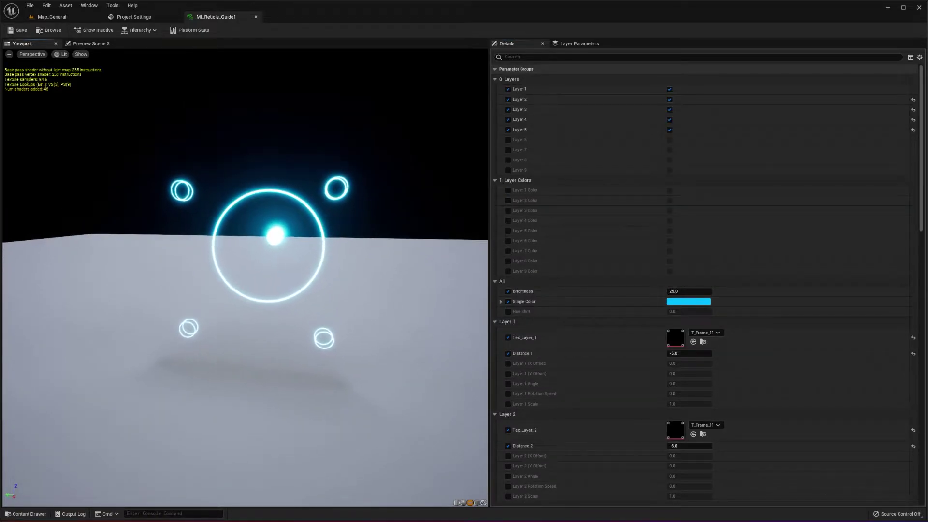
scroll(689, 347, "down", 5)
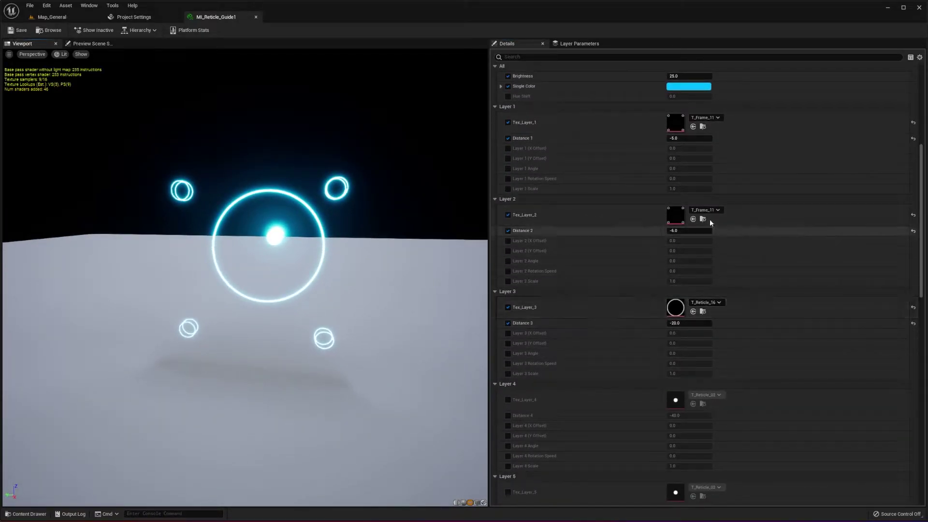
mouse_move(691, 323)
left_mouse_down()
mouse_move(679, 323)
mouse_move(695, 325)
left_mouse_up()
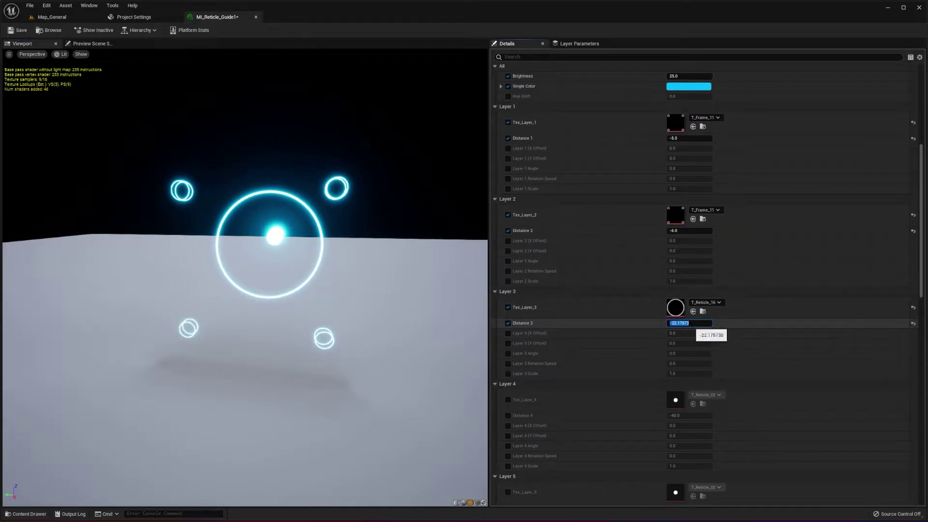
type("-20")
key("Return")
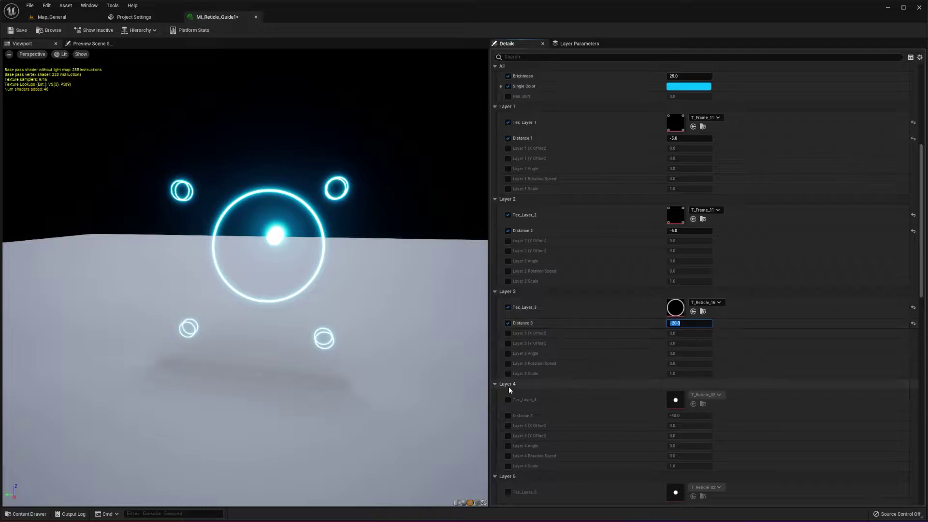
Copy the Layer 3 texture T_Reticle_16 to Tex_Layer_5 and set Distance 5 to -30.
scroll(691, 393, "down", 3)
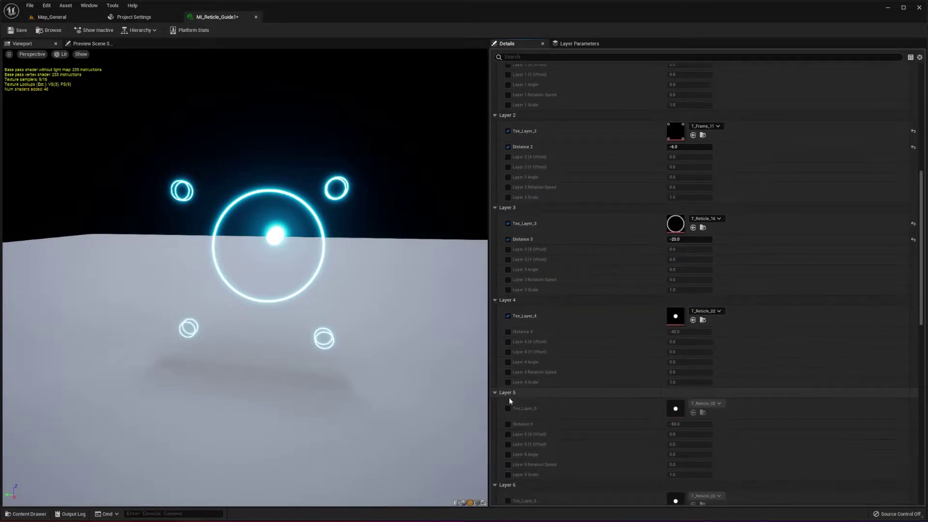
right_click(601, 227, "shift")
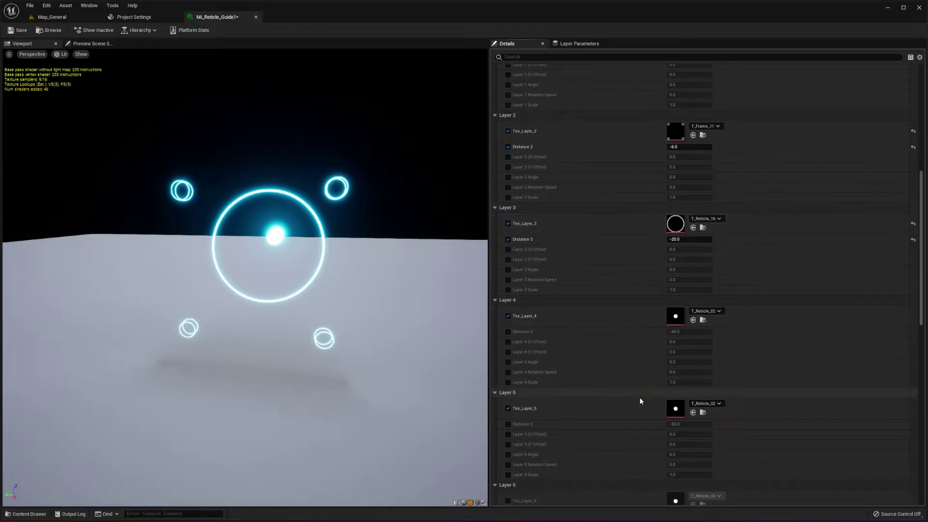
left_click(642, 410, "shift")
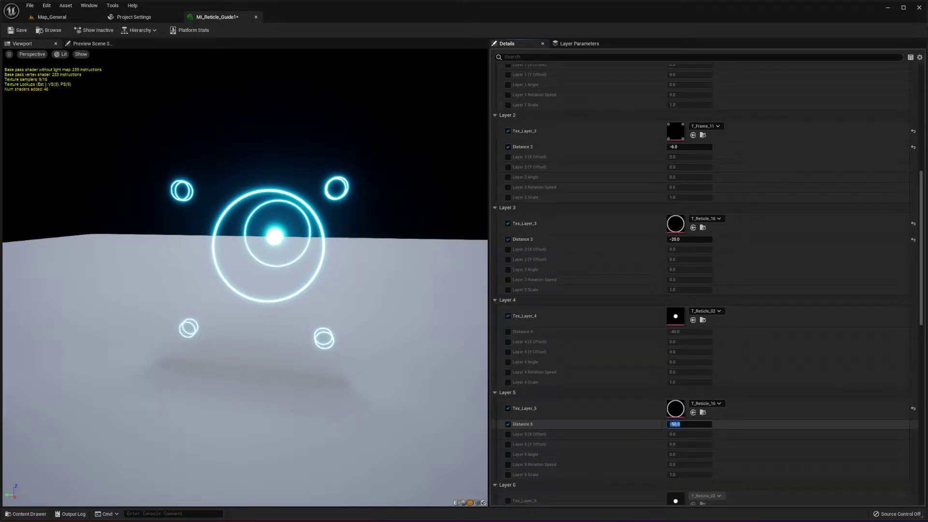
left_click(707, 427)
type("-30")
key("Return")
left_click_drag(312, 259, 361, 245)
Assign the T_Reticle_15 texture to Tex_Layer_4.
scroll(690, 185, "up", 1)
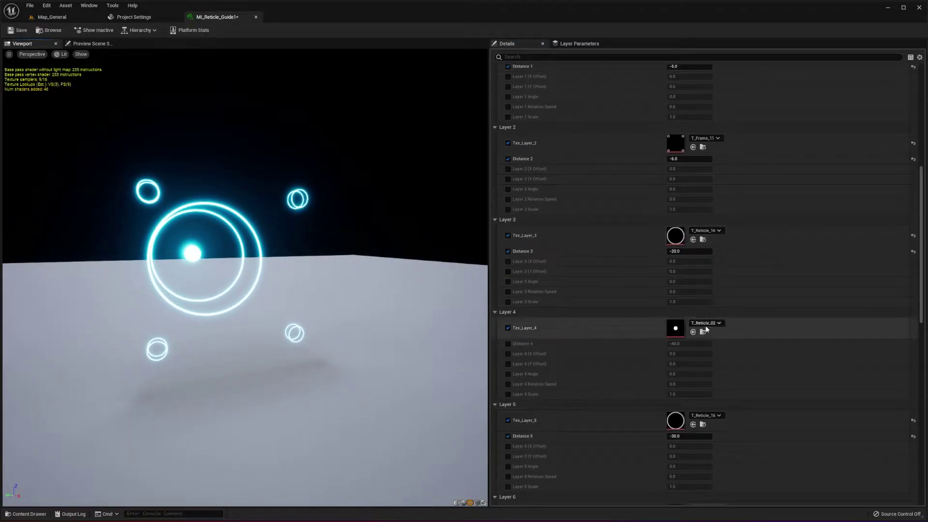
left_click(720, 322)
scroll(753, 268, "down", 2)
scroll(750, 289, "up", 2)
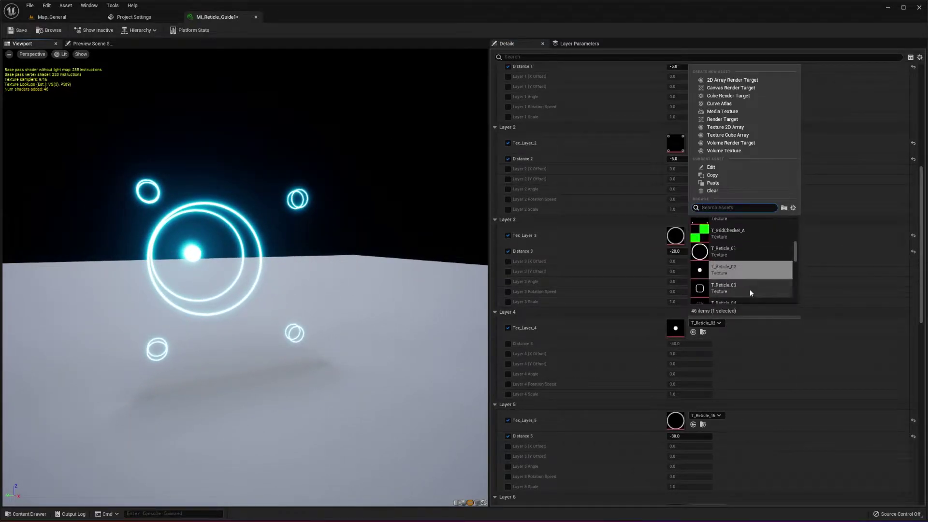
scroll(742, 271, "down", 2)
scroll(743, 267, "down", 5)
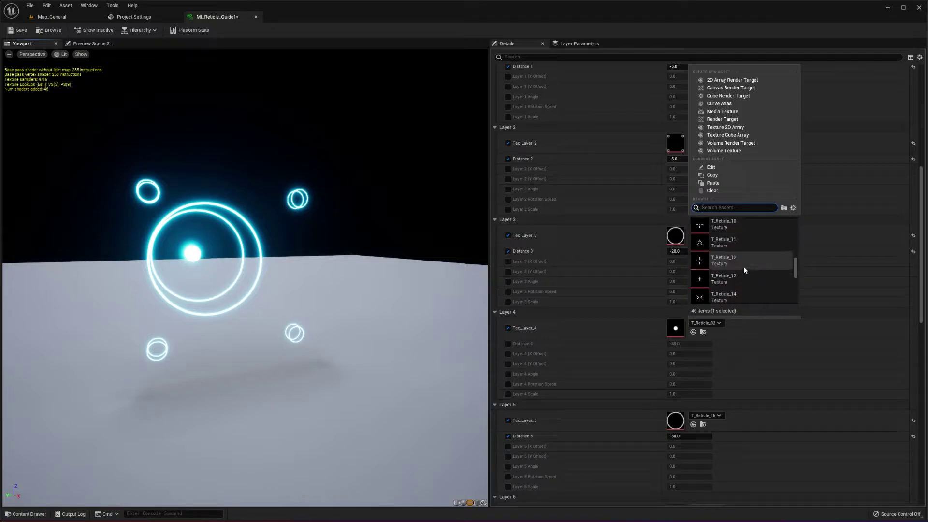
left_click(743, 266)
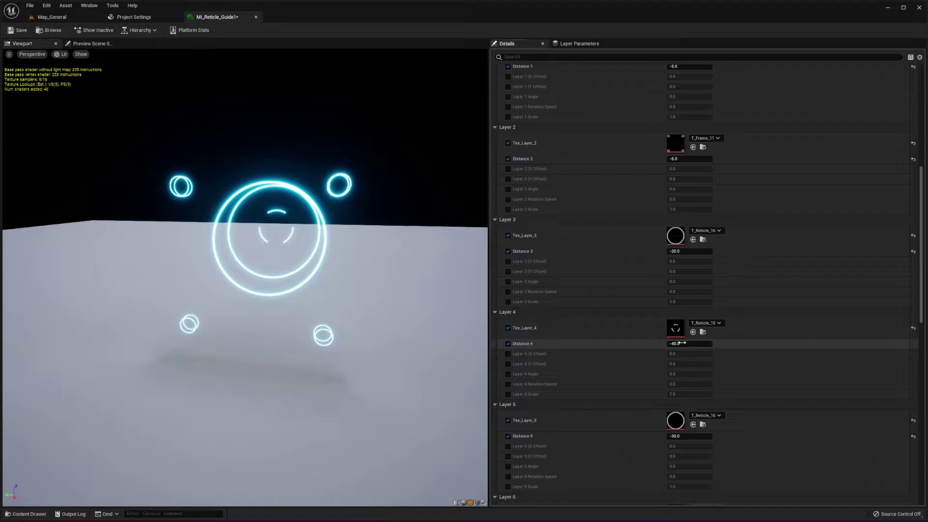
Set Distance 4 to -25 and Layer 4 Rotation Speed to 5.
key("Return")
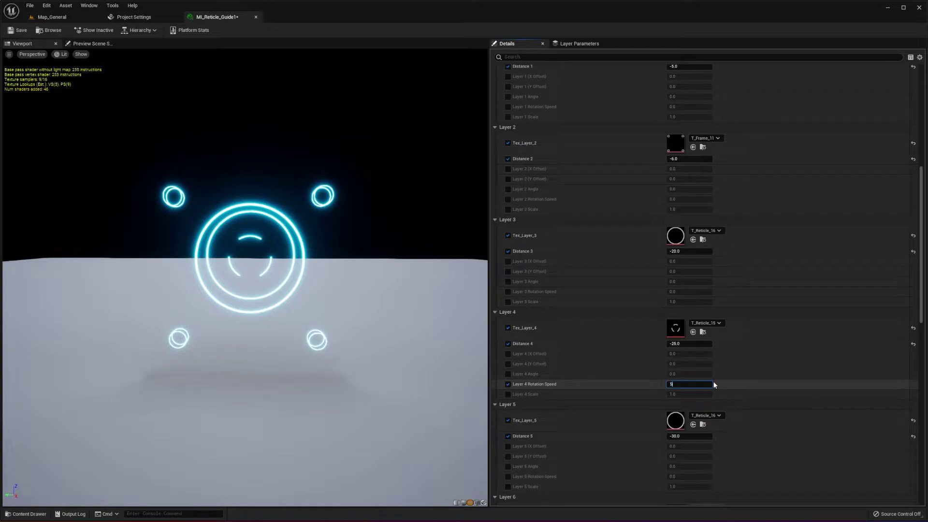
type("5")
key("Return")
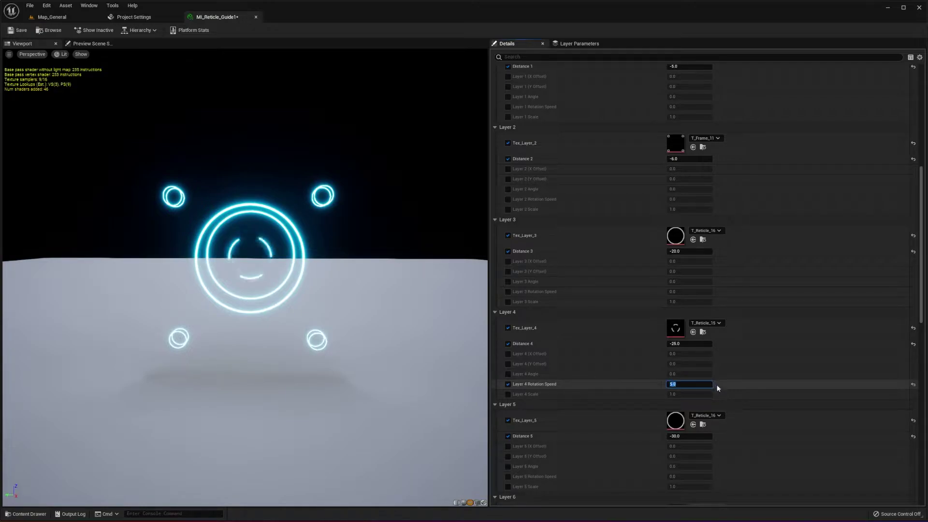
Save the material instance and view the rotating reticle on the sight in the Map_General level.
left_click(19, 31)
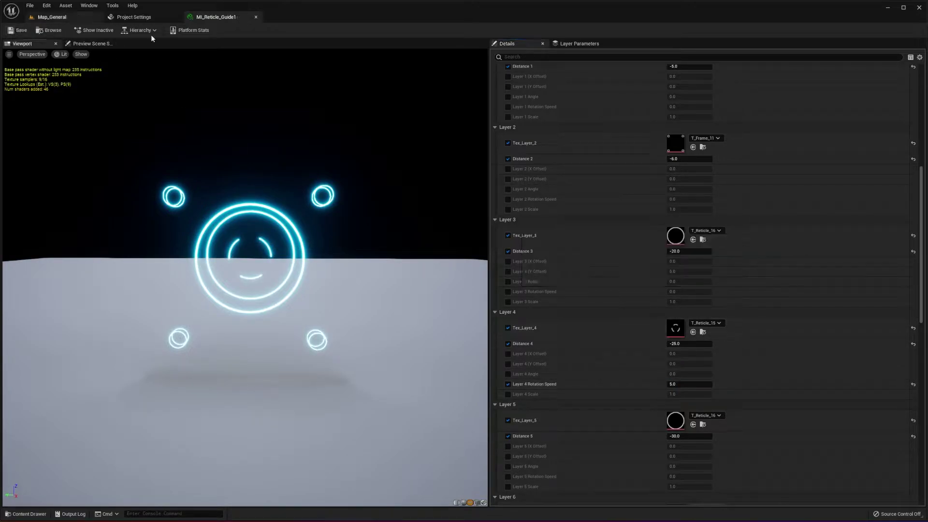
left_click(57, 31)
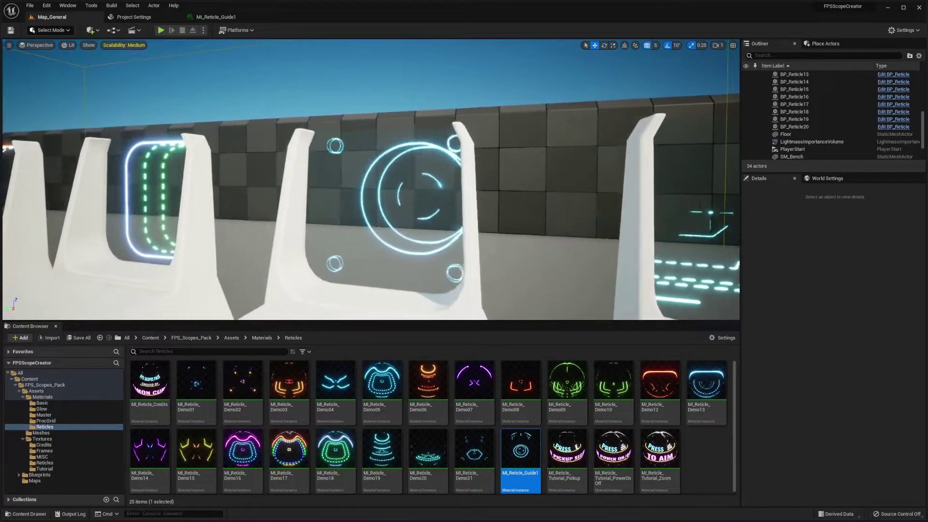
mouse_move(371, 179)
right_mouse_down()
mouse_move(435, 177)
mouse_move(355, 179)
right_mouse_up()
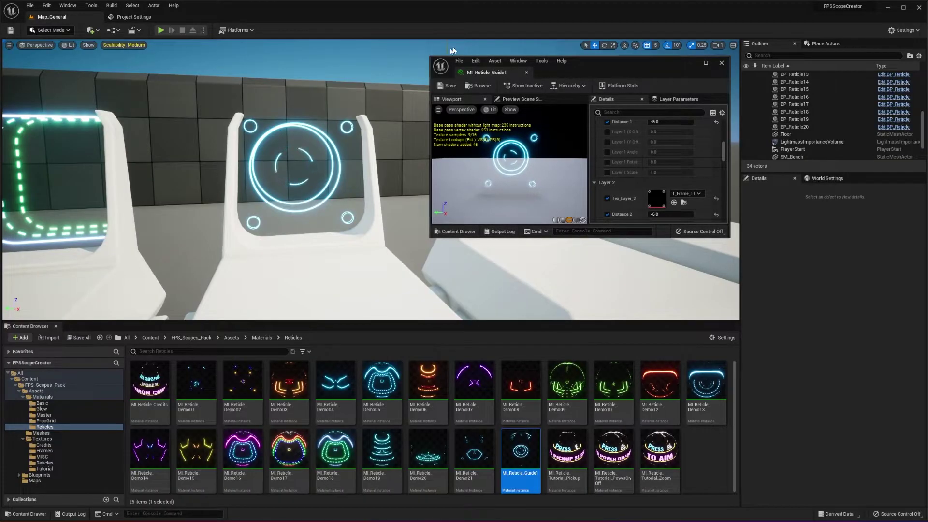
Place the detached material instance editor beside the level viewport and bring the sight into close view.
left_click_drag(434, 57, 487, 1)
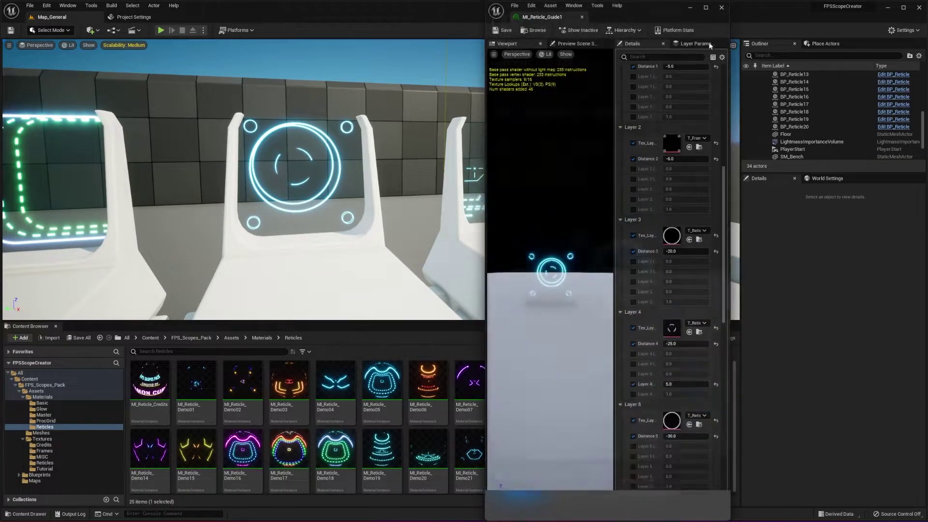
left_click_drag(730, 39, 925, 38)
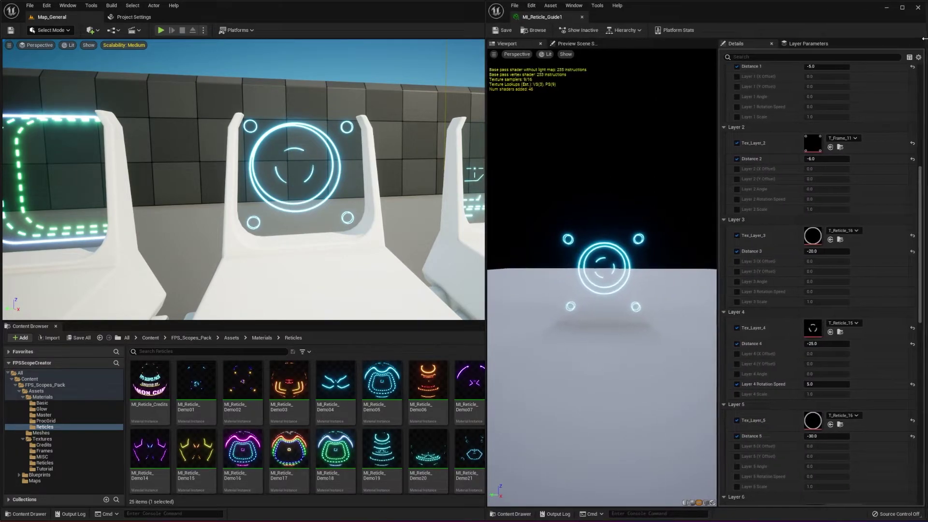
right_click_drag(268, 221, 437, 159)
Override Layer 3 Scale and Layer 5 Scale with 0.75 and check the rings on the sight from several angles.
scroll(735, 446, "down", 4)
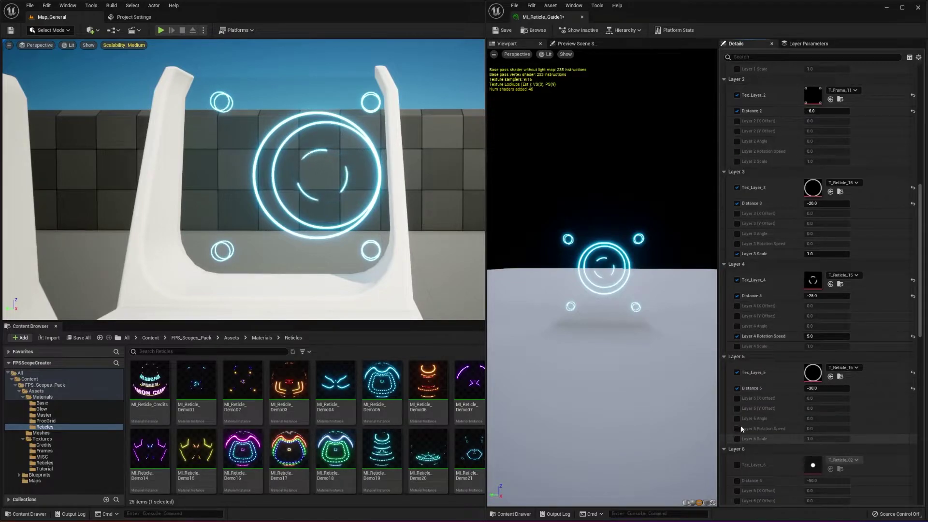
left_click(737, 254)
left_click(737, 439)
left_click(828, 255)
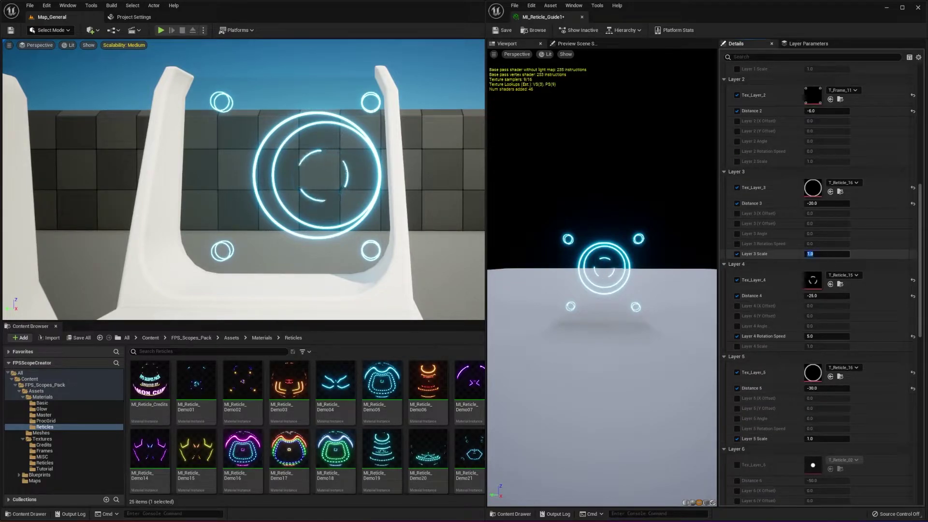
key("Return")
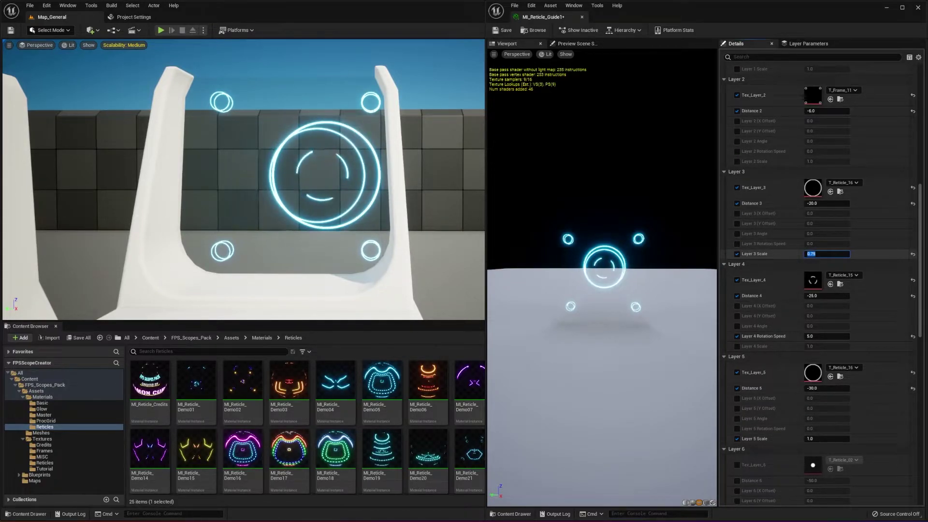
left_click(823, 439)
type("0.75")
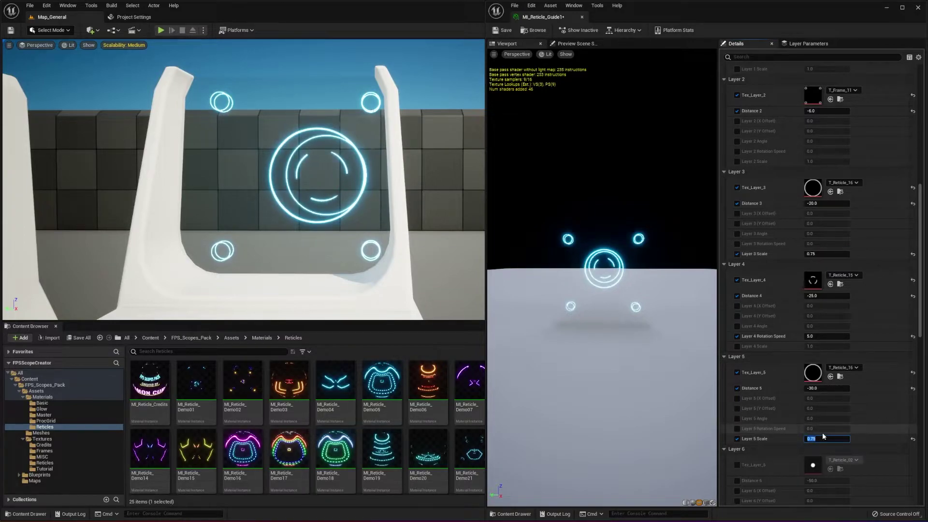
key("Return")
right_click_drag(385, 186, 384, 186)
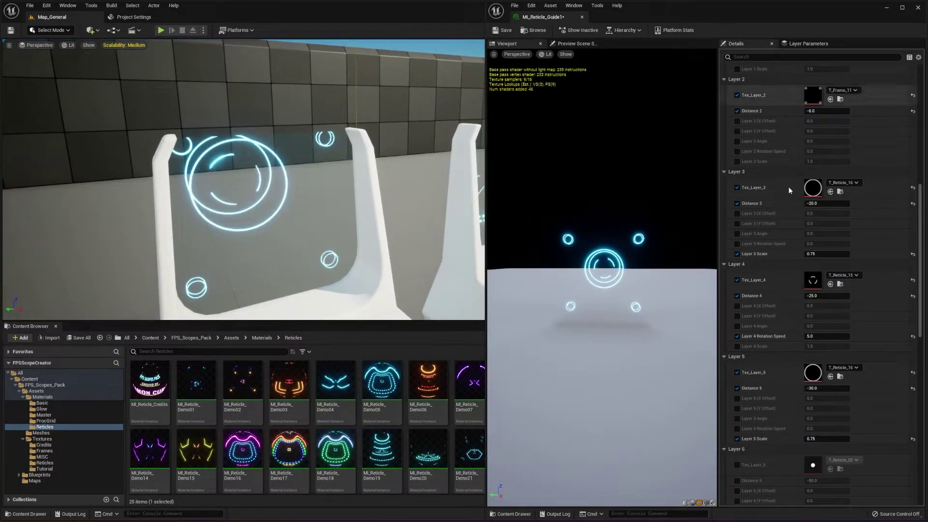
right_click_drag(348, 212, 326, 210)
right_click_drag(384, 186, 384, 186)
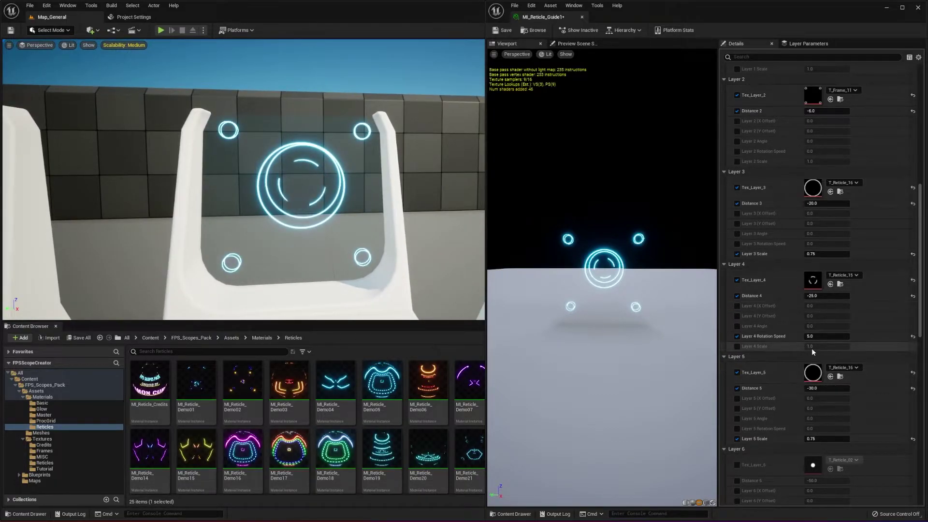
Override Layer 6 and Layer 7 in the 0_Layers group and turn both layers on.
scroll(841, 357, "up", 10)
scroll(831, 331, "up", 4)
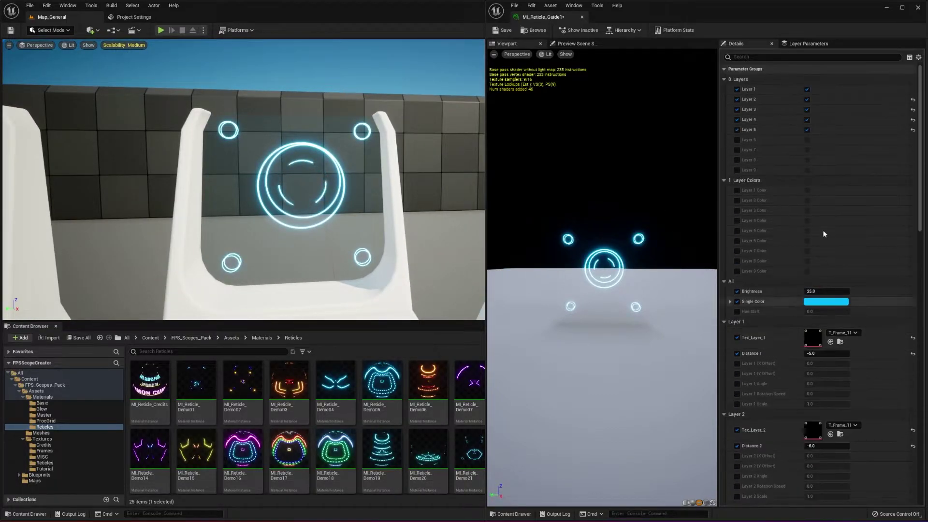
left_click(737, 150)
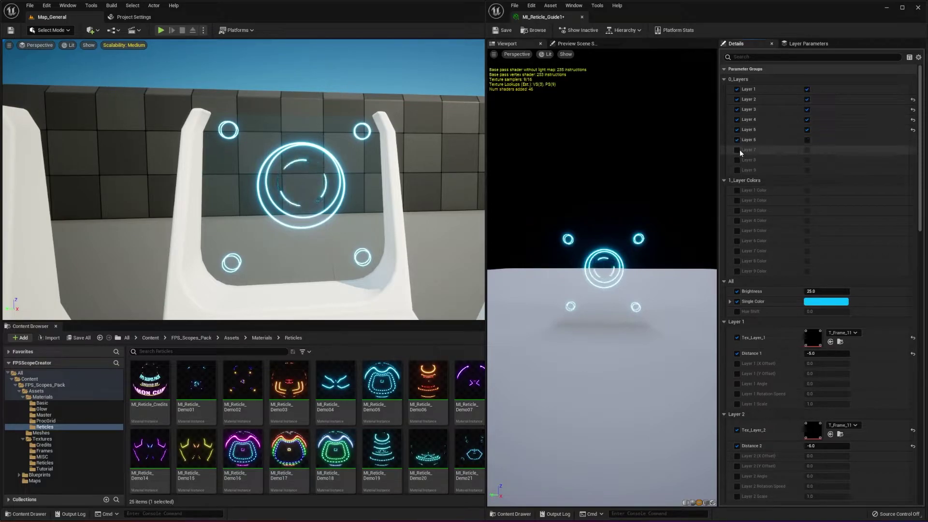
left_click(807, 139)
Override Tex_Layer_6 and Tex_Layer_7 and assign T_Reticle_15 to both.
scroll(777, 262, "down", 10)
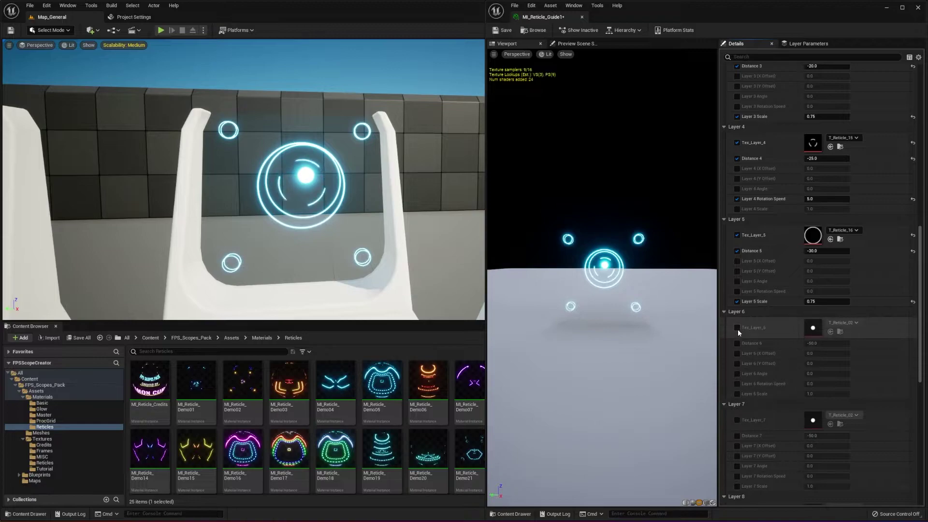
left_click(737, 328)
left_click(737, 420)
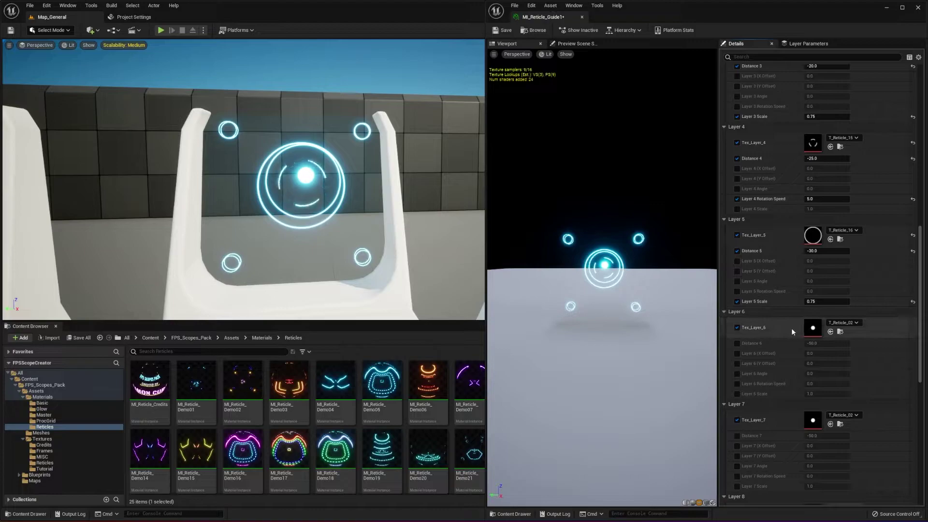
key("ctrl+v")
key("ctrl+v")
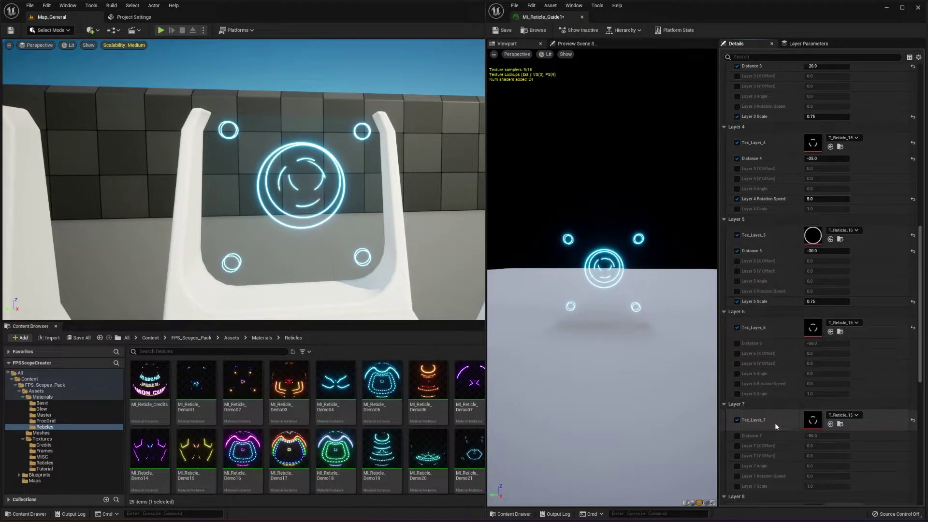
Override Distance 6 with -20 and Distance 7 with -30.
left_click(737, 343)
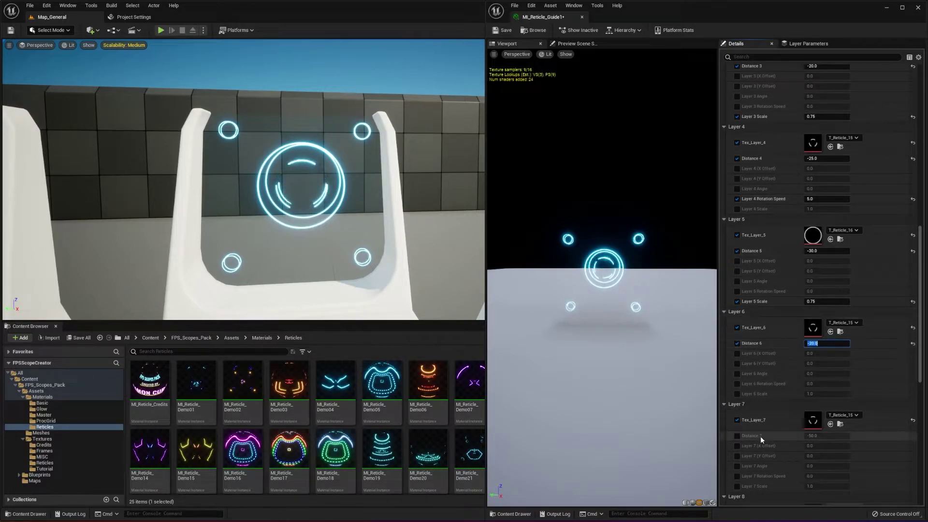
left_click(822, 435)
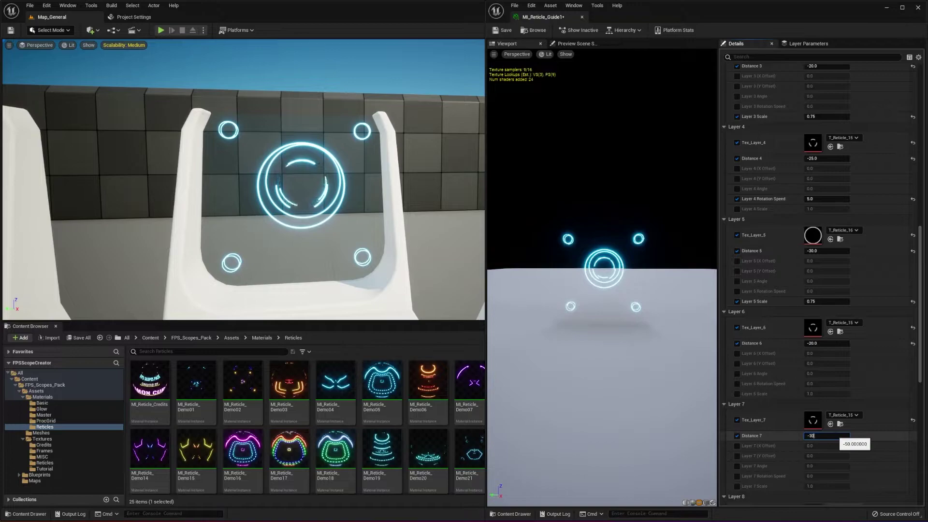
scroll(727, 435, "down", 3)
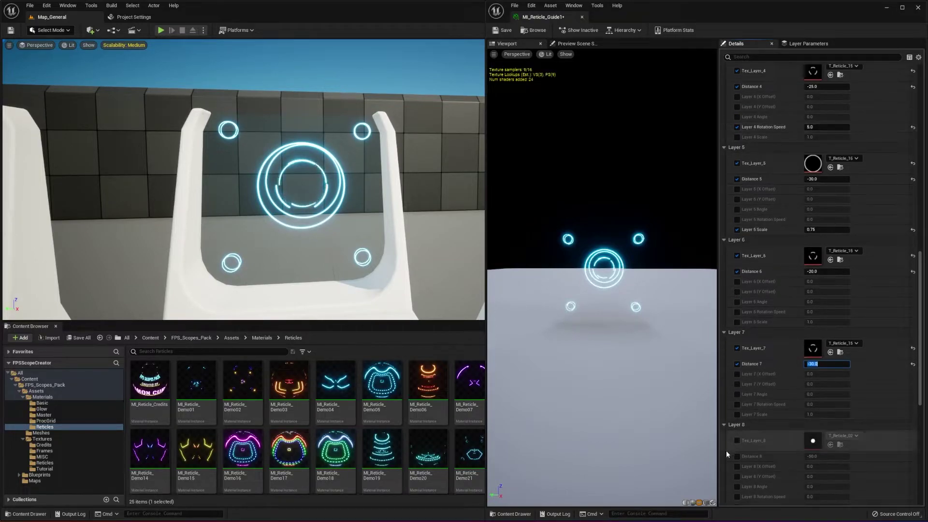
Enable the rotation speed overrides of Layers 6 and 7, and set Layer 4 Rotation Speed to 3.
left_click(738, 405)
left_click(738, 312)
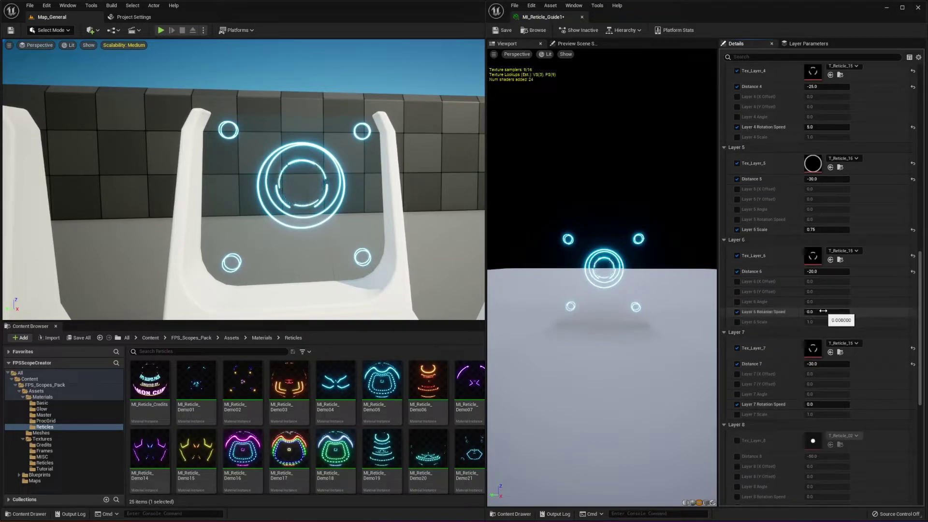
left_click(856, 289)
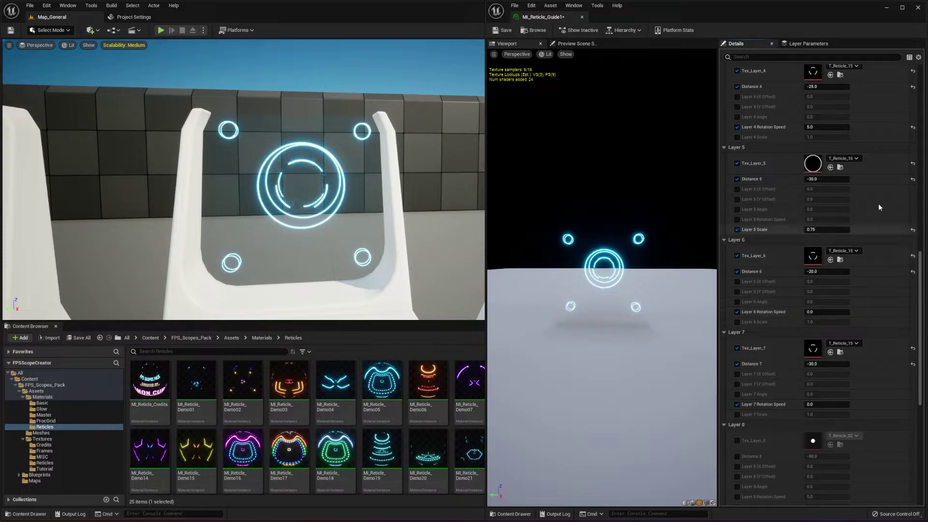
left_click(823, 126)
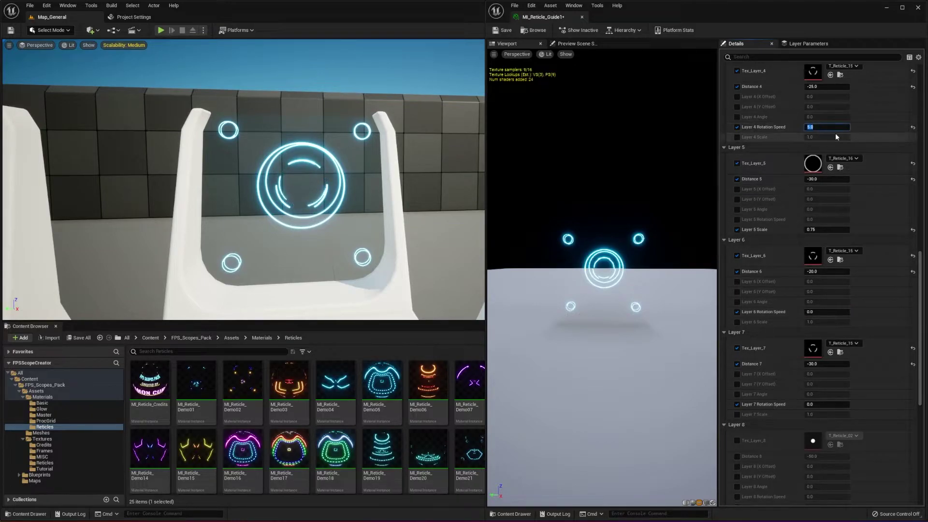
type("3")
key("Return")
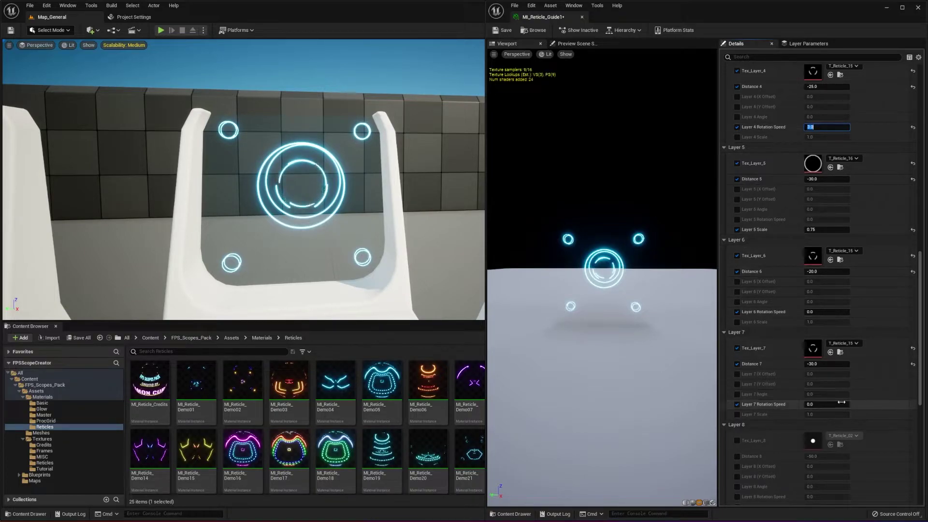
Set Layer 6 Rotation Speed to 1 and Layer 7 Rotation Speed to 5.
left_click(872, 398)
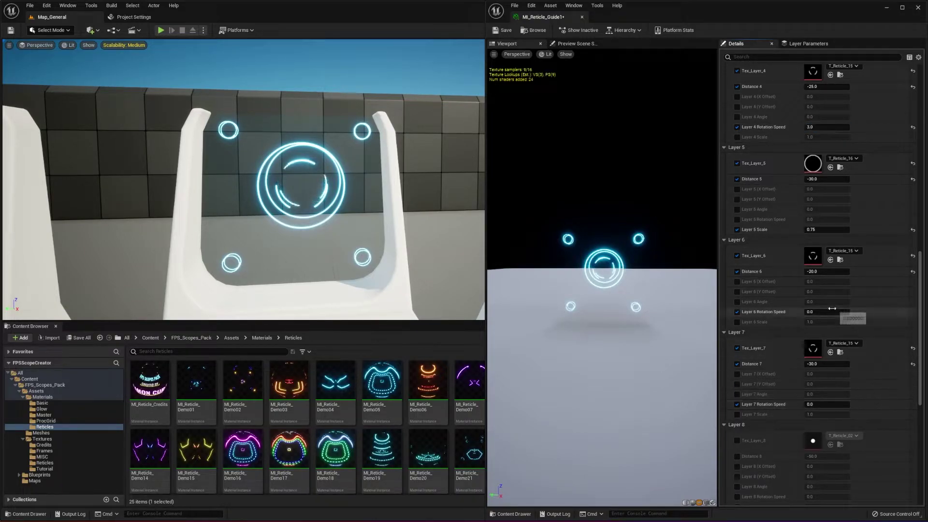
type("1")
key("Return")
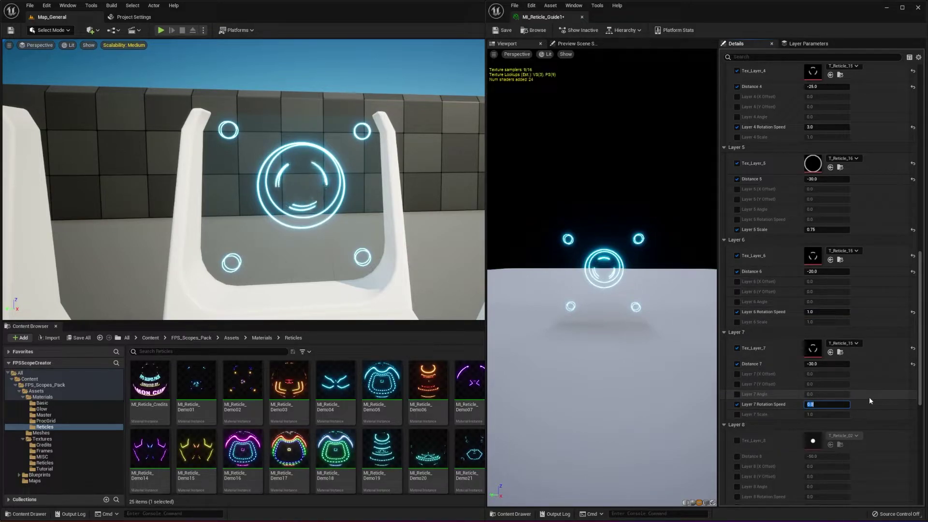
type("2")
key("Return")
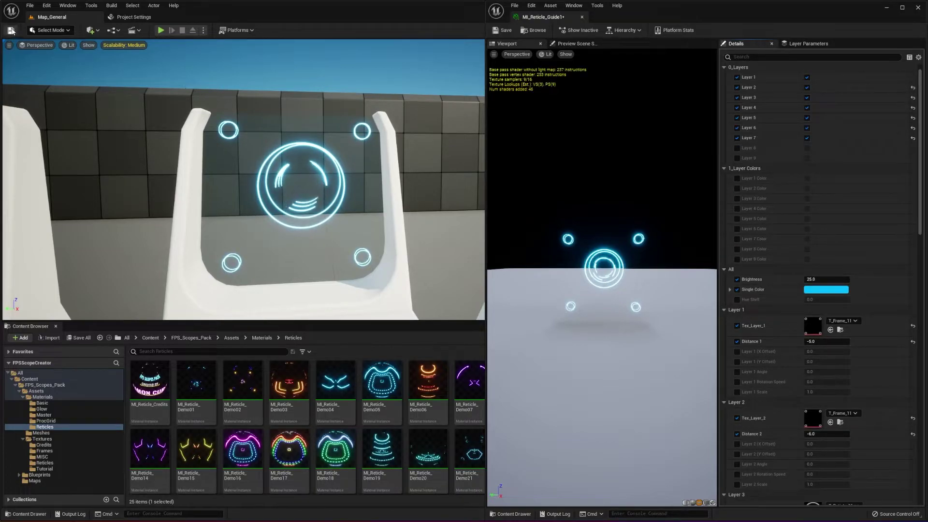
Set the rotation speed to 2 for Layer 6, 4 for Layer 4 and 6 for Layer 7.
mouse_move(444, 159)
right_mouse_down()
mouse_move(425, 159)
mouse_move(459, 156)
right_mouse_up()
scroll(831, 252, "down", 10)
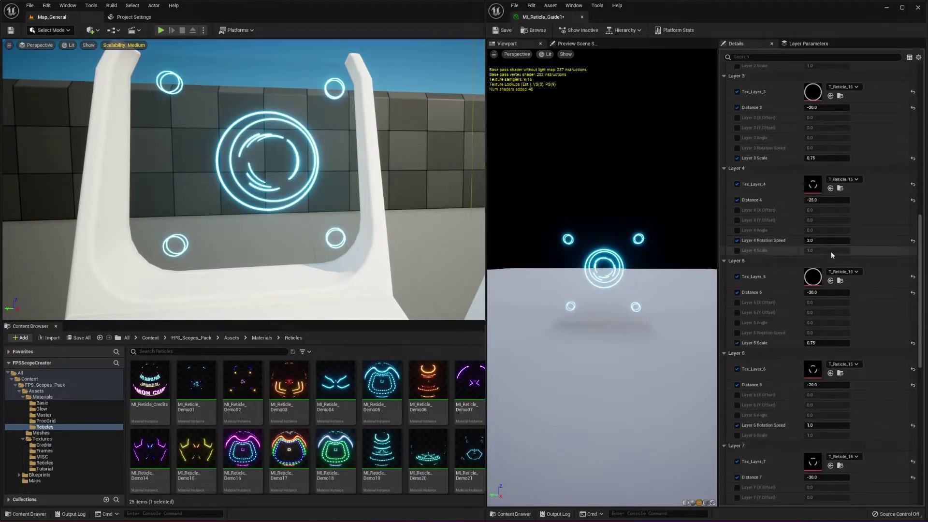
scroll(831, 251, "down", 8)
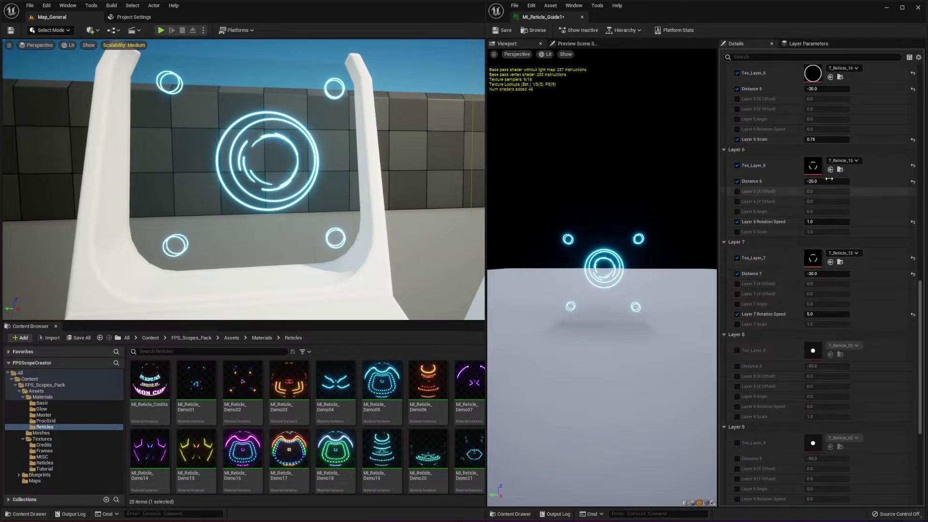
left_click(829, 221)
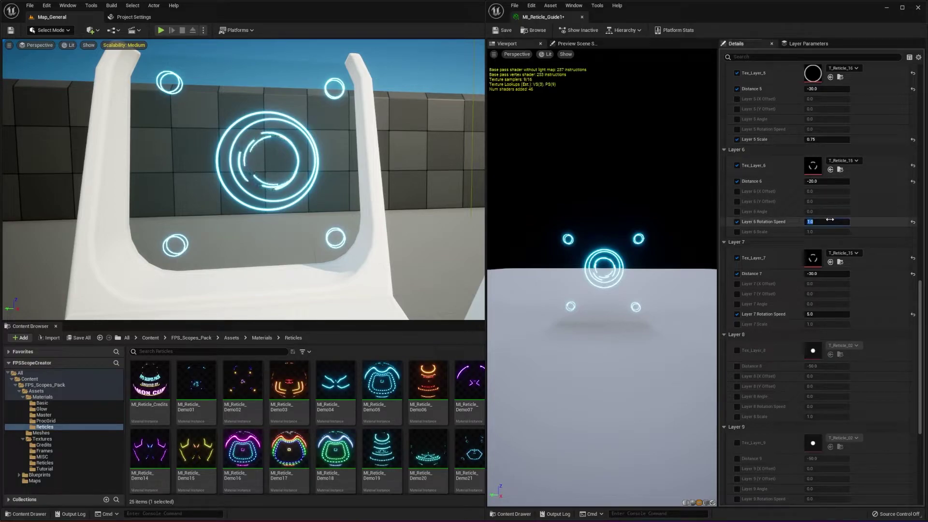
type("2")
scroll(840, 119, "up", 3)
left_click(824, 96)
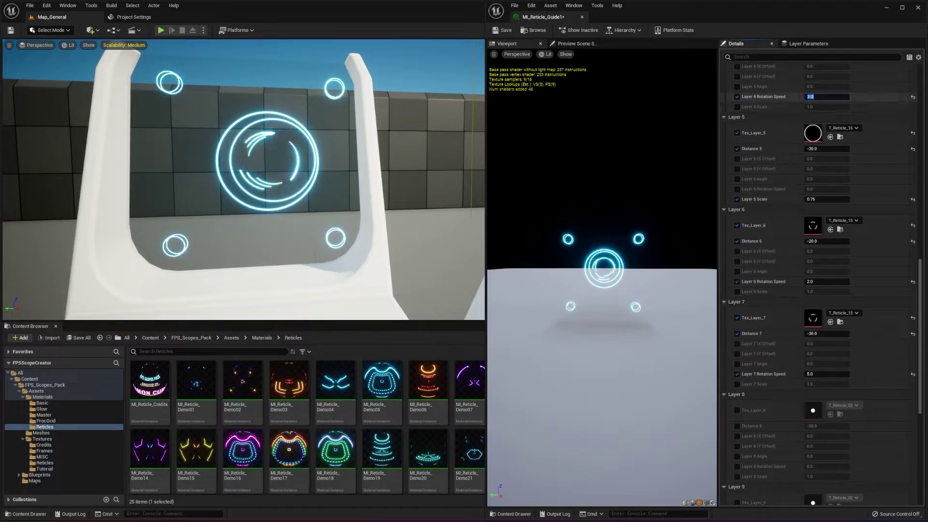
type("4")
left_click(827, 374)
type("6")
key("Return")
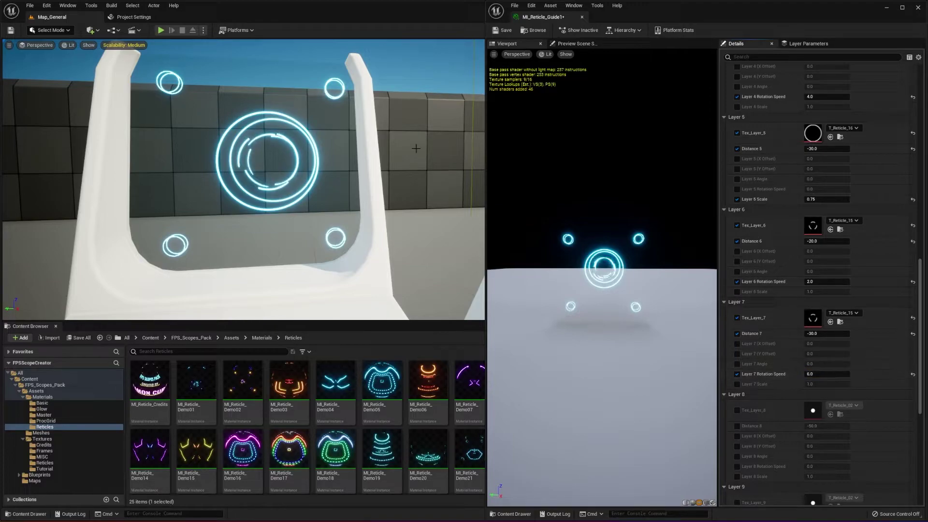
Save the material instance and play the level with the material editor window minimized.
left_click(506, 30)
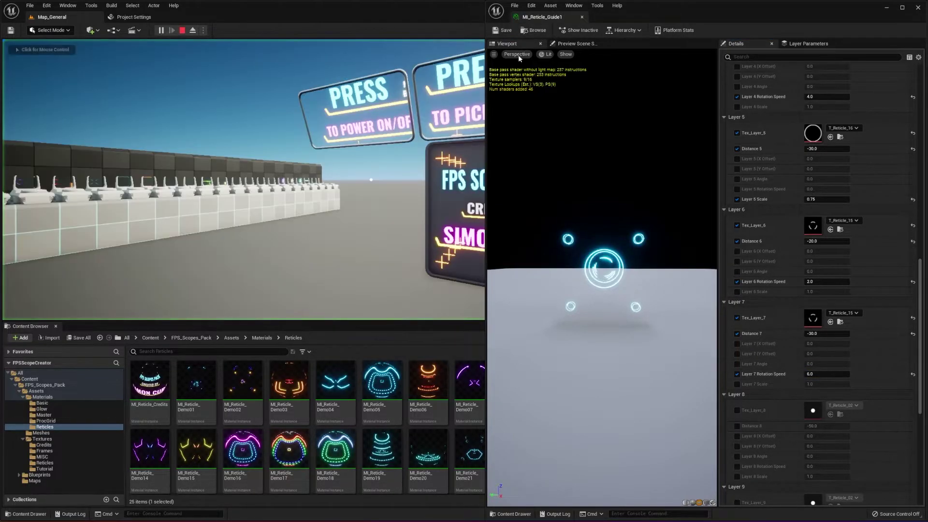
left_click(354, 138)
key("w")
key("shift+F1")
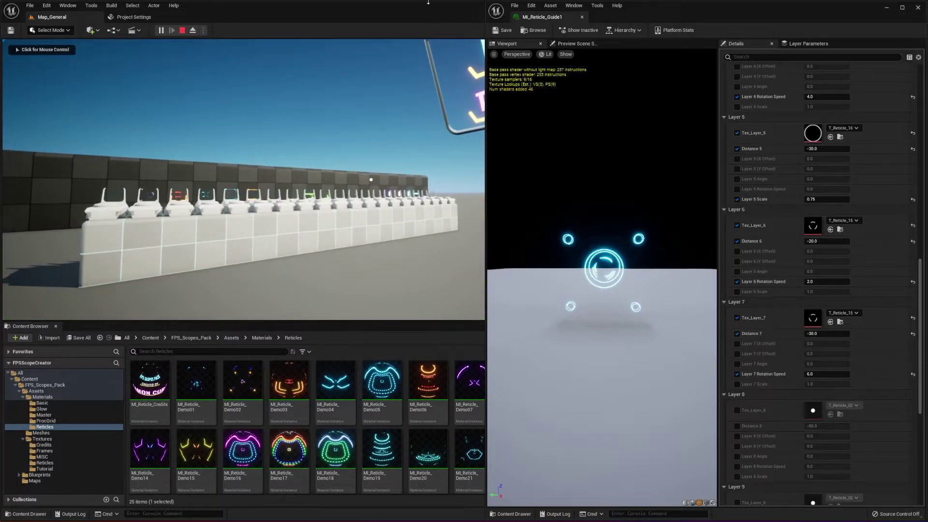
left_click(886, 8)
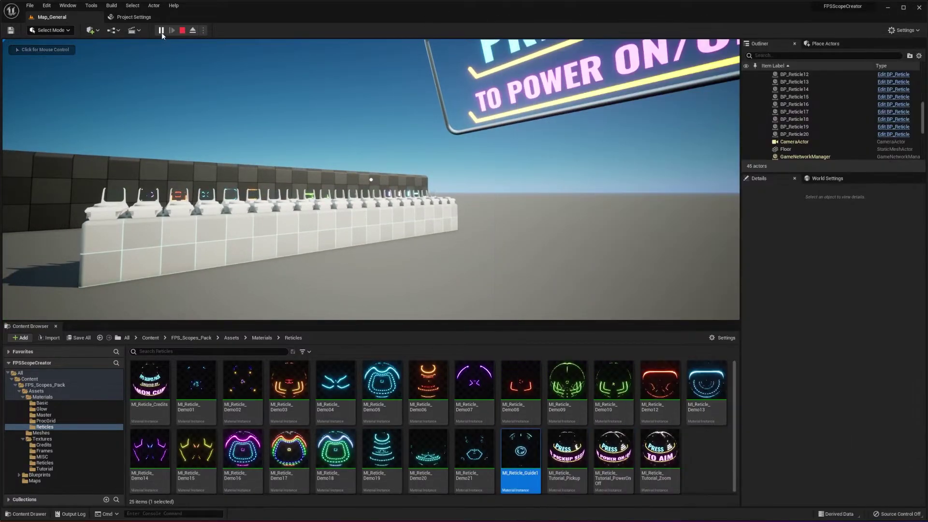
Play full screen and walk along the bench to the sight with the new ring reticle.
left_click(232, 114)
key("w")
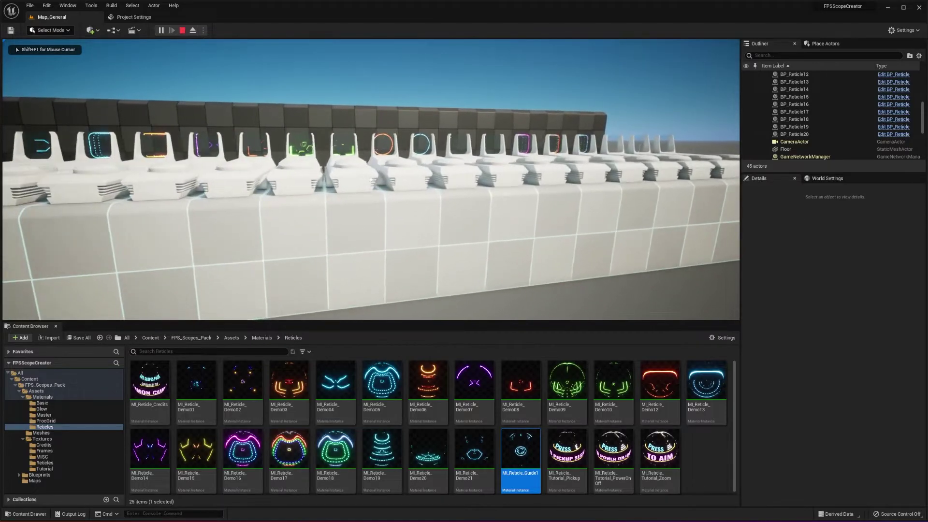
key("F11")
key("d")
key("w")
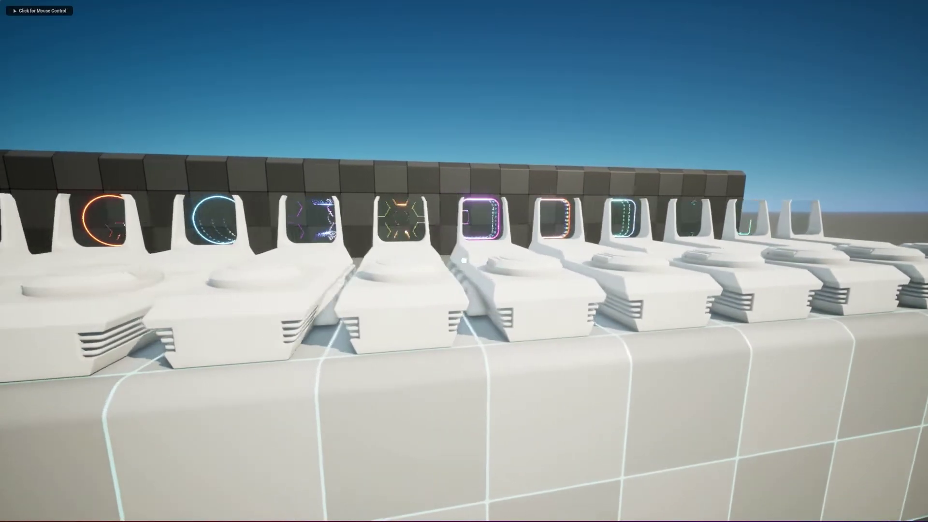
key("a")
key("d")
left_click(464, 261)
key("w")
key("d")
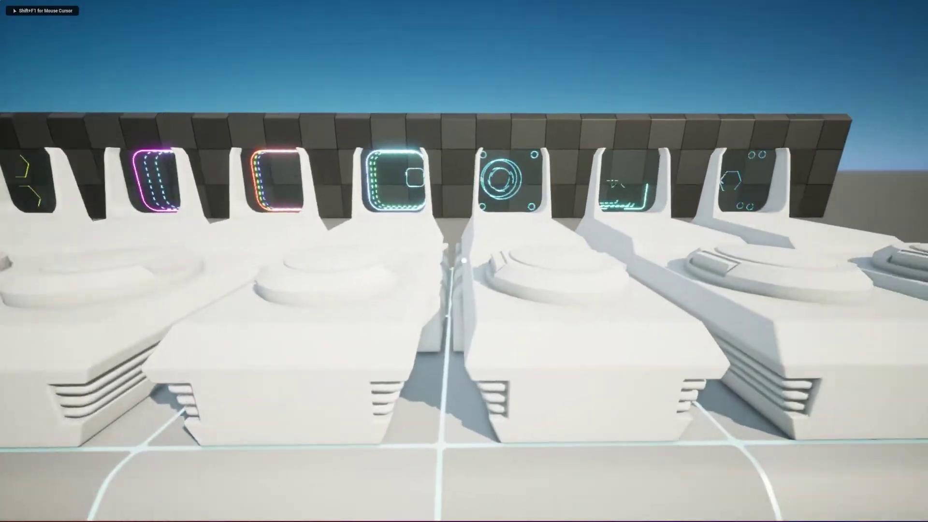
Examine the reticle by aiming through the picked-up sight and walking around, and end the play session.
right_click(464, 261)
key("s")
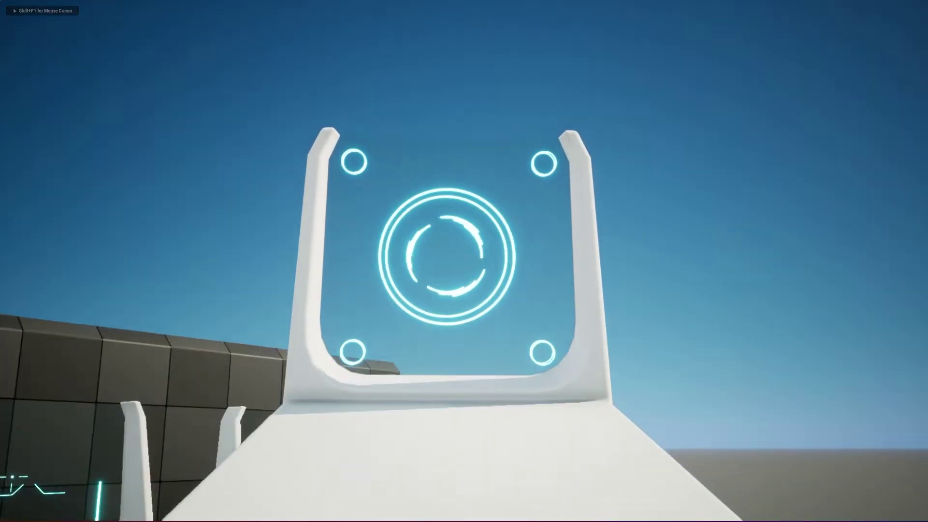
key("w")
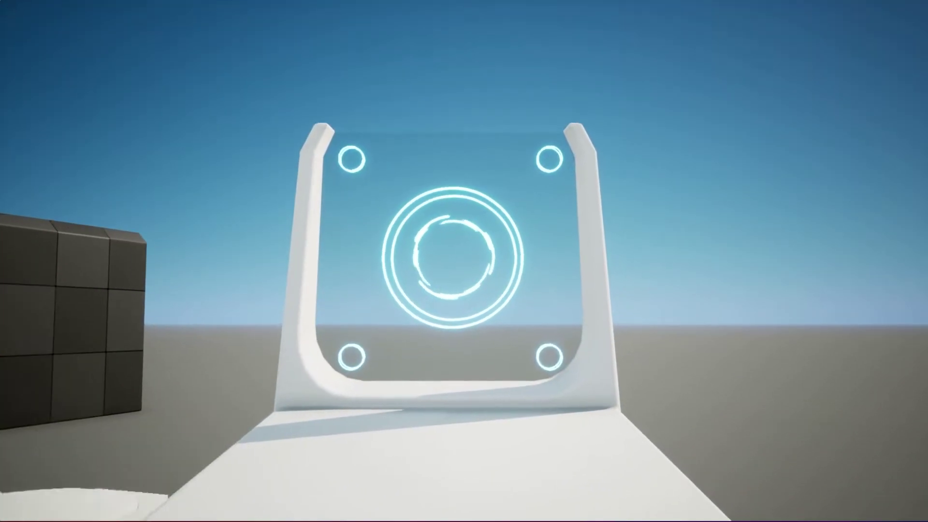
right_click(464, 261)
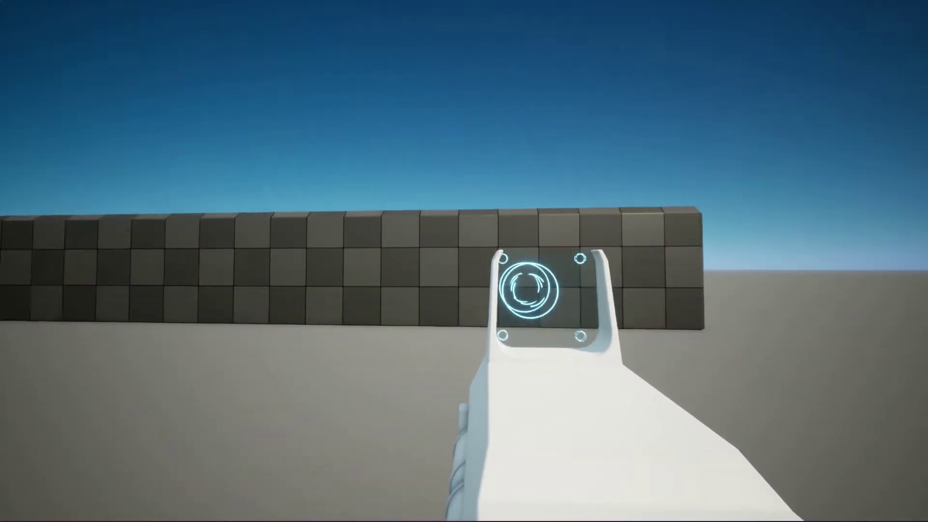
key("a")
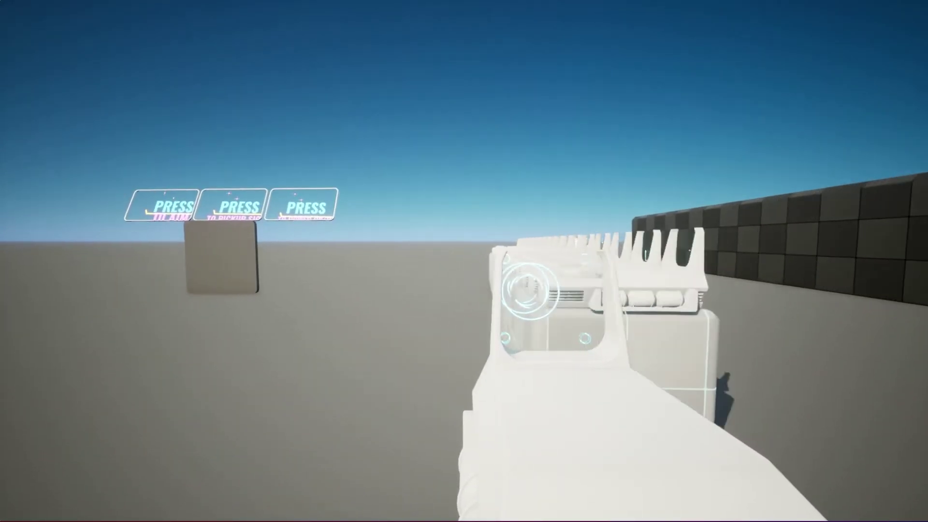
key("w")
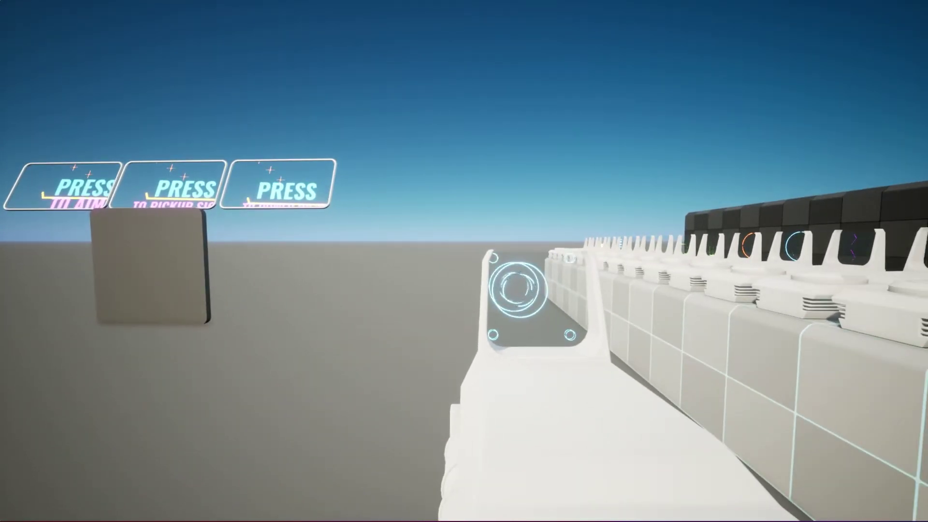
key("F11")
key("Escape")
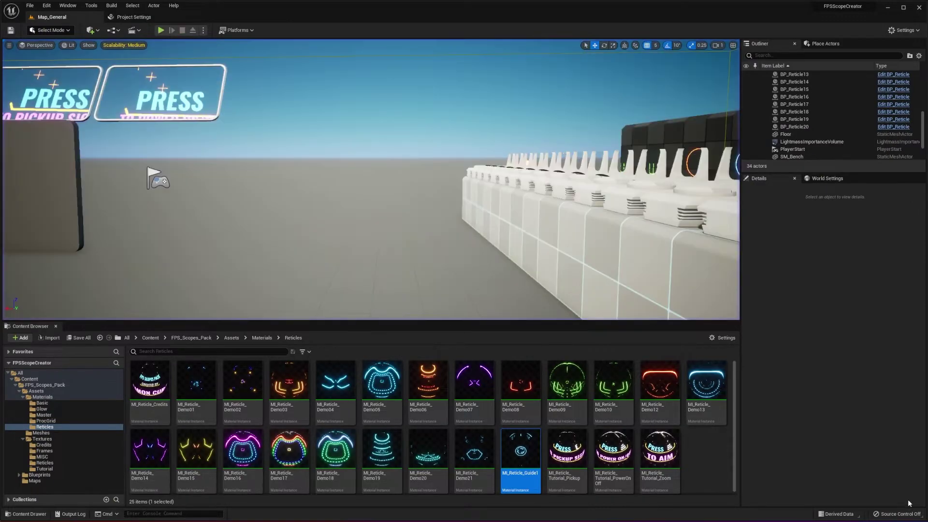
Bring back the MI_Reticle_Guide1 editor window and look through the textures available for Layer 7.
mouse_move(800, 520)
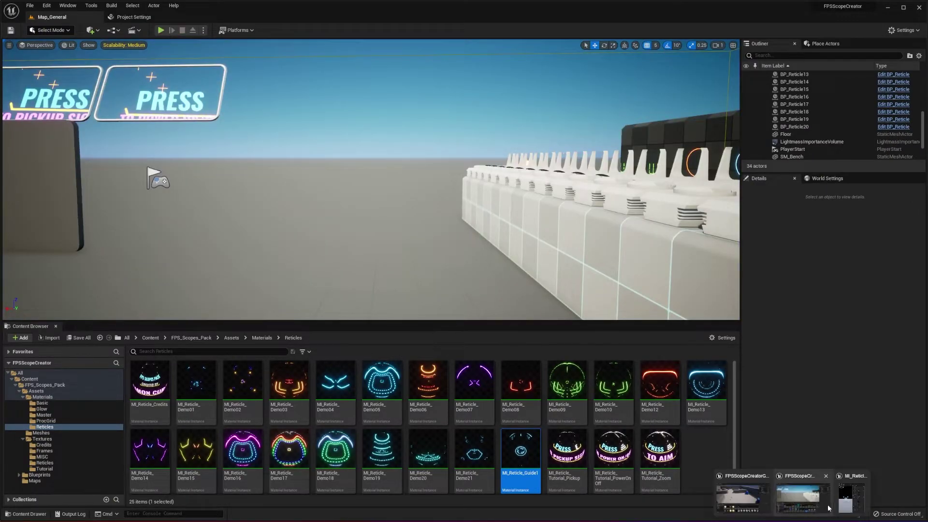
left_click(834, 502)
left_click(843, 315)
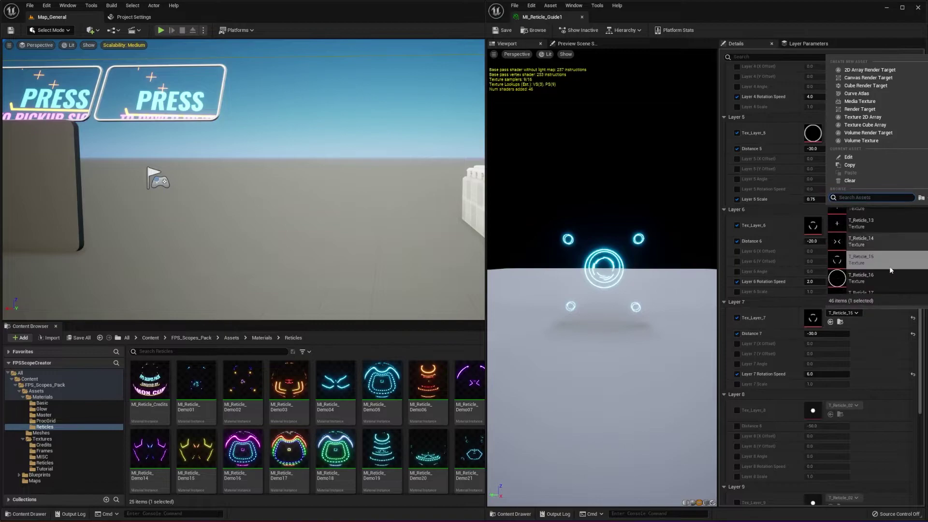
scroll(870, 251, "up", 5)
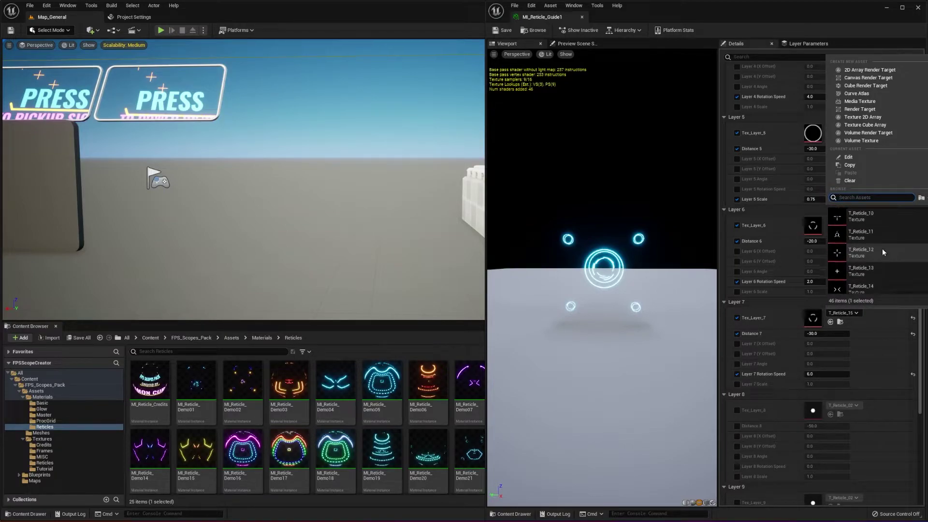
scroll(883, 256, "down", 5)
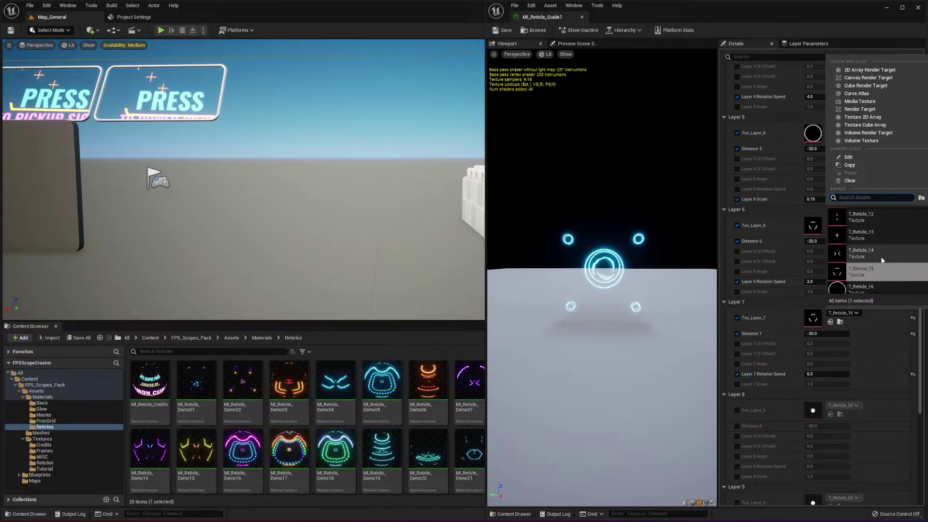
left_click(869, 365)
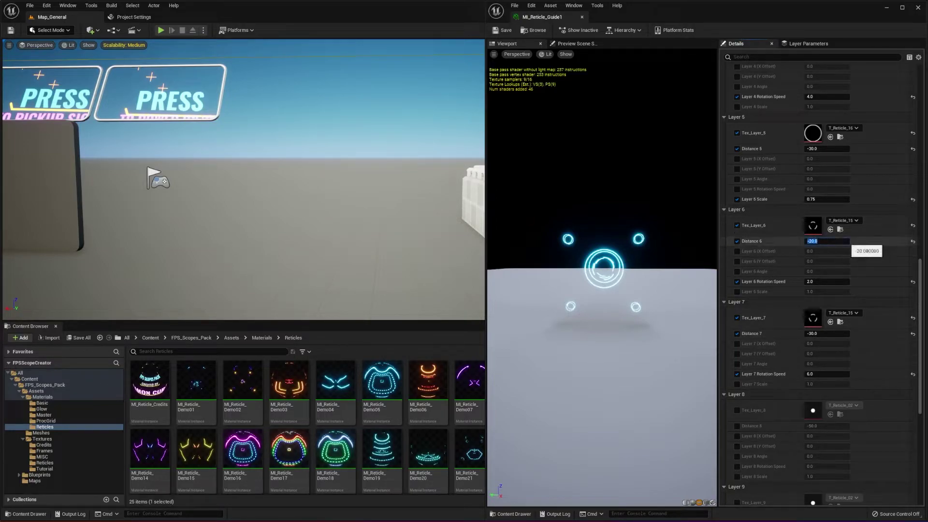
Set Layer 6's distance to -30 and the rotation speeds of Layer 6 and Layer 4 to 5.
left_click(825, 281)
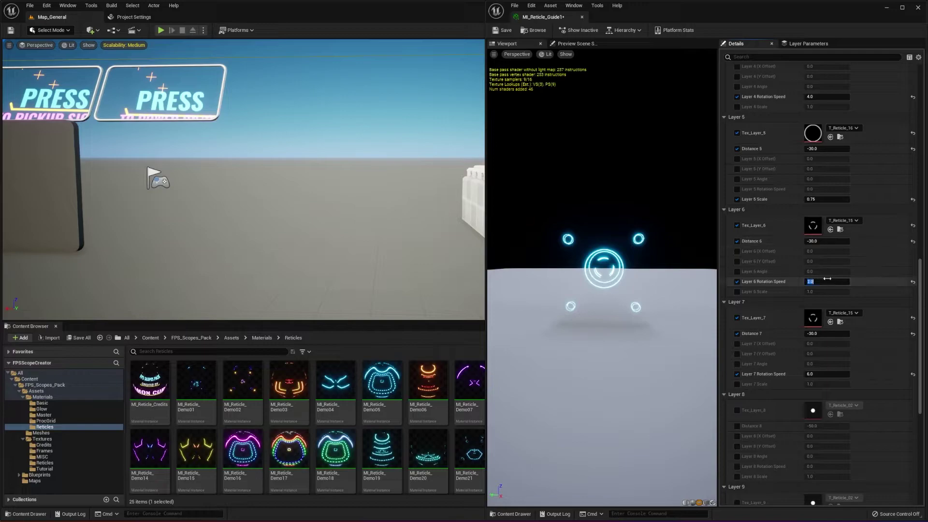
type("5")
key("Return")
scroll(827, 139, "up", 2)
scroll(827, 139, "up", 1)
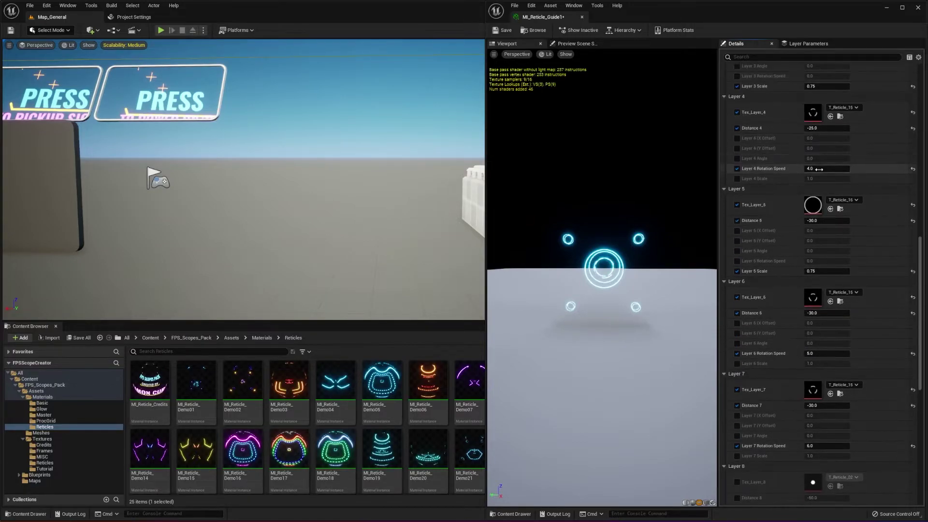
left_click(838, 168)
type("5")
key("Return")
Set Layer 7's rotation speed to 0 and replace its texture with the T_Reticle_13 cross.
scroll(897, 146, "down", 4)
left_click(843, 290)
left_click(788, 350)
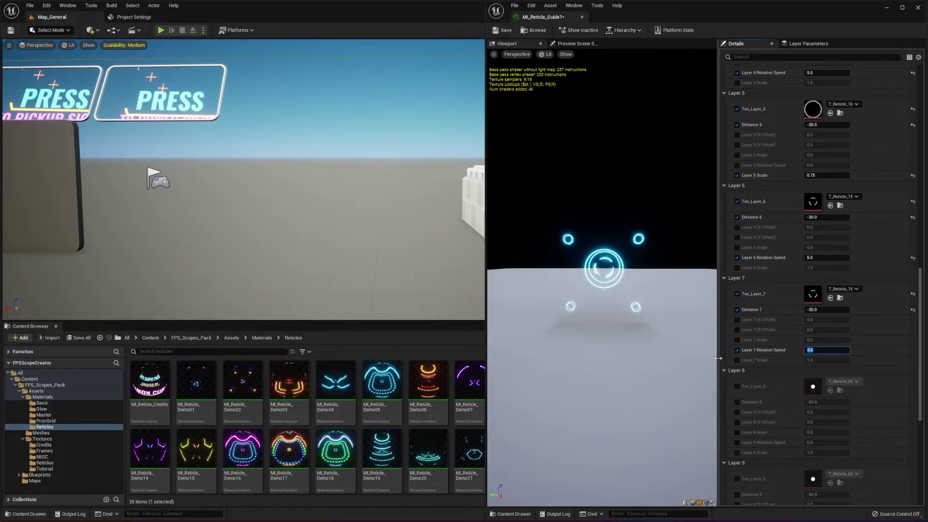
left_click(853, 289)
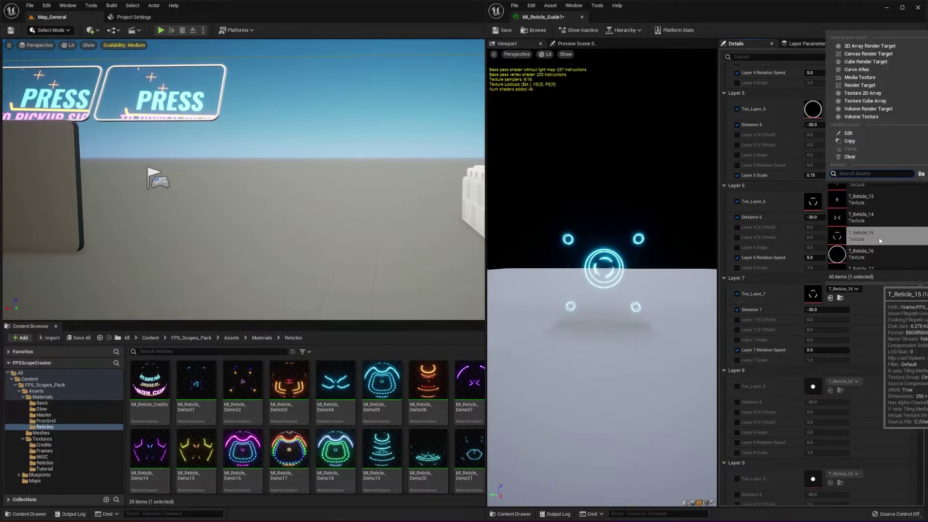
left_click(856, 199)
left_click_drag(614, 302, 584, 297)
left_click_drag(646, 299, 599, 278)
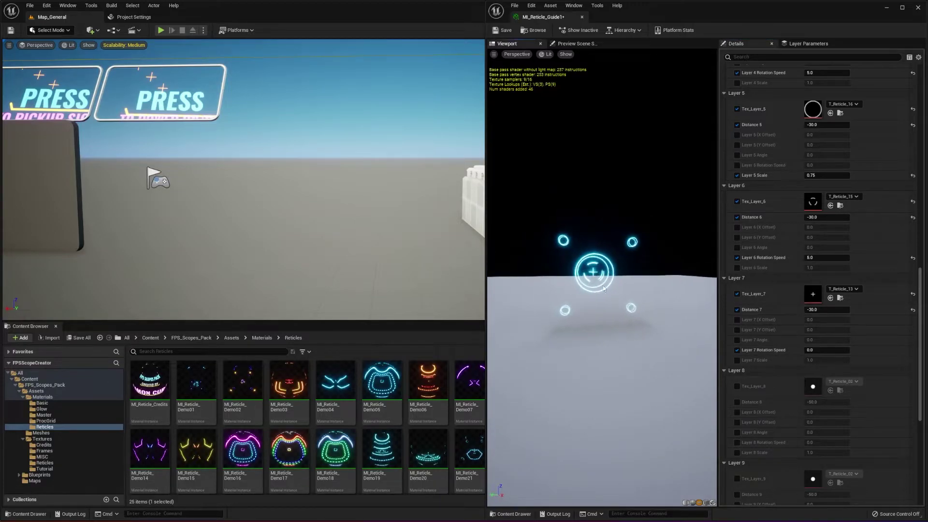
Set Layer 7's distance to -200, with the level view close to the sight carrying the new reticle.
scroll(599, 278, "up", 4)
right_click_drag(380, 202, 516, 213)
key("w")
key("w")
key("d")
right_click_drag(329, 211, 320, 211)
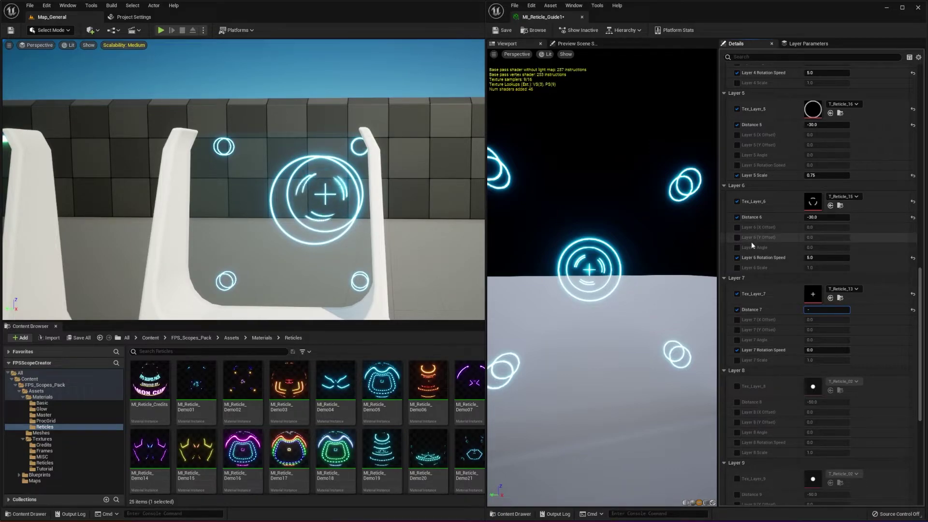
type("-200")
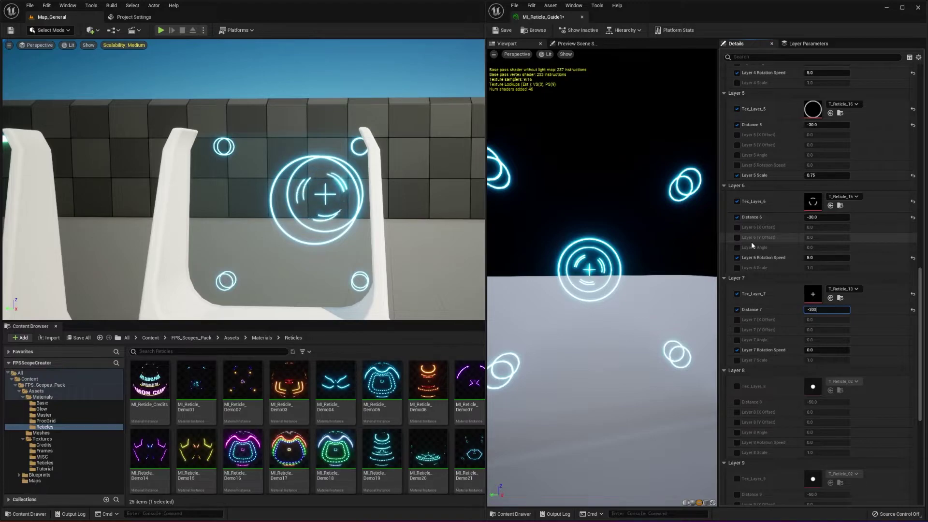
key("Return")
Set Layer 7's scale to 2 to enlarge the cross.
right_click_drag(323, 210, 348, 203)
left_click(825, 360)
type("2")
key("Return")
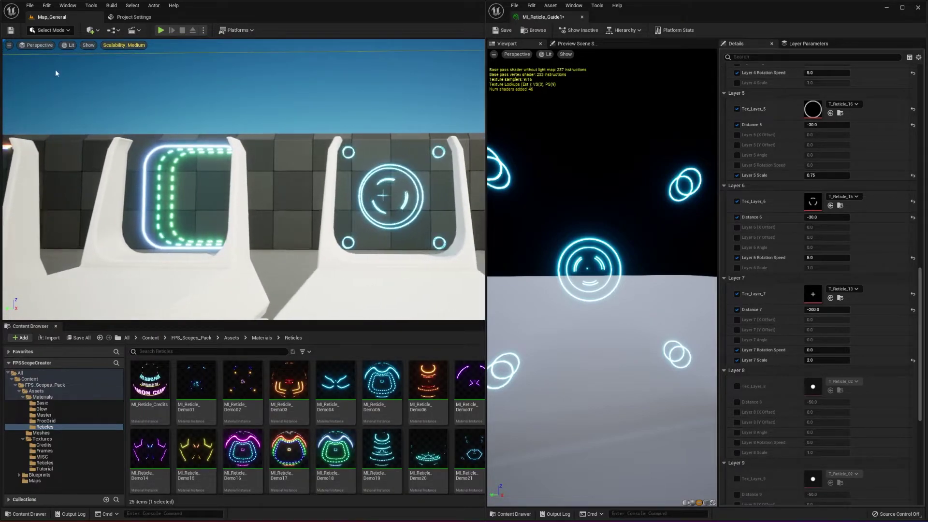
Enable Layer 8 and give it the texture T_Frame_12 at distance -5.5.
scroll(824, 304, "down", 4)
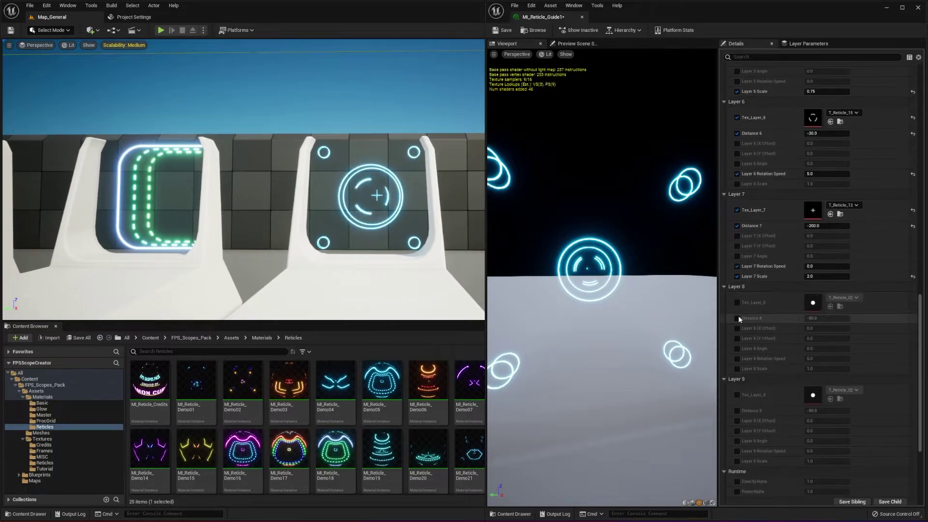
scroll(768, 306, "up", 15)
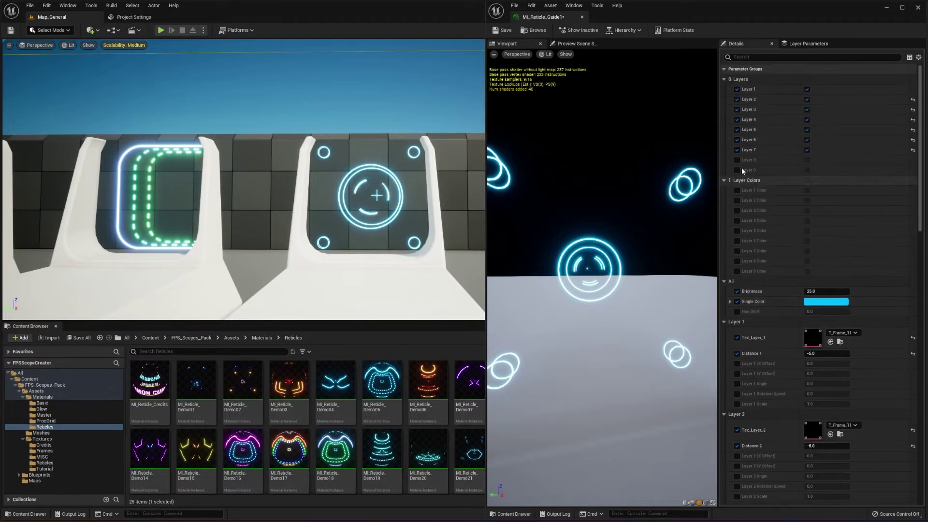
left_click(807, 159)
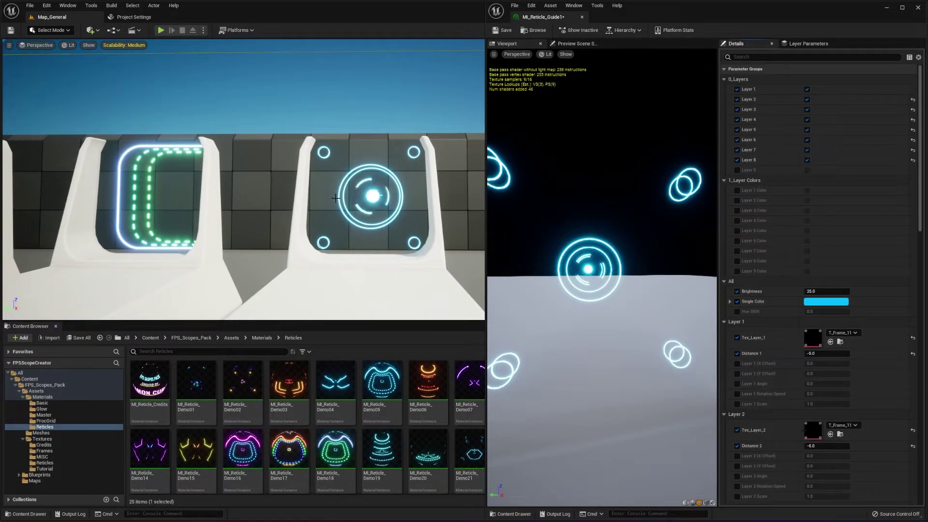
scroll(831, 313, "down", 20)
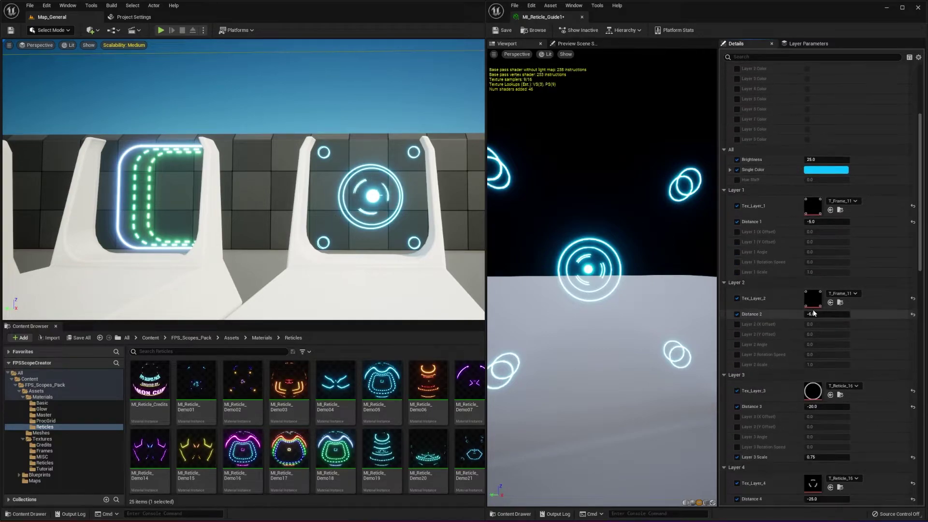
scroll(836, 321, "down", 10)
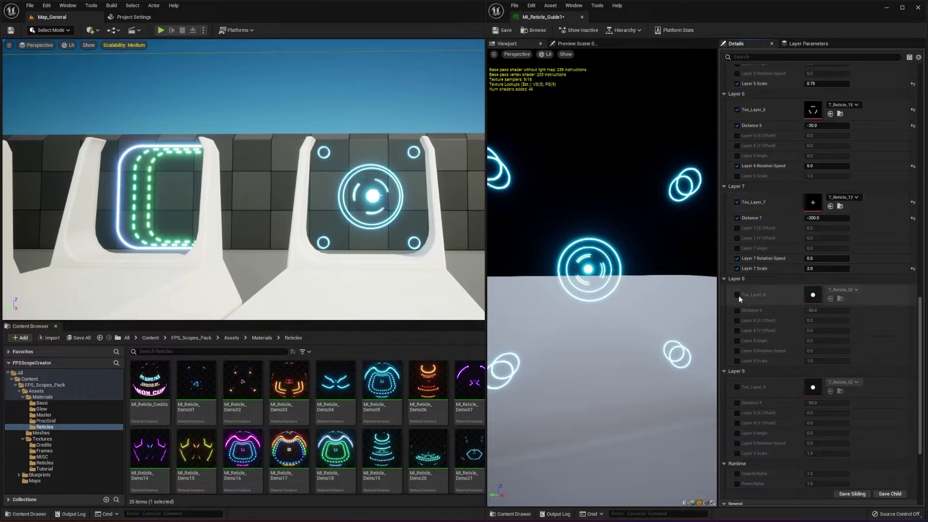
left_click(860, 291)
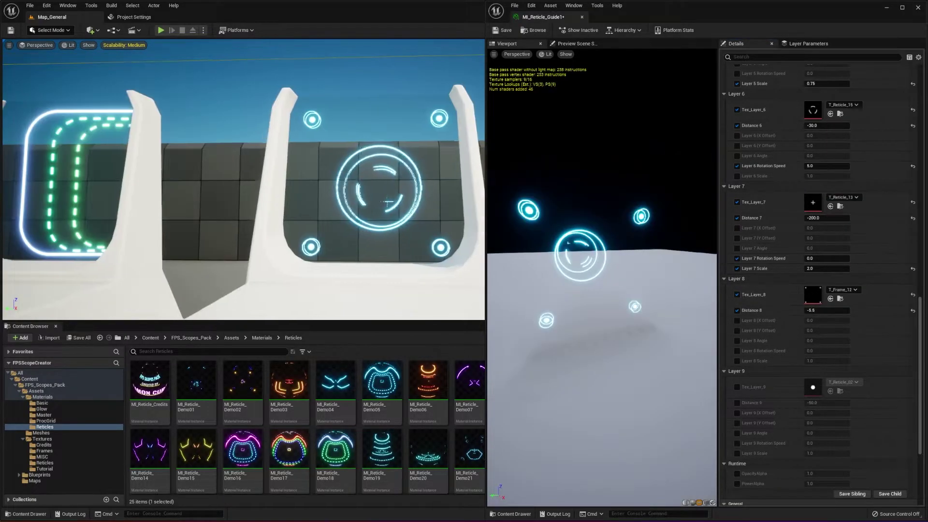
right_click_drag(290, 184, 300, 208)
right_click_drag(401, 159, 454, 195)
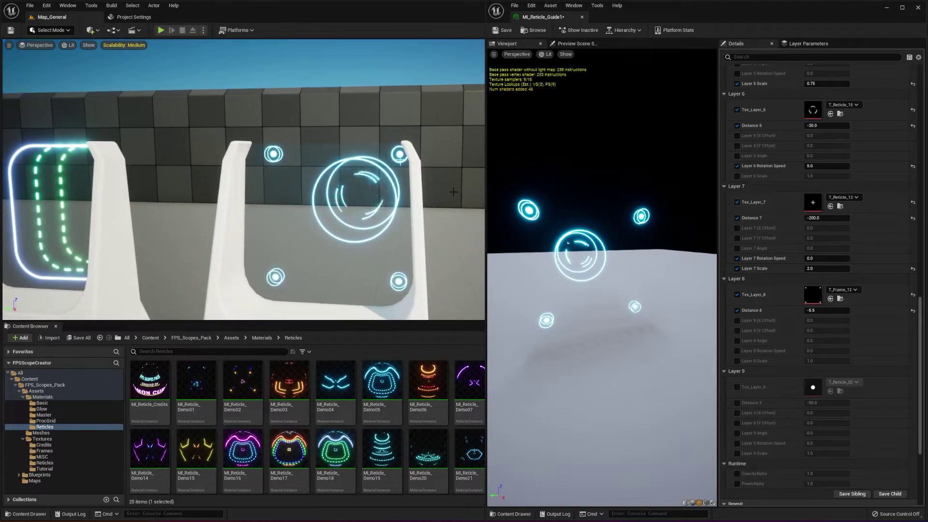
Enable the separate Layer 8 Color option in the layer colors group.
scroll(845, 246, "up", 5)
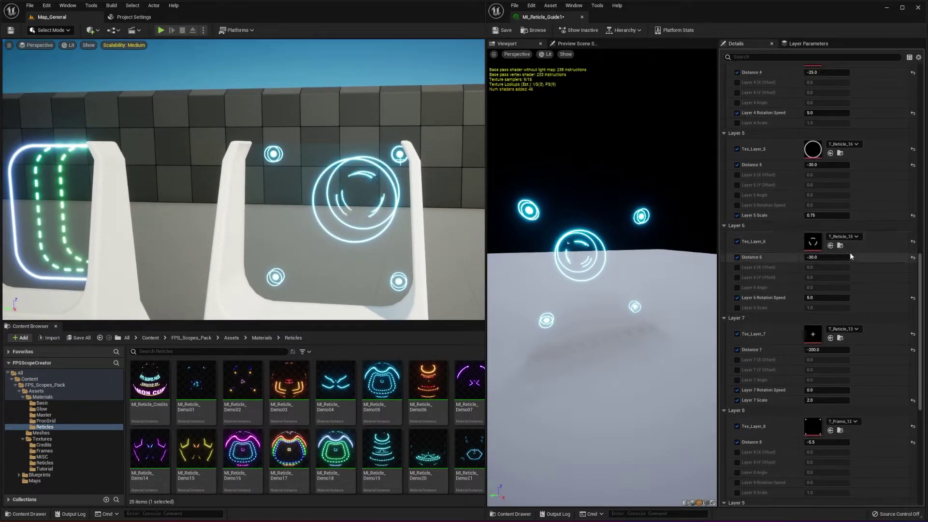
scroll(856, 263, "up", 1)
scroll(831, 175, "up", 7)
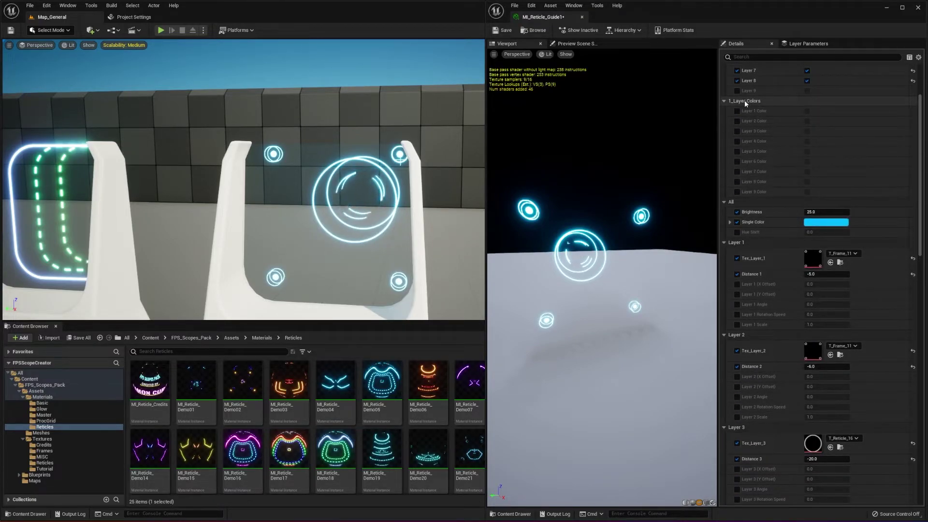
left_click(807, 182)
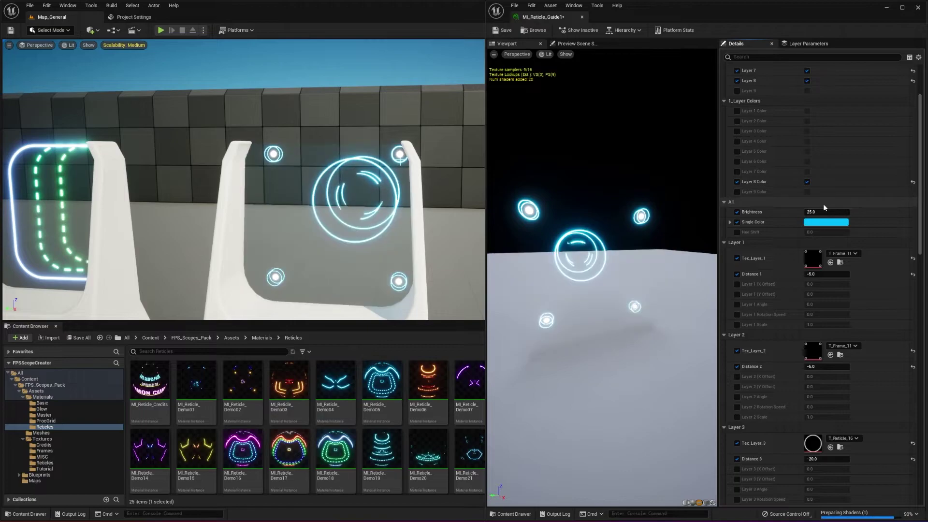
Examine the layer parameters and the reticle on its sight from near and far in the level view.
scroll(824, 205, "down", 5)
scroll(825, 208, "down", 5)
scroll(590, 200, "down", 2)
scroll(368, 180, "down", 5)
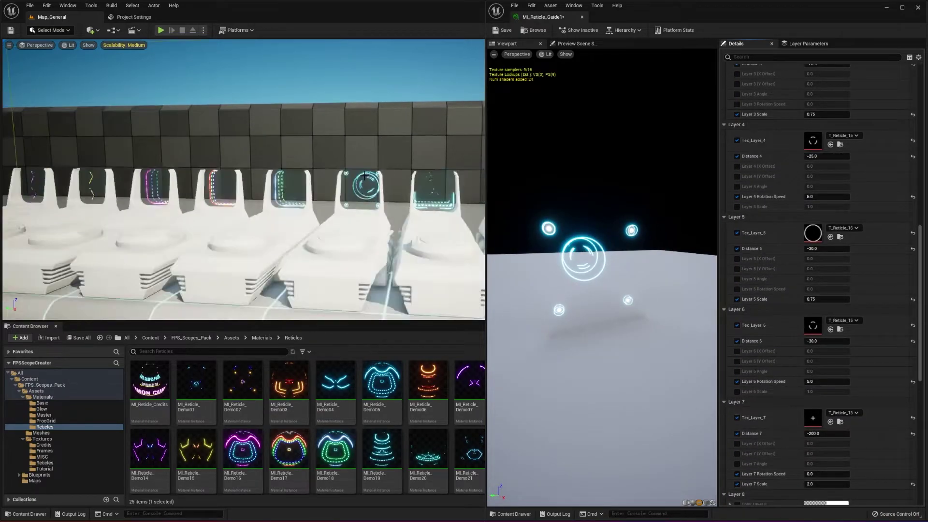
scroll(367, 179, "up", 7)
scroll(368, 179, "down", 7)
scroll(368, 180, "up", 2)
scroll(368, 179, "down", 2)
scroll(368, 179, "up", 2)
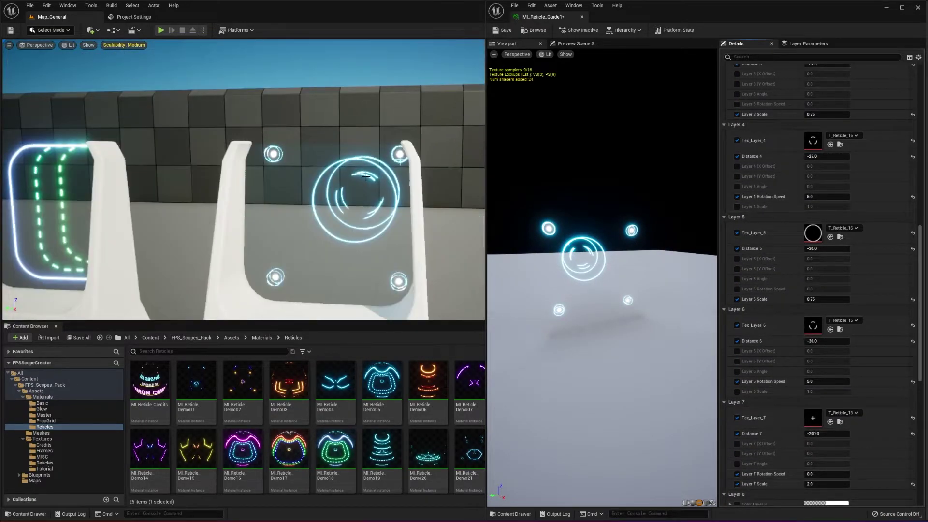
right_click_drag(383, 156, 380, 164)
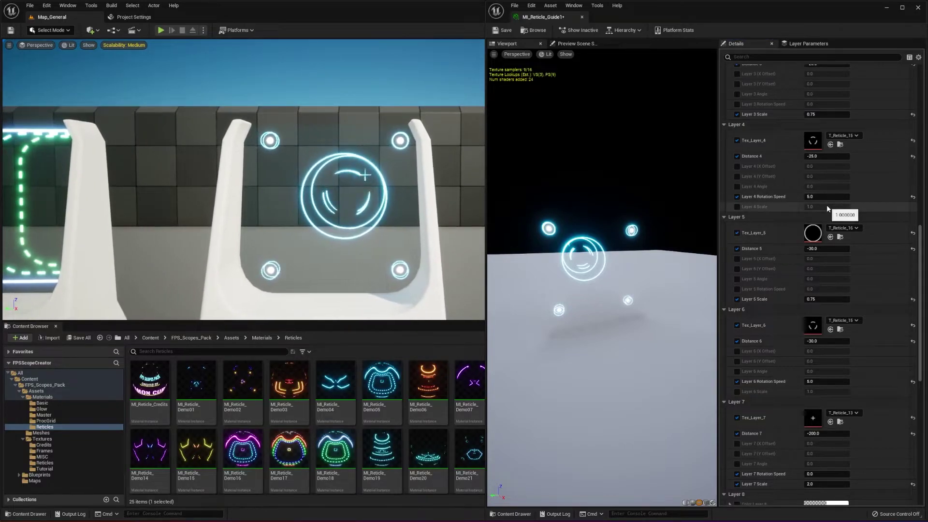
Try a magenta Single Color for the reticle, then settle on light cyan with red 0, green about 0.659 and blue 1.
scroll(825, 205, "up", 5)
scroll(822, 202, "up", 10)
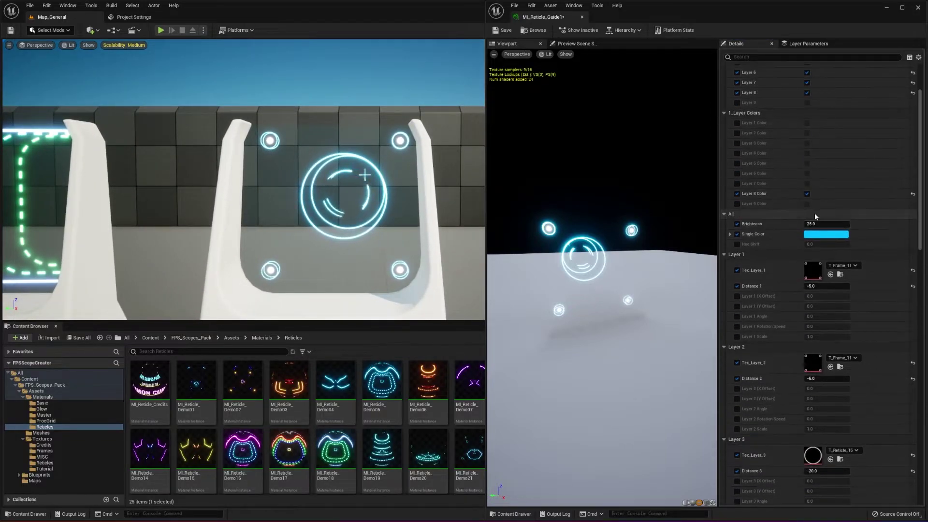
left_click(814, 237)
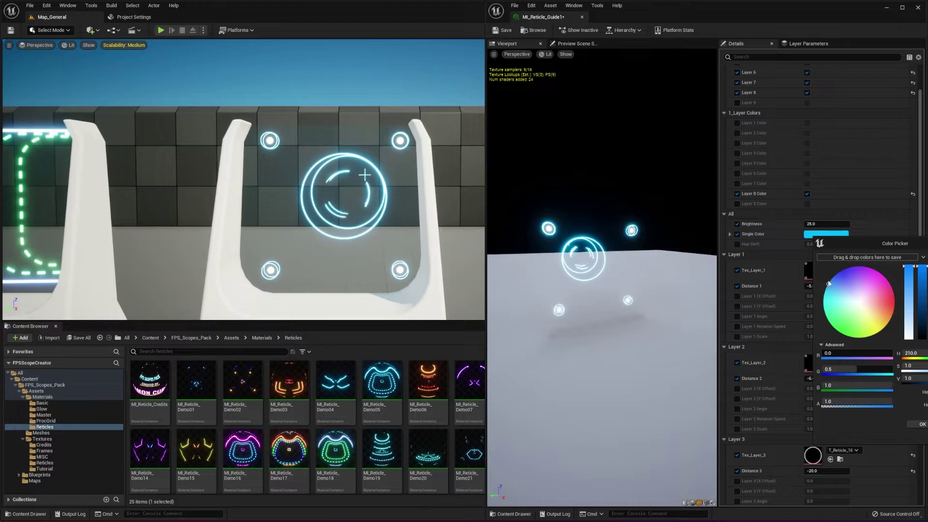
left_click_drag(843, 269, 866, 262)
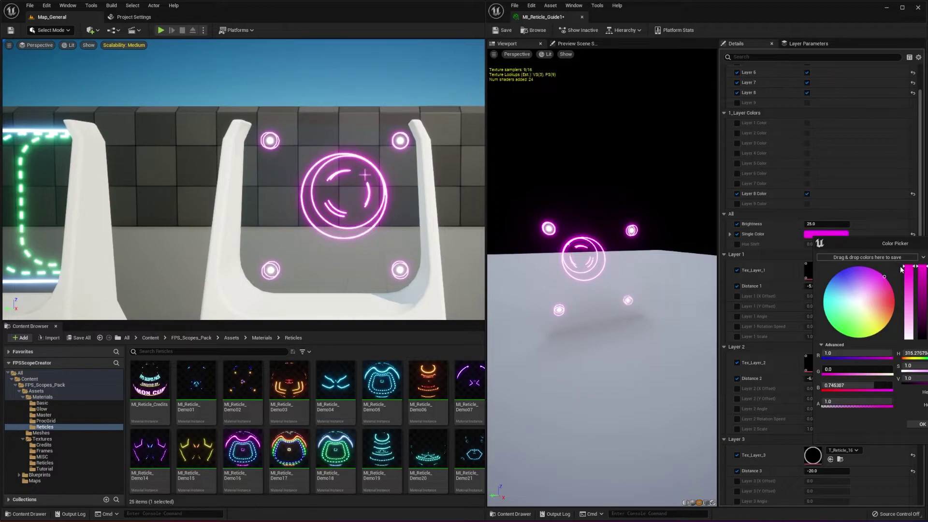
mouse_move(922, 305)
left_mouse_down()
mouse_move(919, 315)
mouse_move(857, 300)
mouse_move(763, 266)
left_mouse_up()
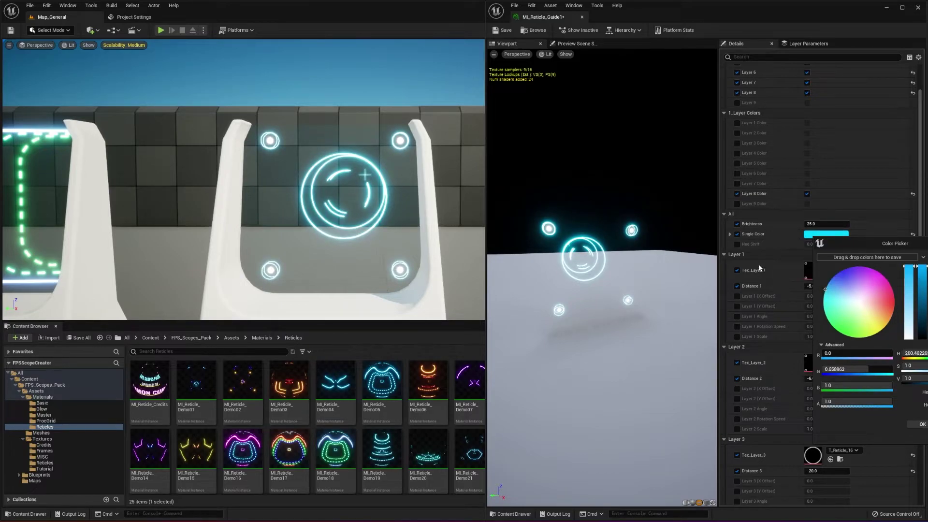
left_click(923, 425)
Save the material instance with its Layer 8 settings and new reticle color.
scroll(778, 247, "down", 8)
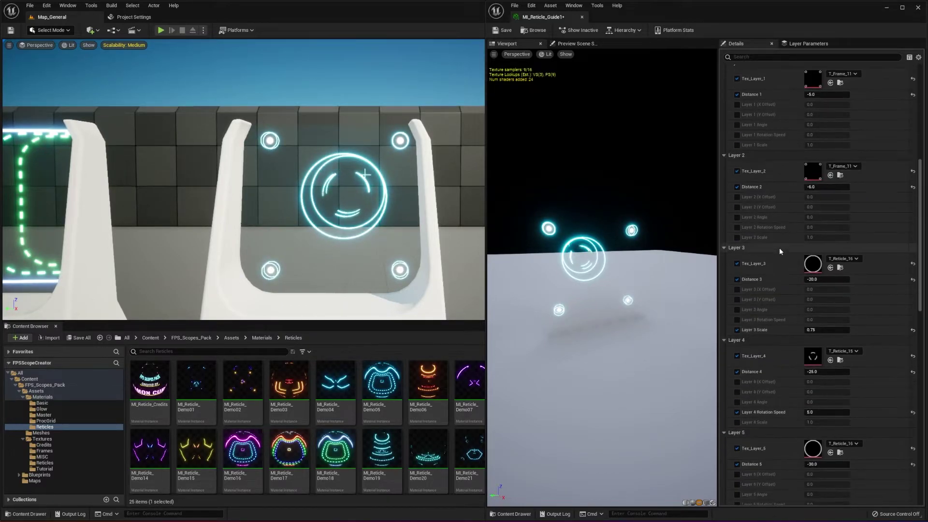
scroll(790, 263, "down", 8)
key("ctrl+s")
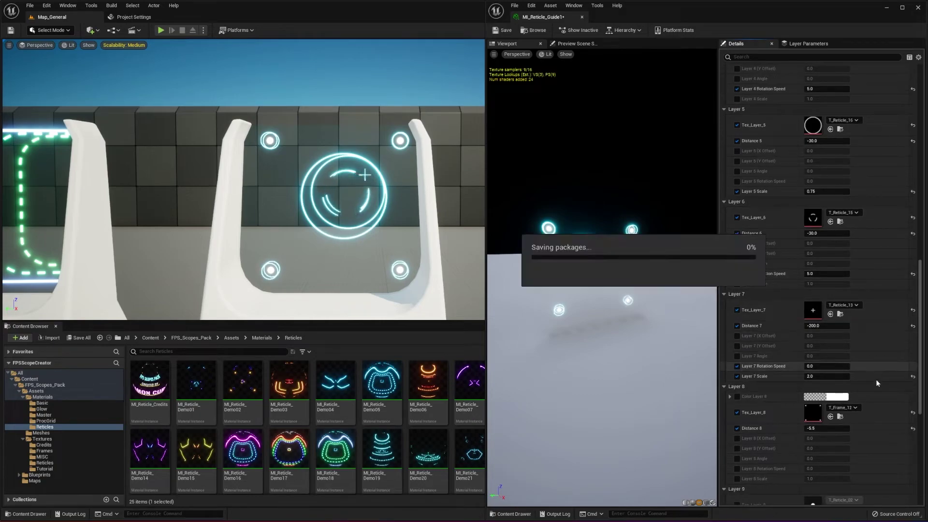
Enable Color Layer 8 and give it an orange color with the brightness value raised to 10.
left_click(736, 397)
left_click(829, 397)
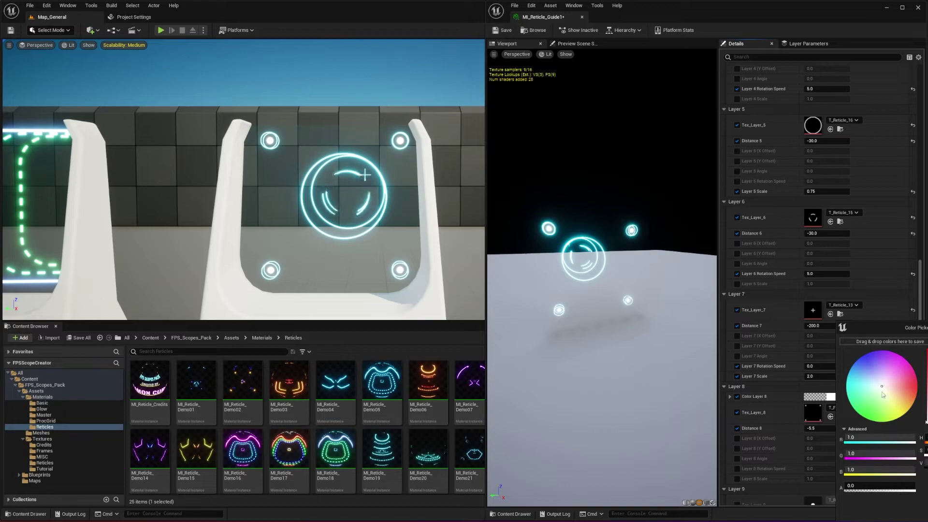
left_click(898, 406)
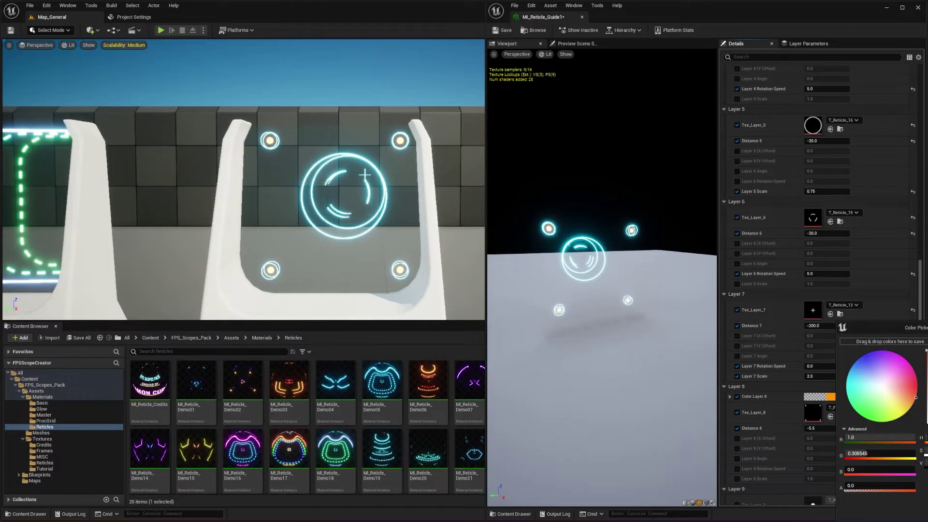
left_click(841, 398)
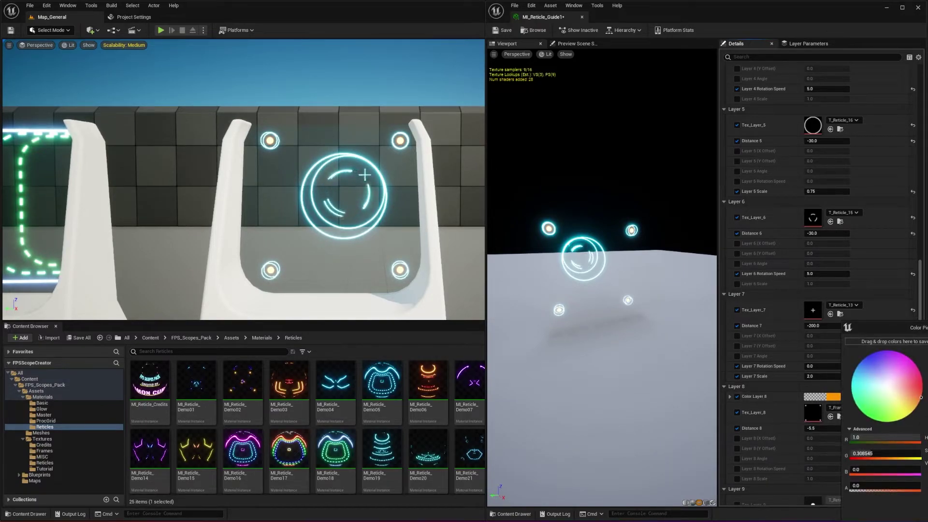
type("10")
key("Return")
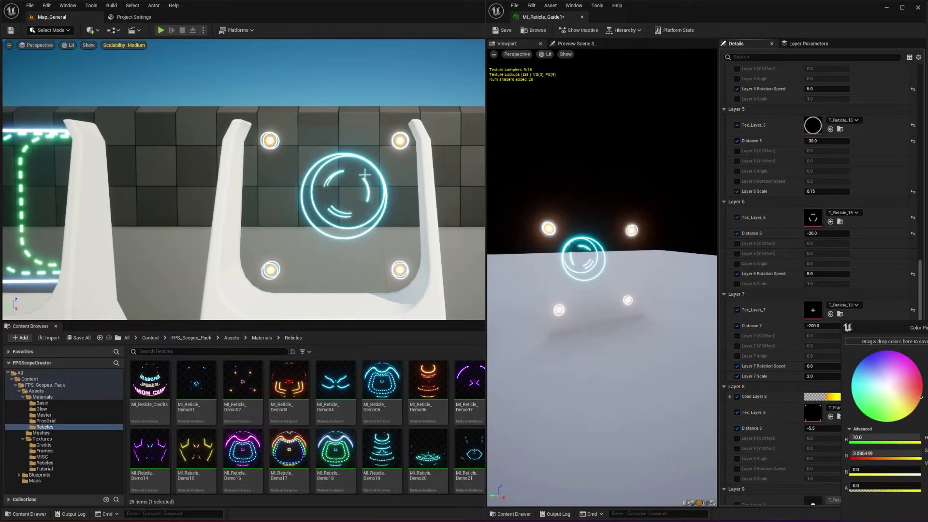
left_click(732, 317)
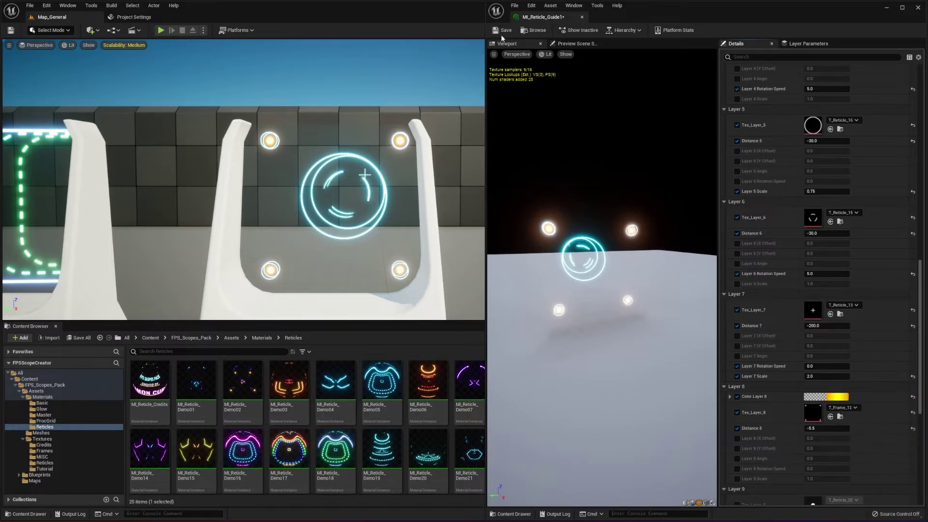
Examine the orange Layer 8 dots on the sight in the level from several angles and distances.
left_click(886, 9)
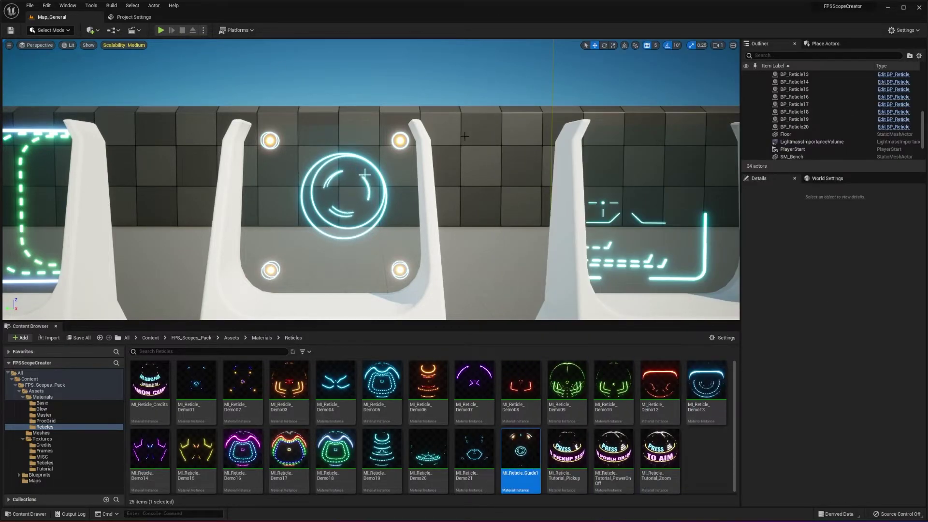
left_click_drag(465, 136, 503, 125, "alt")
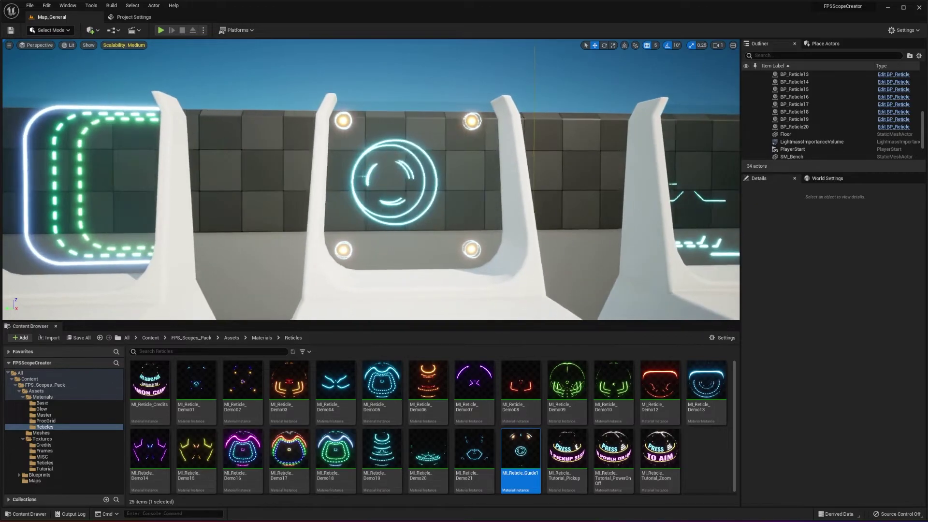
right_click_drag(465, 136, 447, 136)
right_click_drag(376, 117, 402, 120)
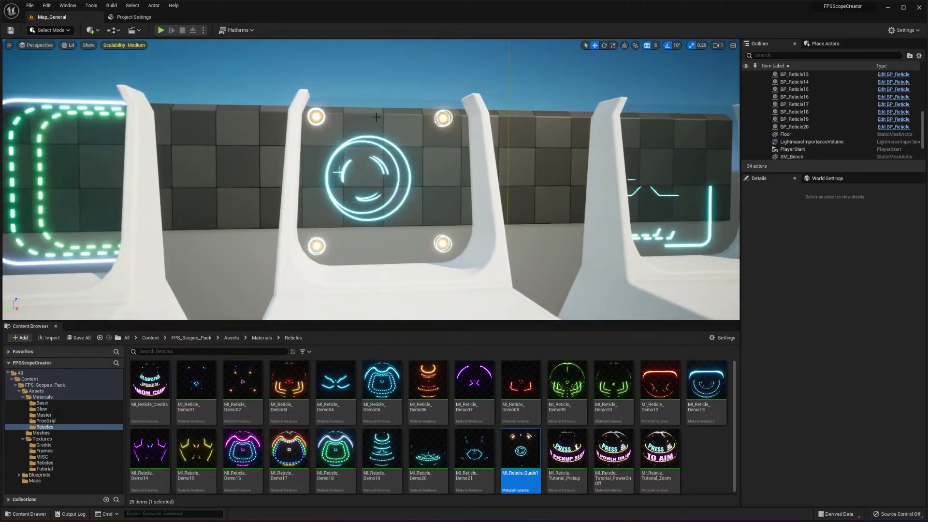
right_click_drag(423, 224, 424, 224)
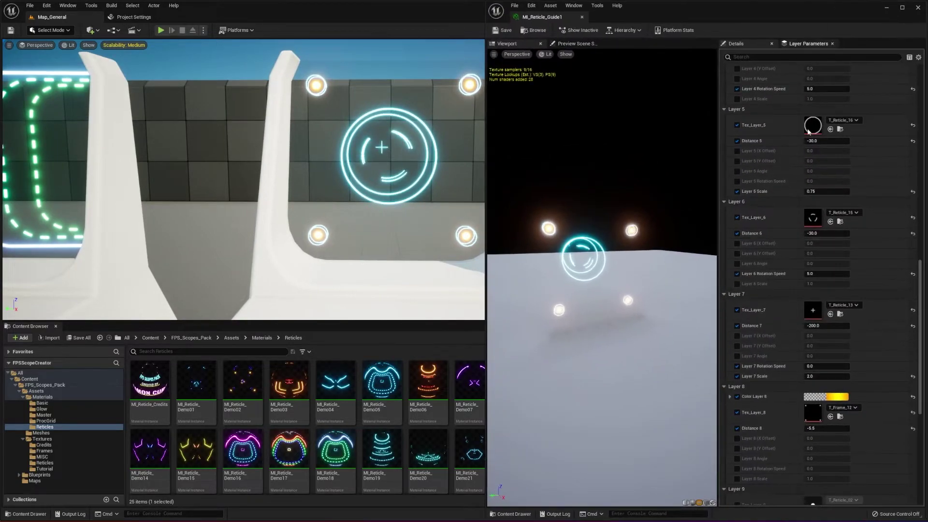
Change the reticle's Single Color from light cyan to a deeper sky blue.
scroll(802, 231, "up", 3)
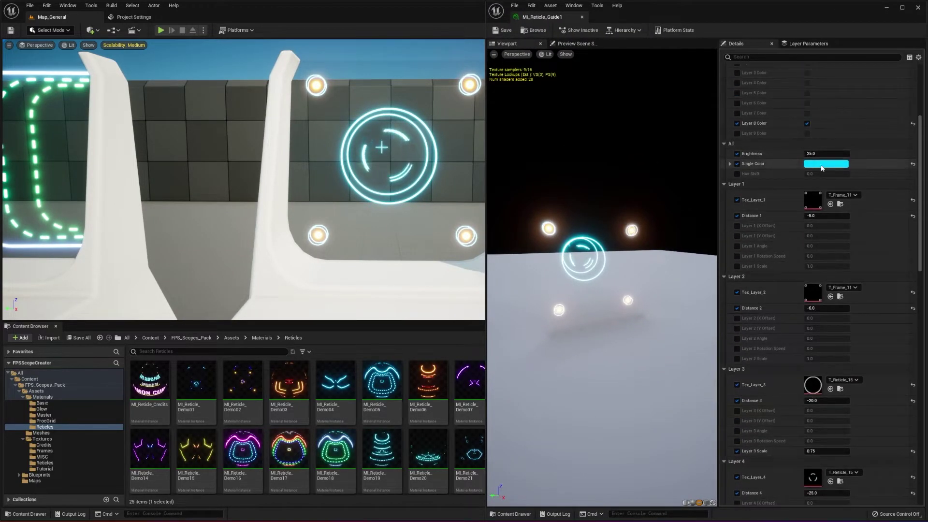
left_click(826, 163)
left_click(840, 210)
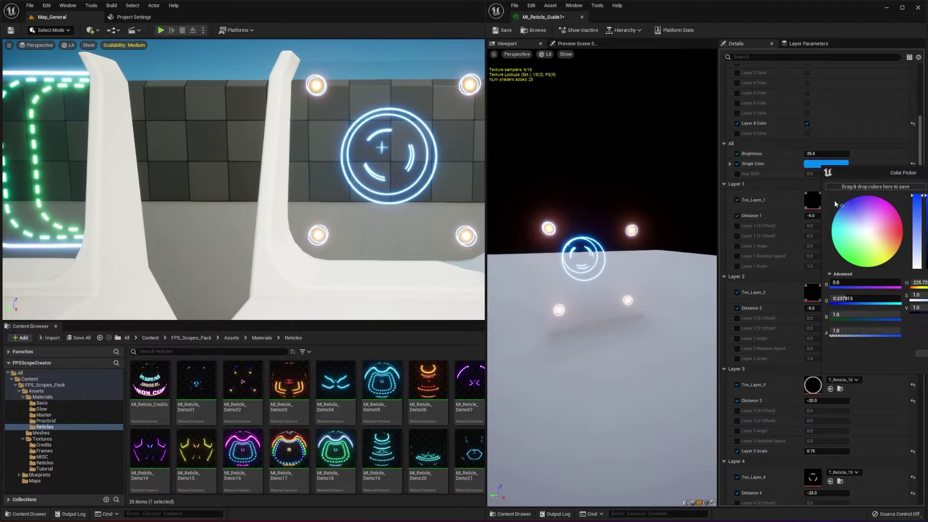
left_click_drag(834, 200, 830, 205)
left_click(922, 354)
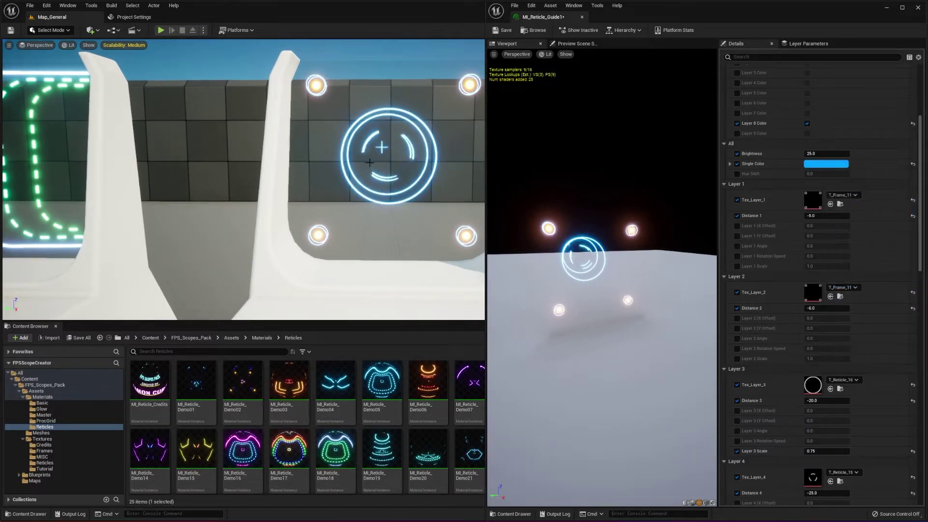
Enable the separate Layer 4 Color and Layer 6 Color options in the layer colors group.
scroll(806, 213, "down", 5)
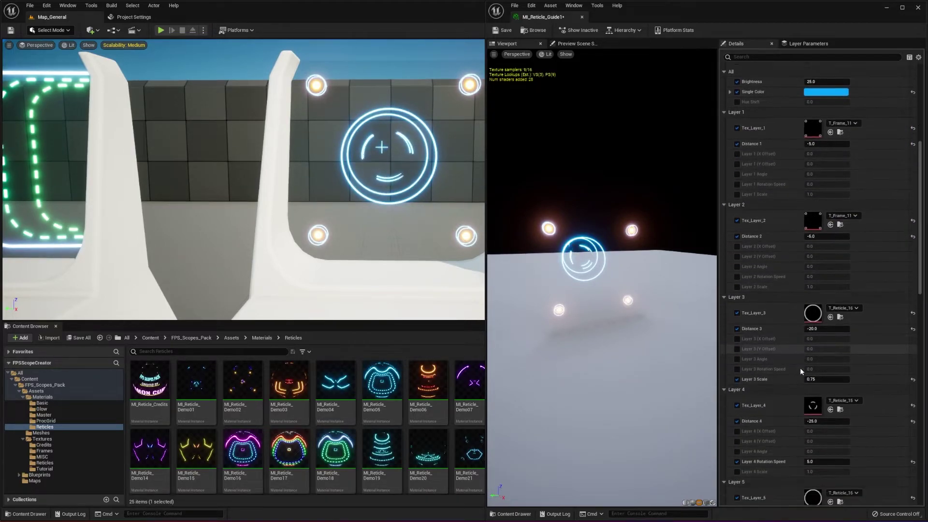
scroll(793, 338, "down", 2)
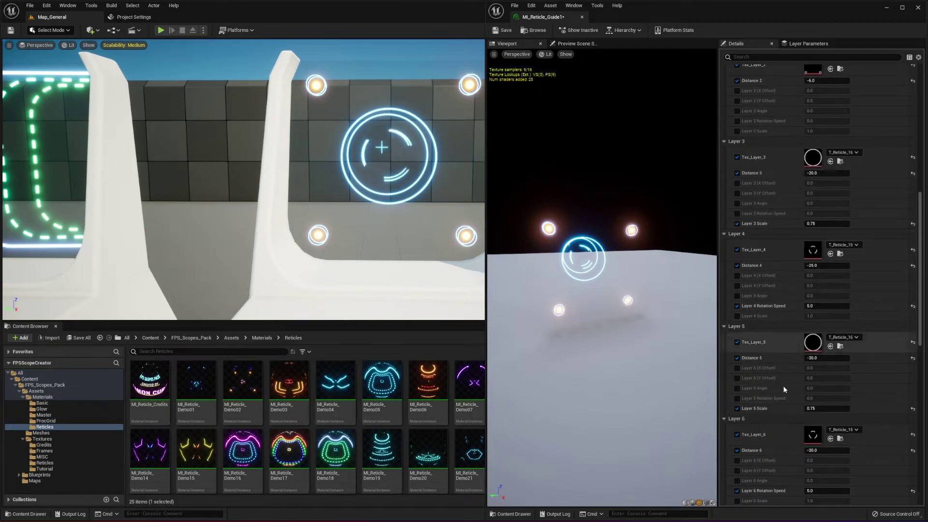
scroll(781, 385, "up", 3)
scroll(778, 386, "up", 6)
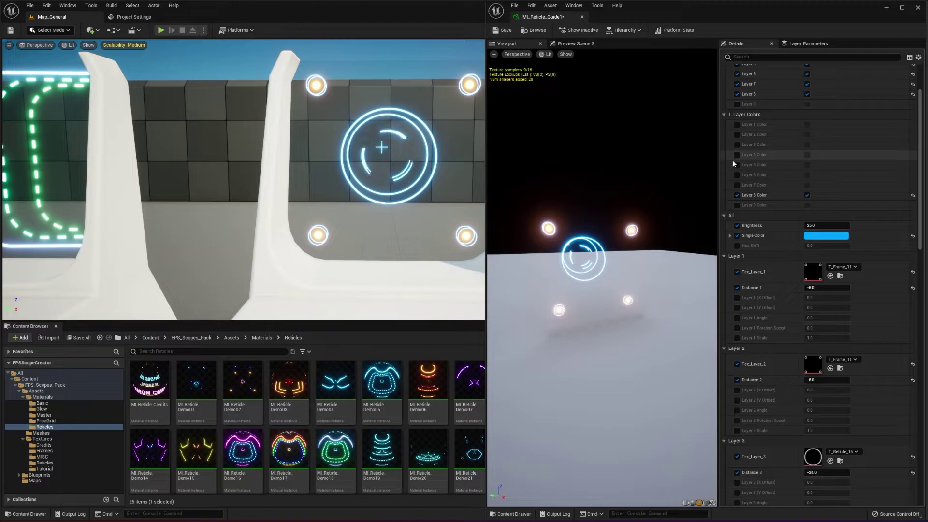
left_click(736, 165)
left_click(736, 155)
left_click(738, 175)
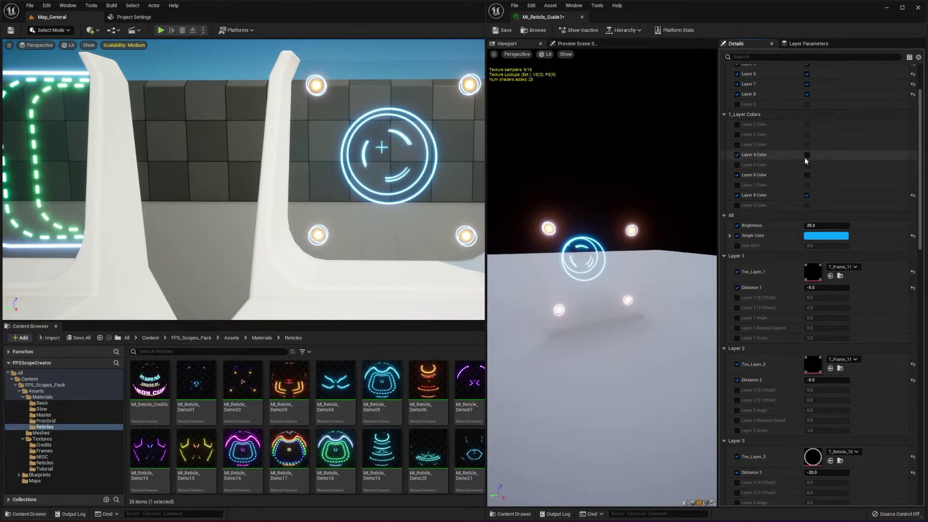
left_click(807, 155)
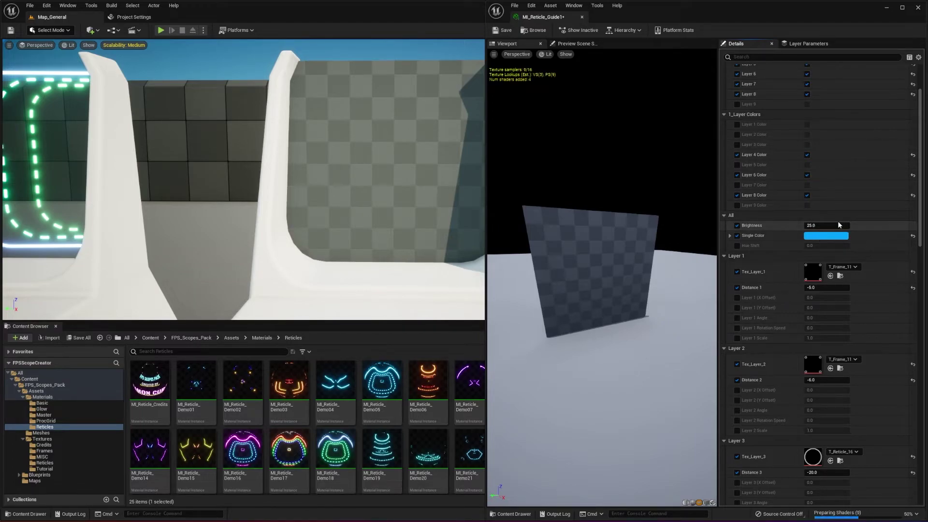
Enable Color Layer 4 and set it to orange, with the brightness value raised to 5.
scroll(838, 222, "down", 3)
scroll(837, 222, "down", 4)
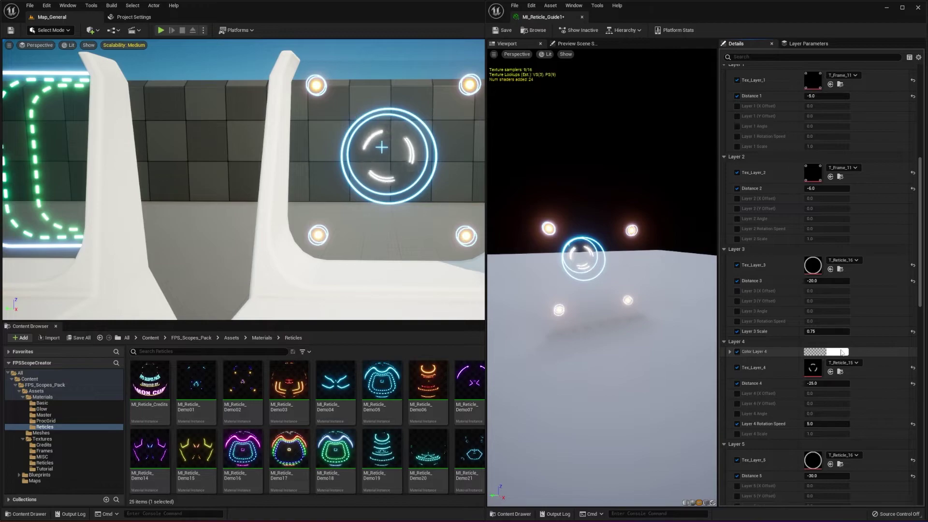
left_click(842, 352)
left_click(919, 408)
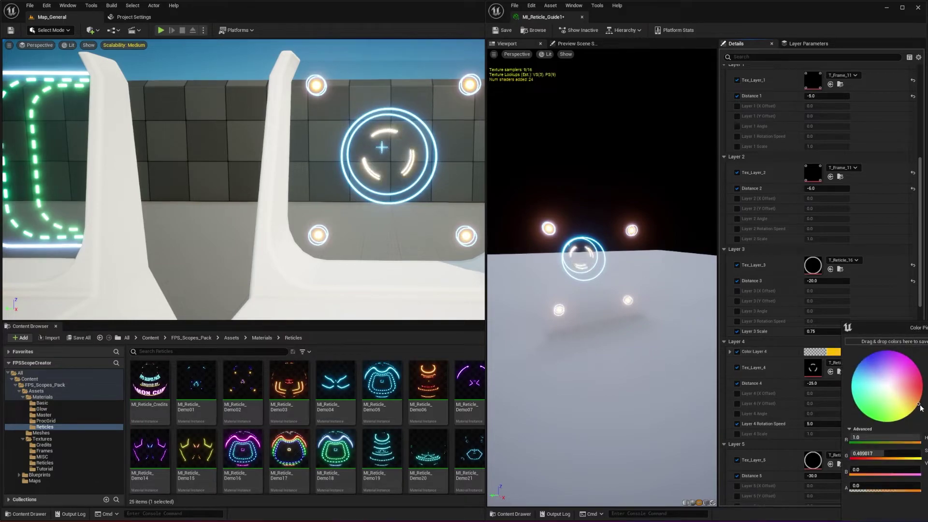
left_click_drag(918, 402, 918, 401)
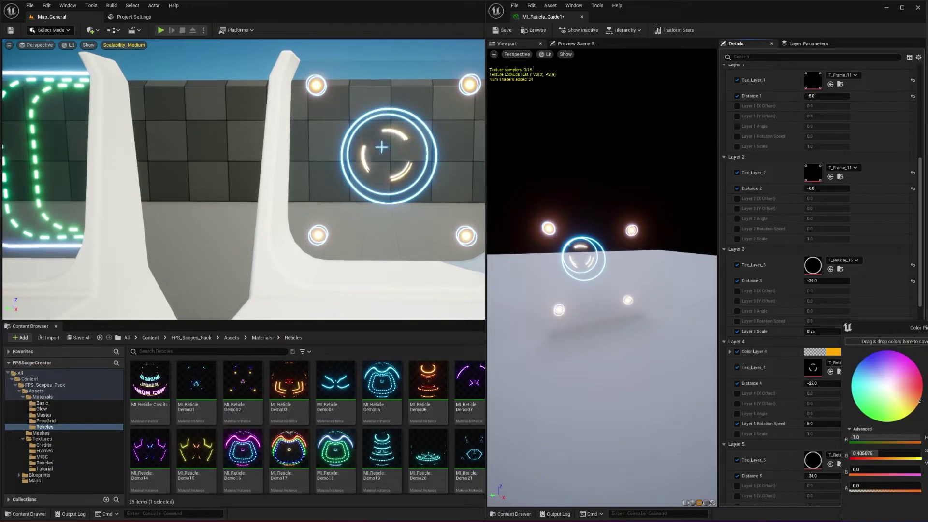
type("5")
key("Return")
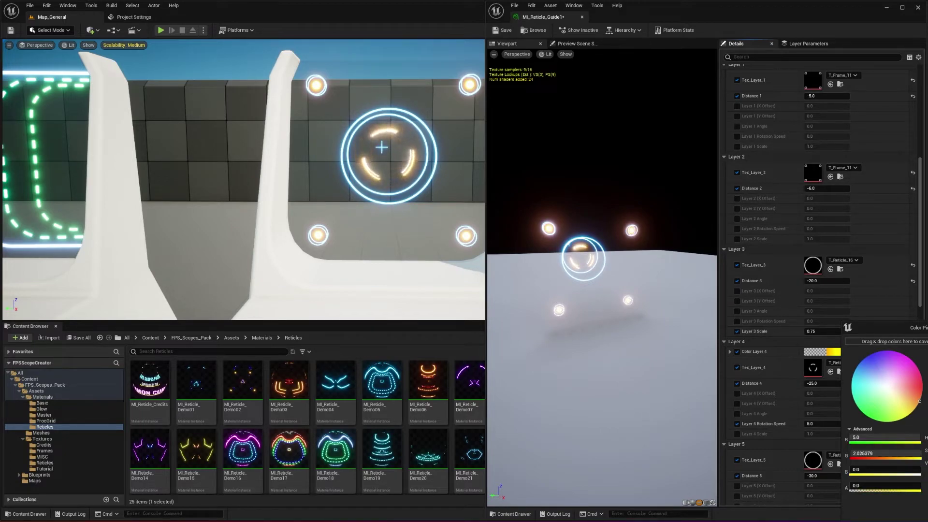
left_click(927, 507)
Enable Color Layer 6, copy the Layer 4 orange onto it, and save the material instance.
scroll(864, 355, "down", 4)
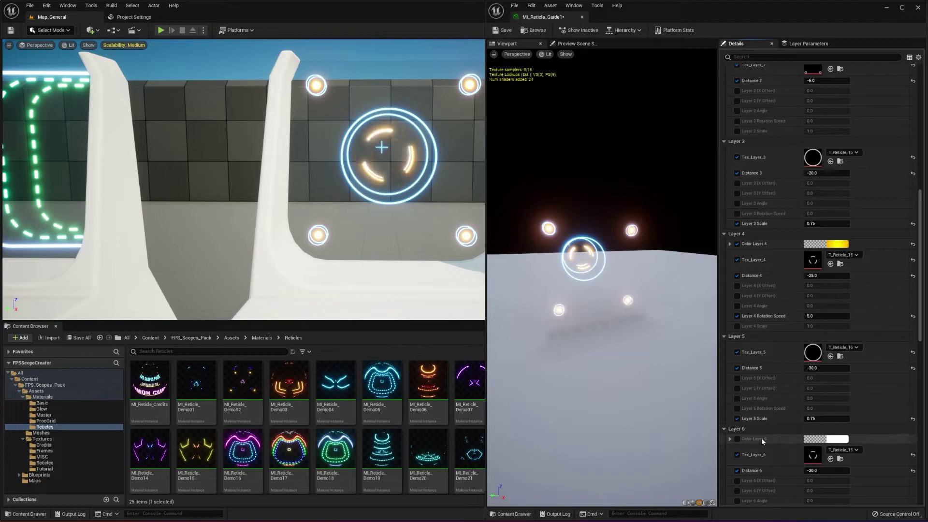
left_click(877, 443, "shift")
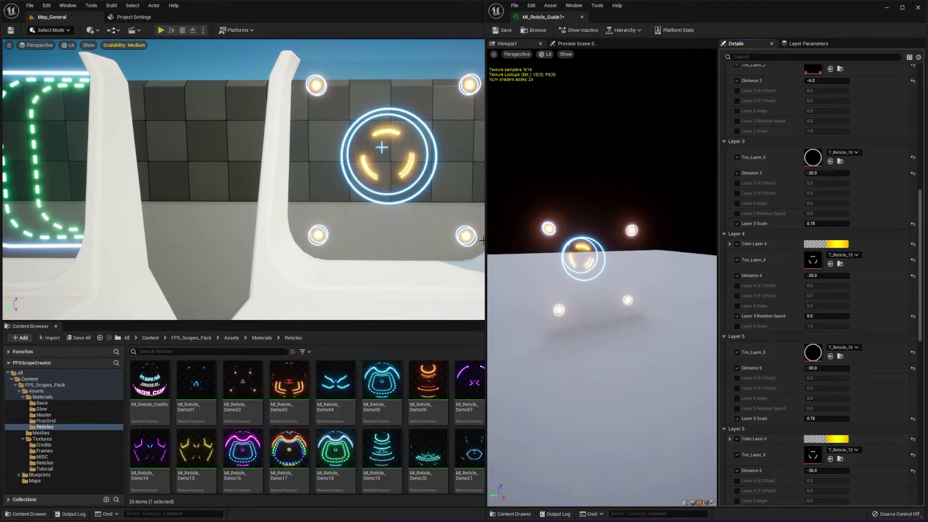
right_click_drag(426, 213, 428, 194)
left_click(505, 31)
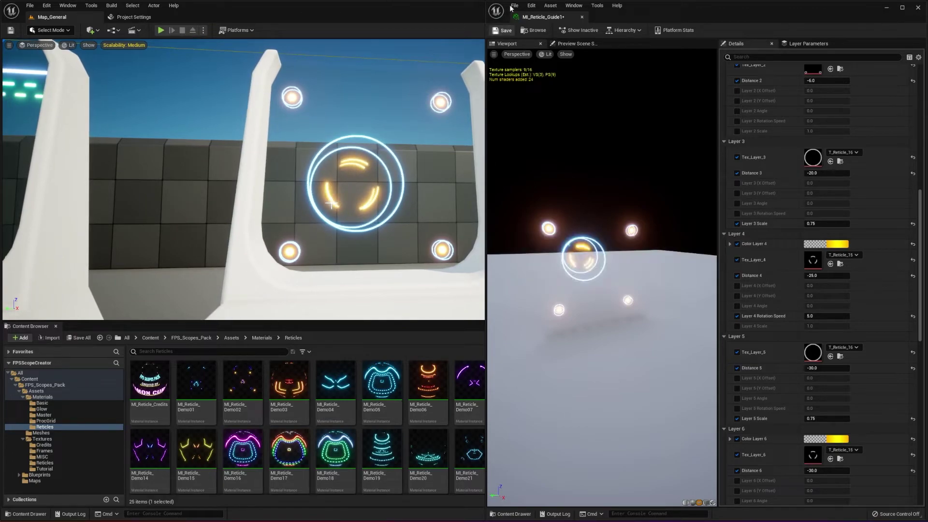
Close the material instance editor and play the level to view reticles through a picked-up sight.
left_click(918, 8)
left_click(161, 30)
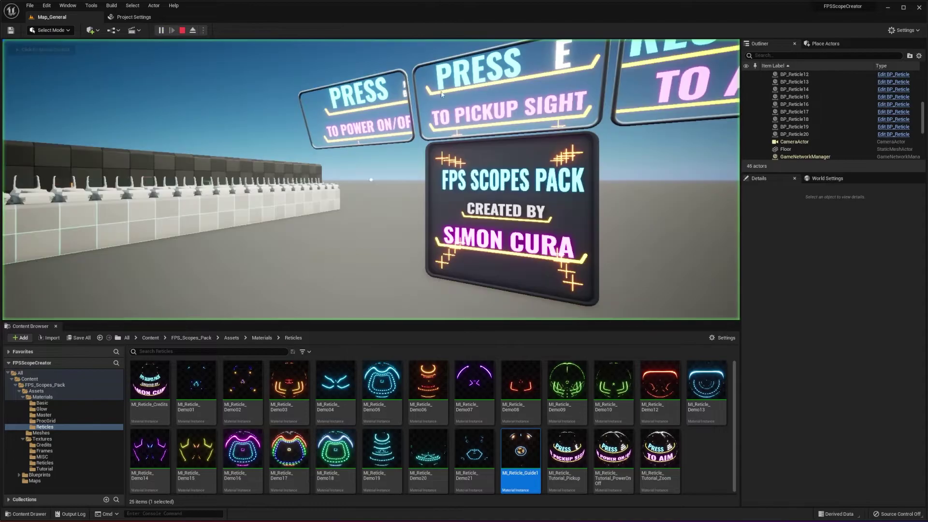
key("w")
key("w")
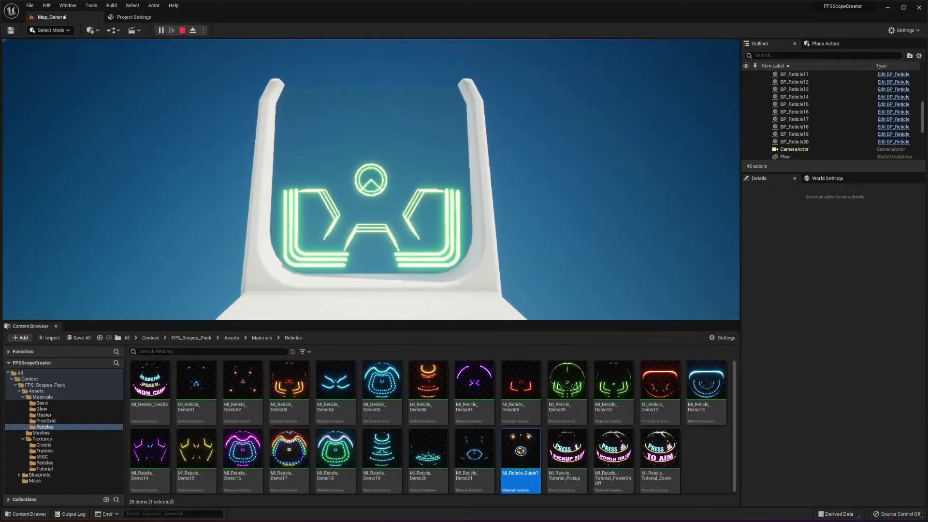
key("Escape")
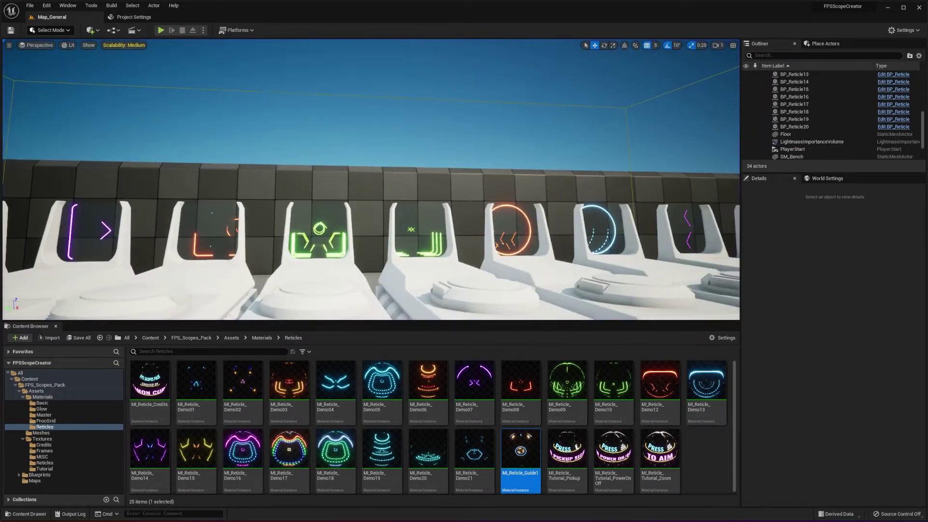
In MI_Reticle_Demo09, set Hue Shift to about 1.489 for magenta and raise Brightness to 75.
left_click(783, 229)
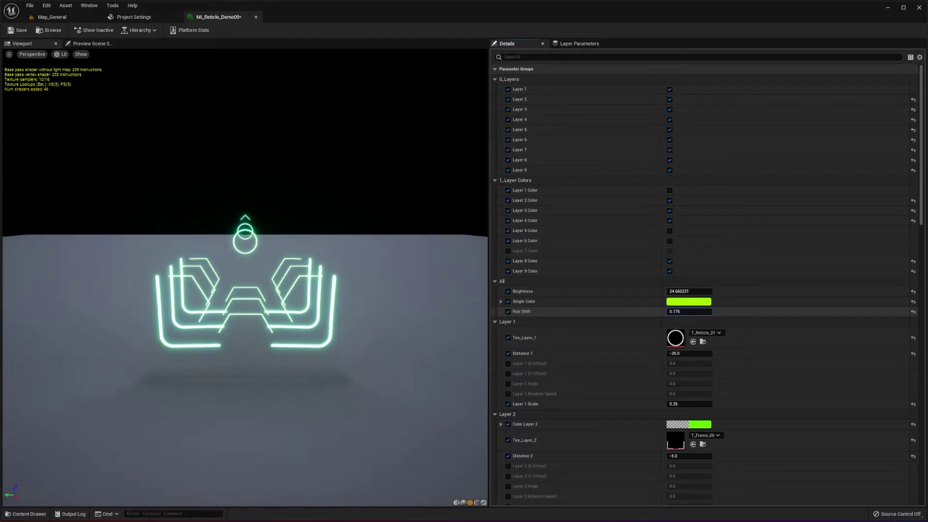
mouse_move(690, 312)
left_mouse_down()
mouse_move(725, 312)
mouse_move(695, 312)
left_mouse_up()
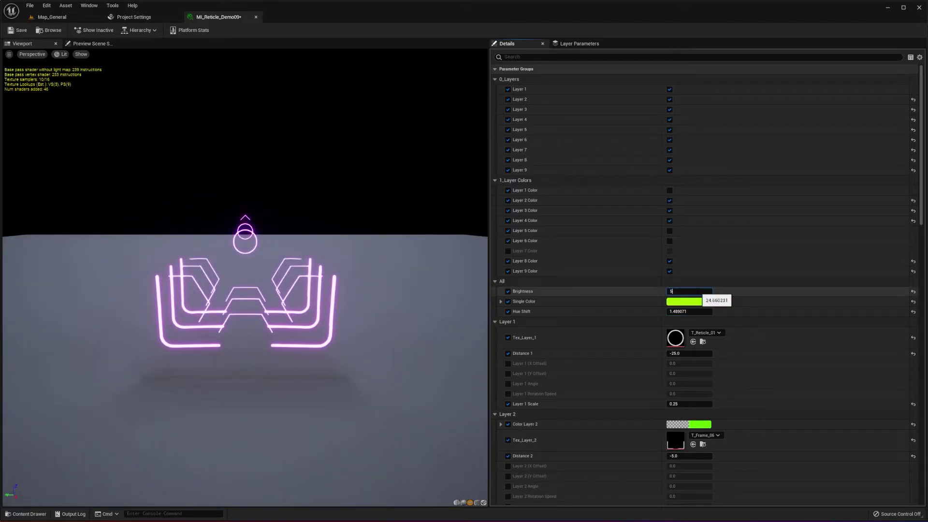
key("Return")
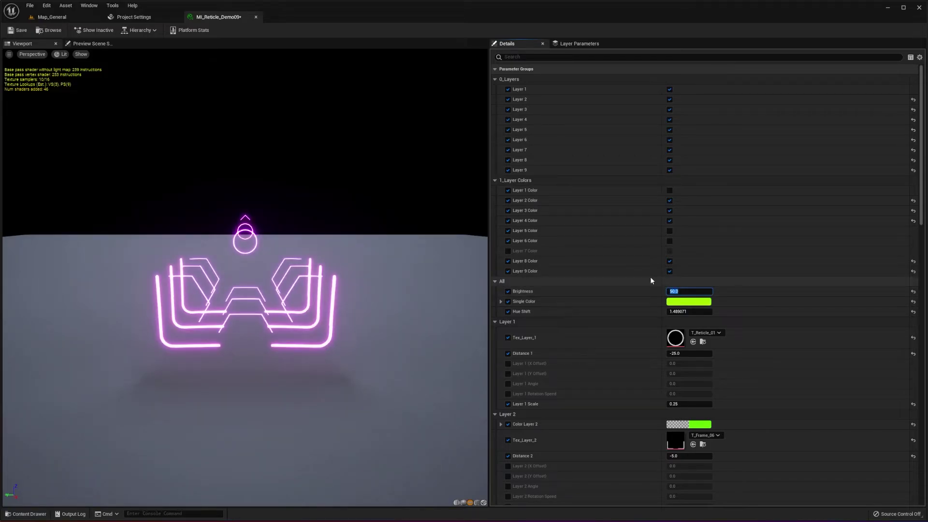
type("75")
key("Return")
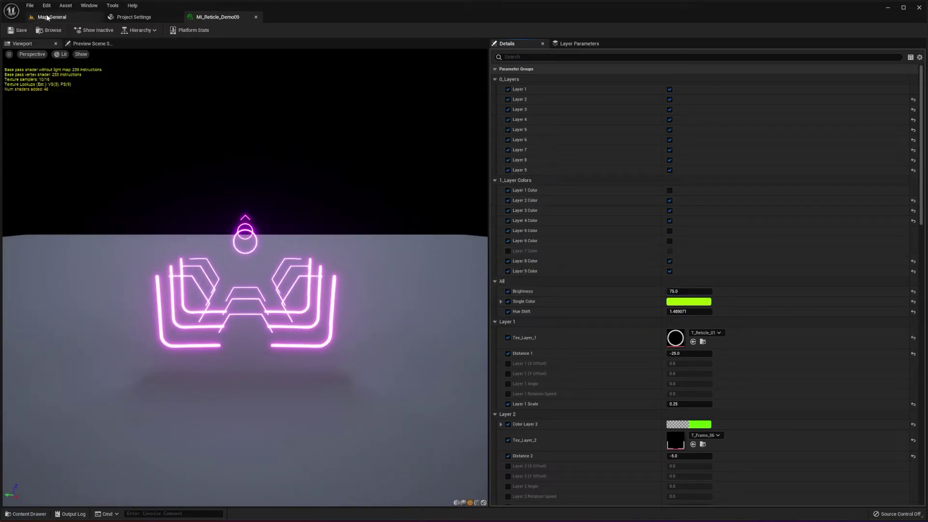
Play Map_General and pick up the MI_Reticle_Demo09 sight to check its magenta reticle in game.
left_click(47, 18)
left_click(161, 30)
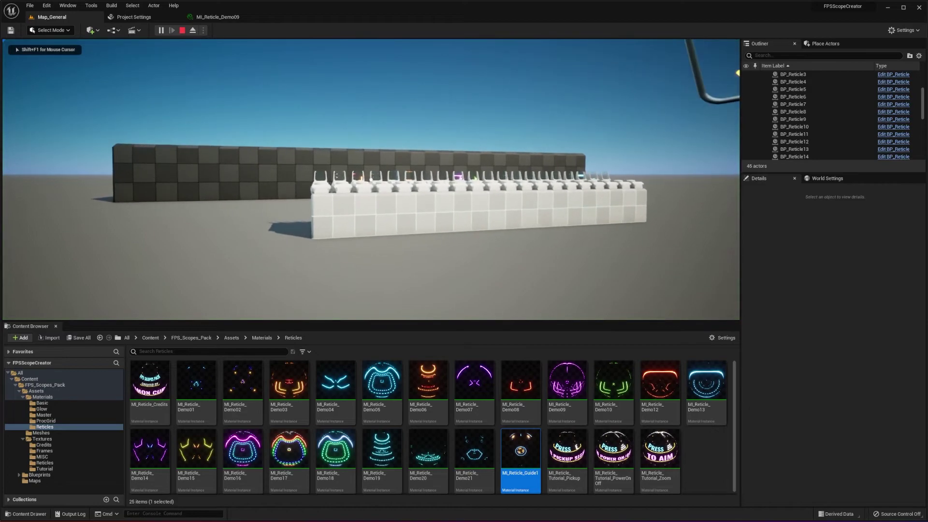
key("w")
key("e")
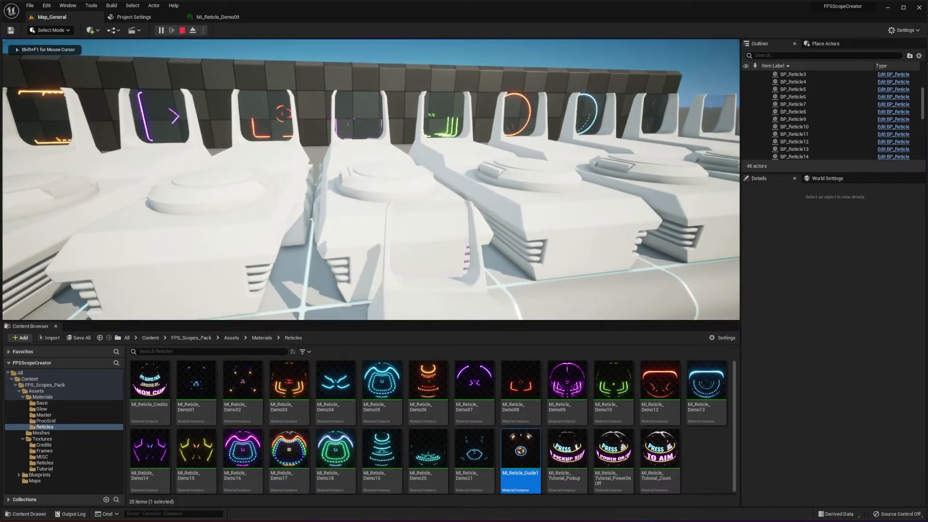
key("e")
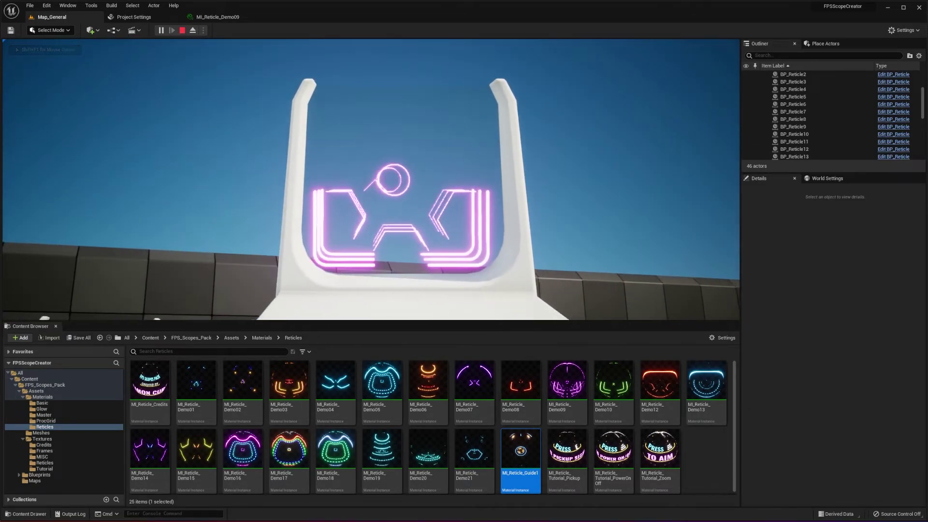
key("w")
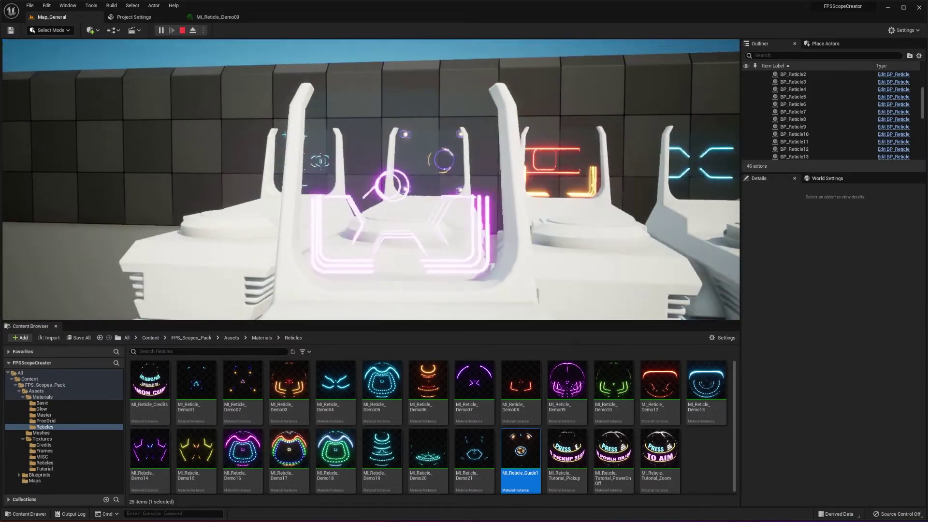
Put down the picked-up sight and stop the play session.
key("e")
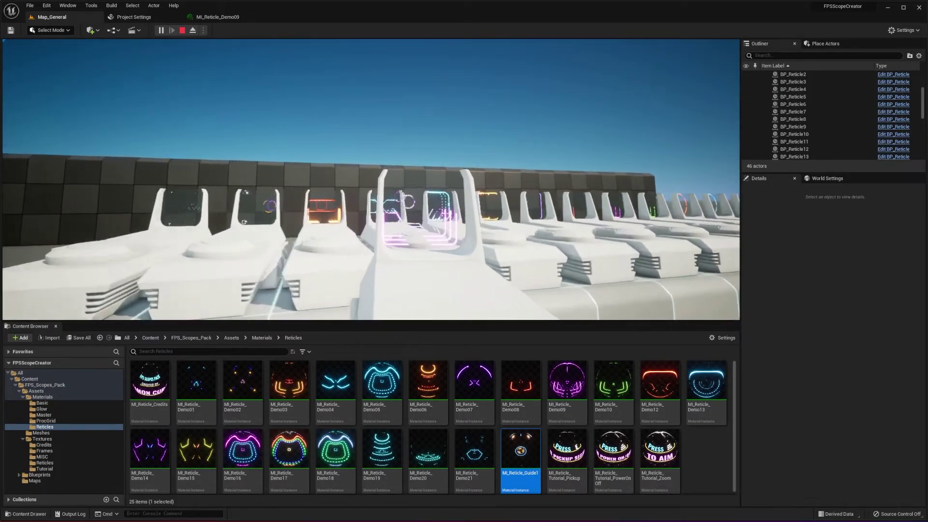
key("Escape")
key("d")
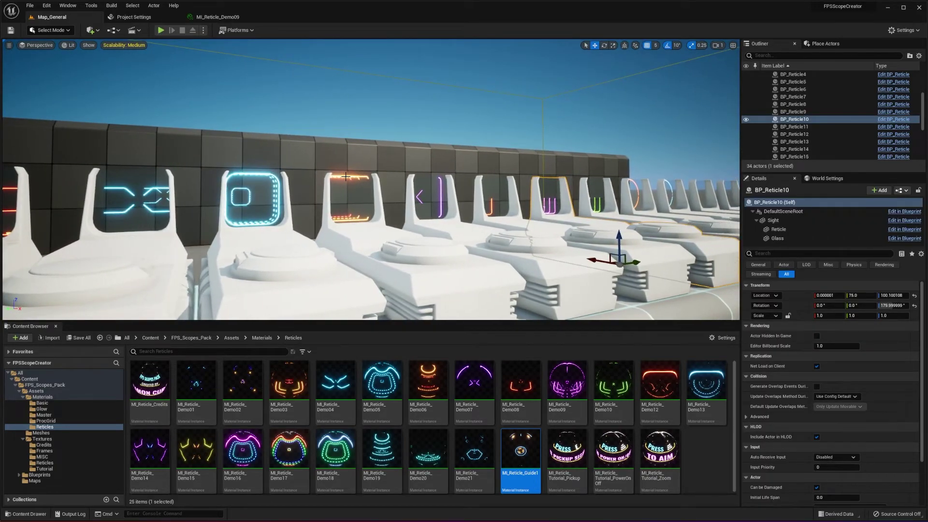
Review the MI_Reticle_Demo09 layer parameters down to Layer 9 with an enlarged preview, and return to Map_General.
left_click(215, 18)
scroll(653, 196, "down", 15)
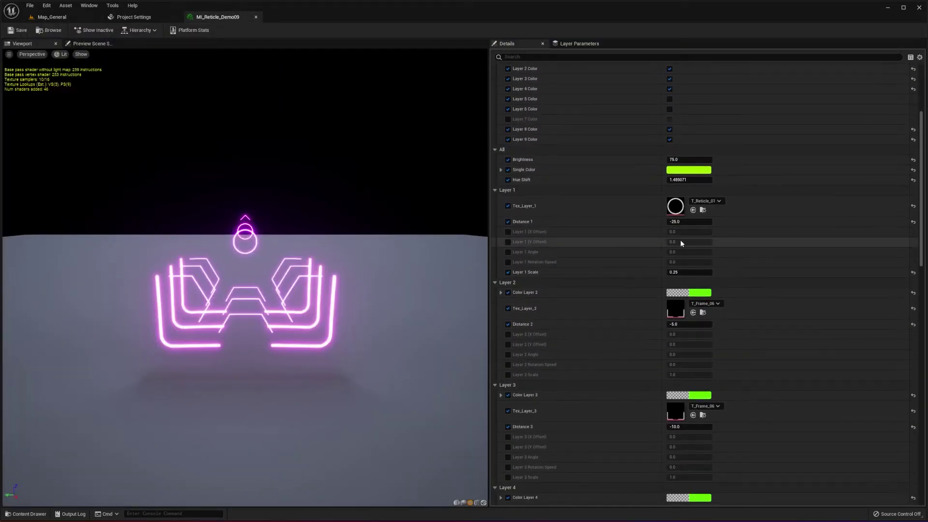
scroll(667, 257, "down", 3)
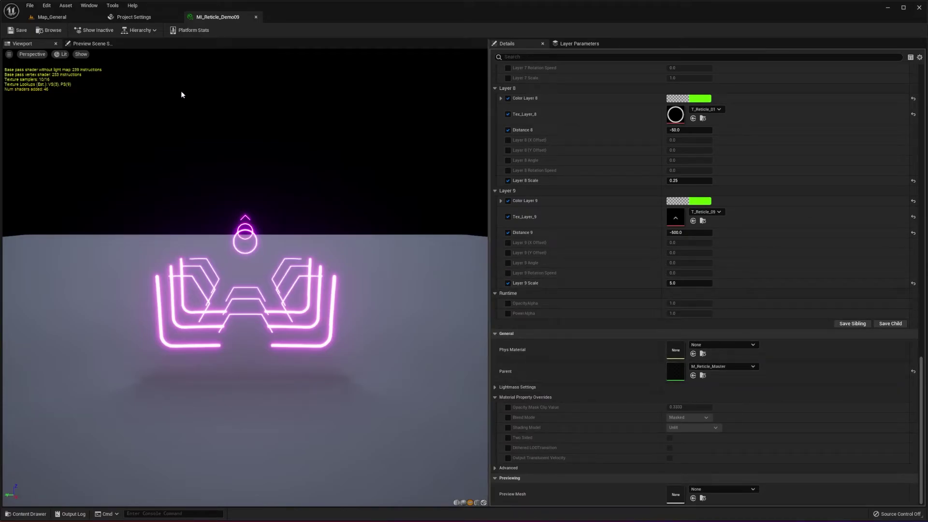
left_click_drag(489, 145, 591, 217)
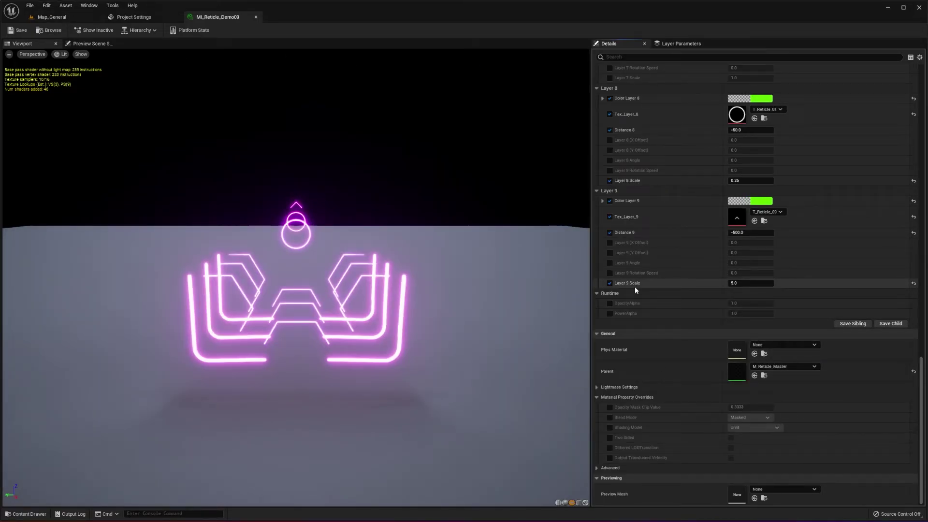
left_click(71, 18)
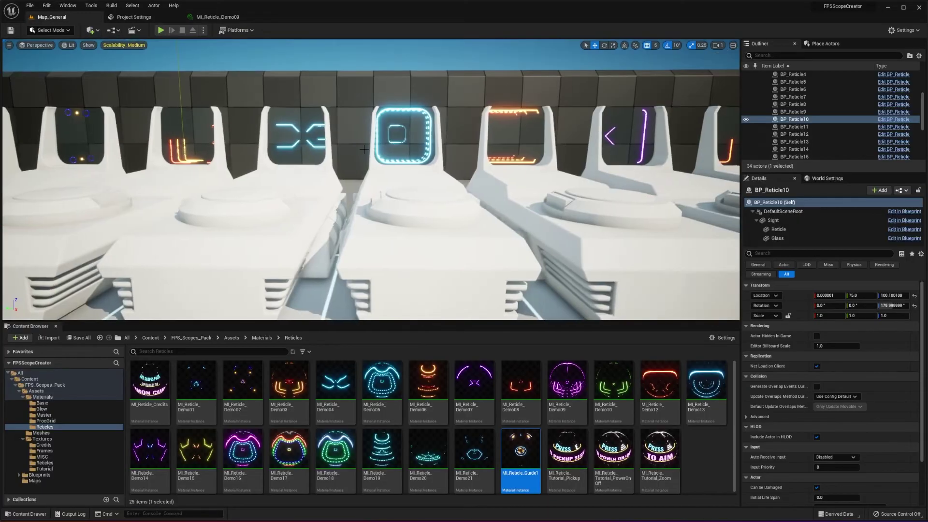
Select the Reticle component of the BP_Reticle8 sight to view the material assigned to it.
left_click(446, 182)
mouse_move(445, 183)
right_mouse_down()
mouse_move(457, 181)
mouse_move(450, 185)
right_mouse_up()
key("Escape")
key("a")
key("d")
right_click_drag(300, 203, 302, 193)
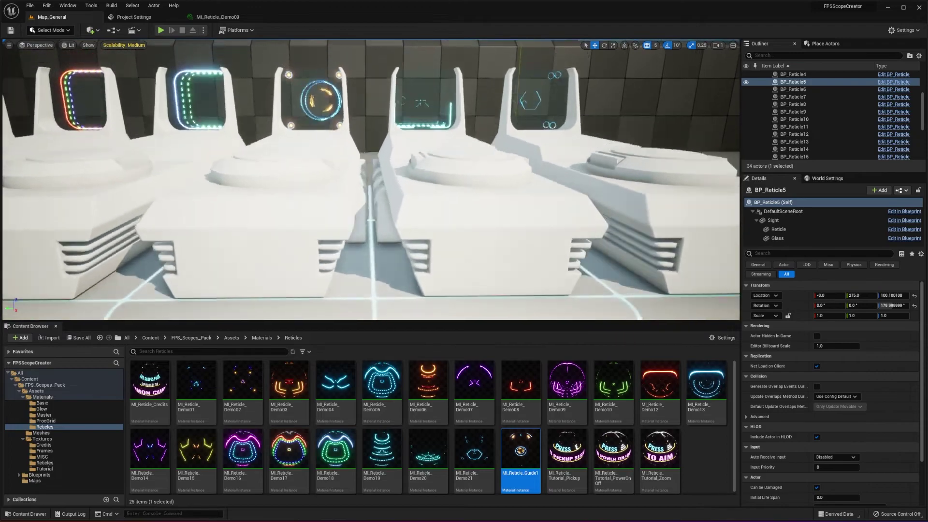
left_click(302, 193)
right_click_drag(537, 164, 537, 165)
left_click(538, 165)
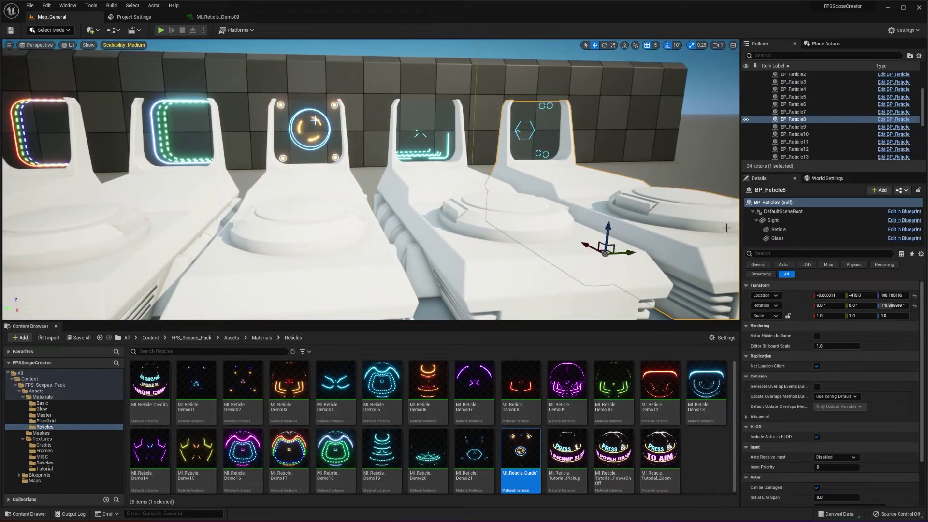
left_click(766, 231)
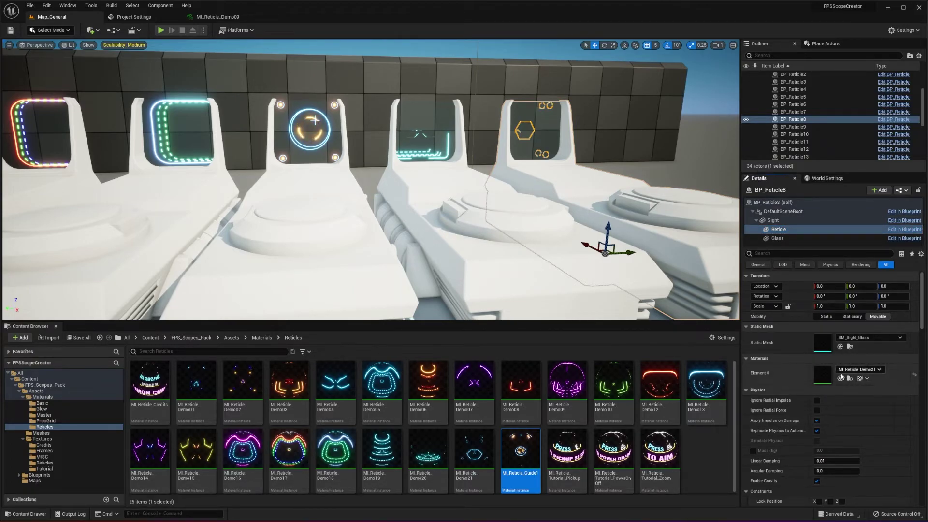
Duplicate the Reticle component inside the BP_Reticle19 sight.
right_click_drag(487, 251, 478, 249)
left_click(479, 249)
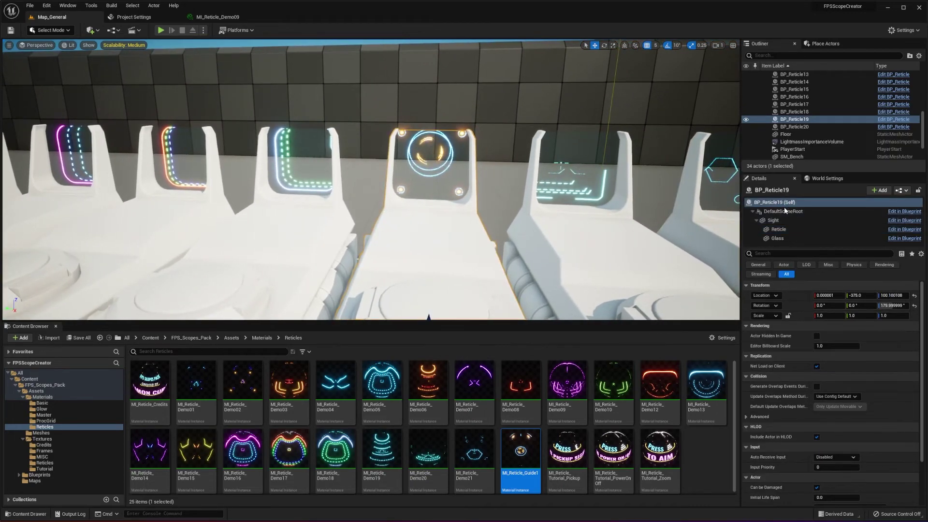
left_click(796, 232)
key("ctrl+d")
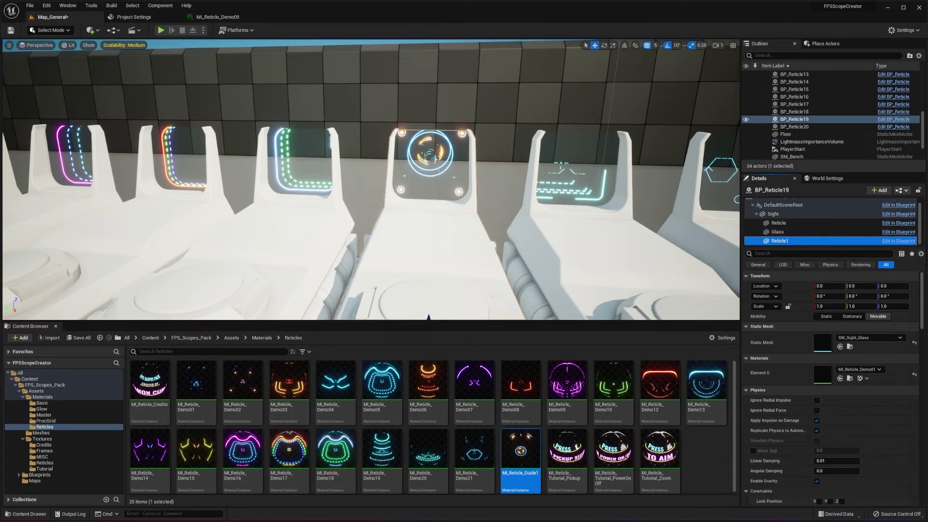
Assign MI_Reticle_Demo21 to the duplicated Reticle1 component and inspect the overlaid reticles from several angles.
left_click(858, 369)
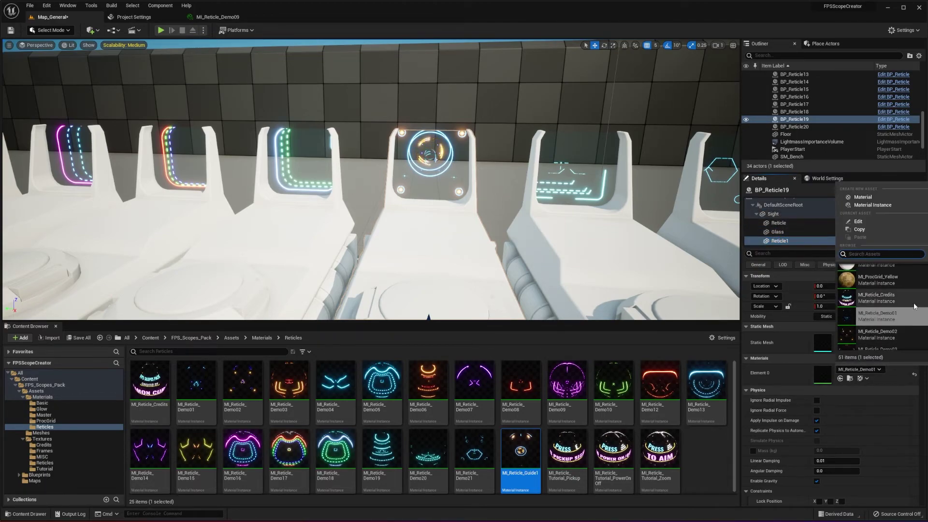
type("demo21")
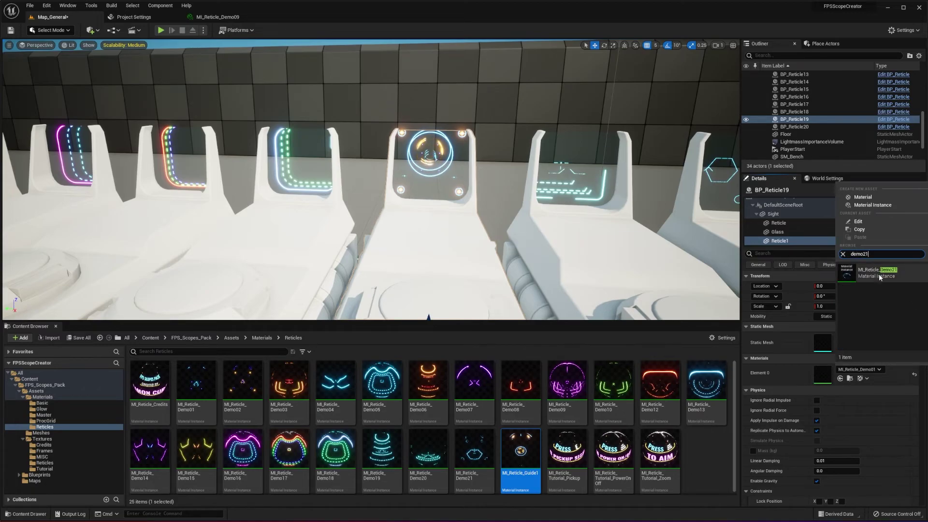
left_click(880, 277)
right_click_drag(371, 180, 425, 179)
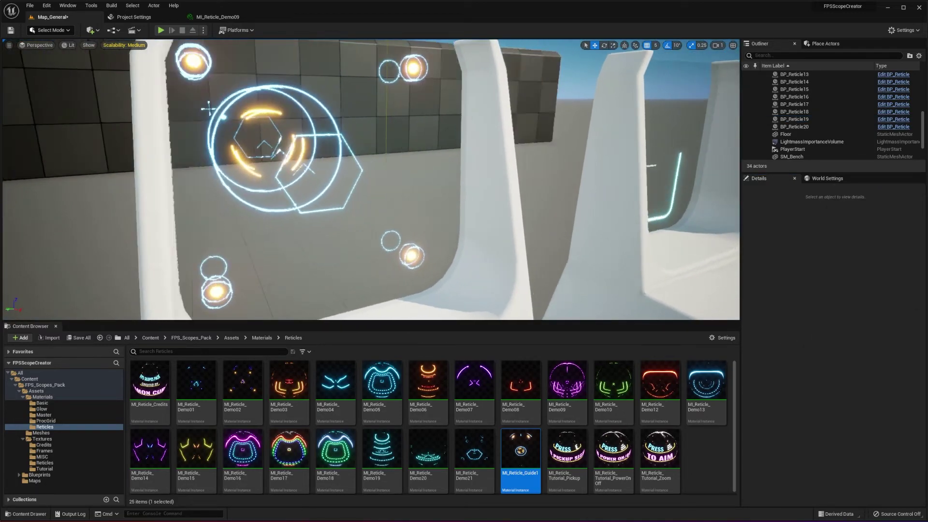
right_click_drag(208, 108, 208, 109)
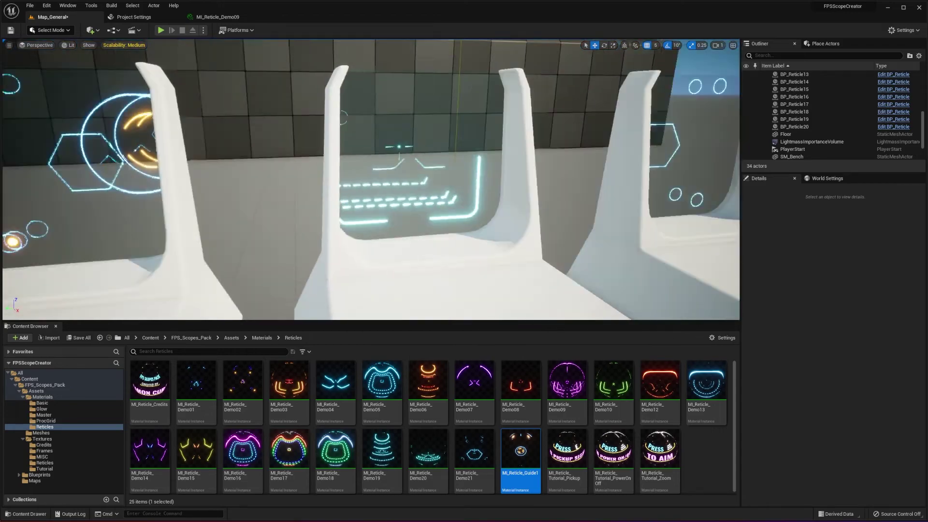
right_click_drag(407, 149, 406, 153)
right_click_drag(349, 184, 412, 194)
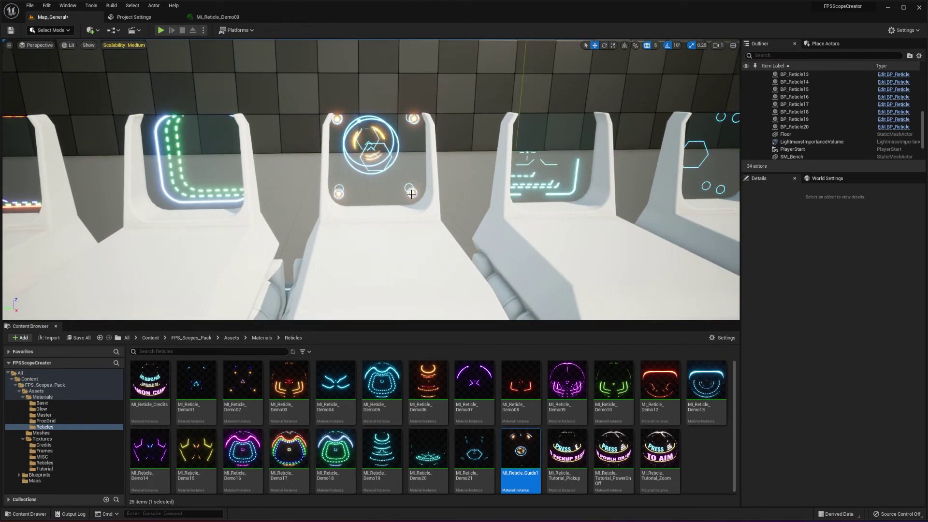
Play Map_General, check the scene in the shader complexity view, and stop the session.
left_click(161, 30)
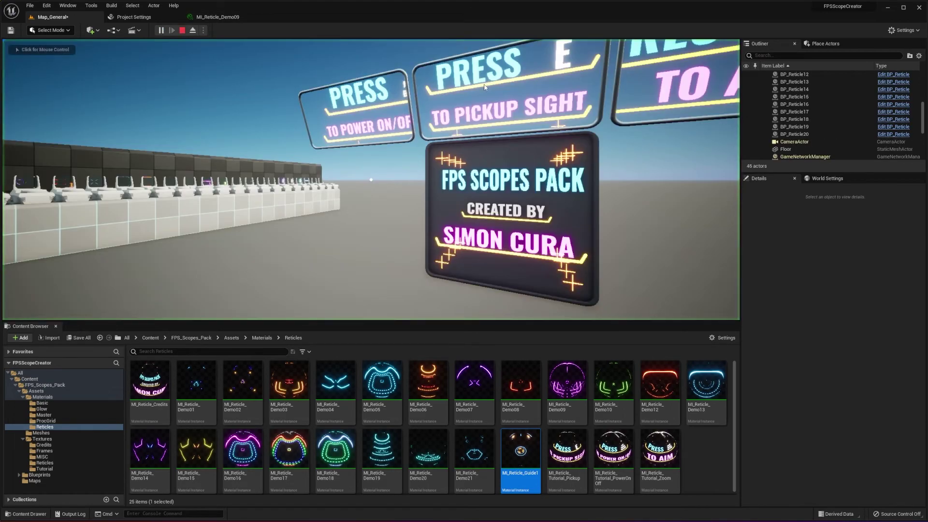
left_click(438, 105)
key("F5")
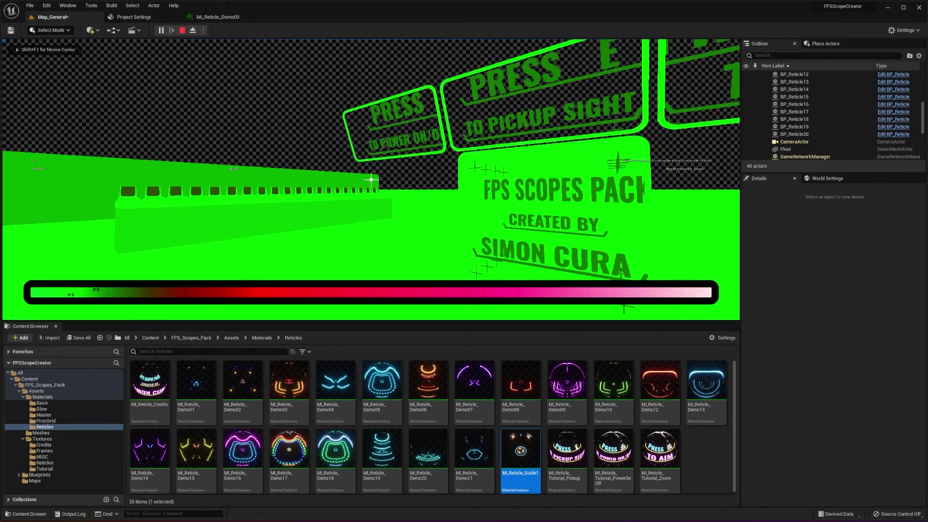
key("Escape")
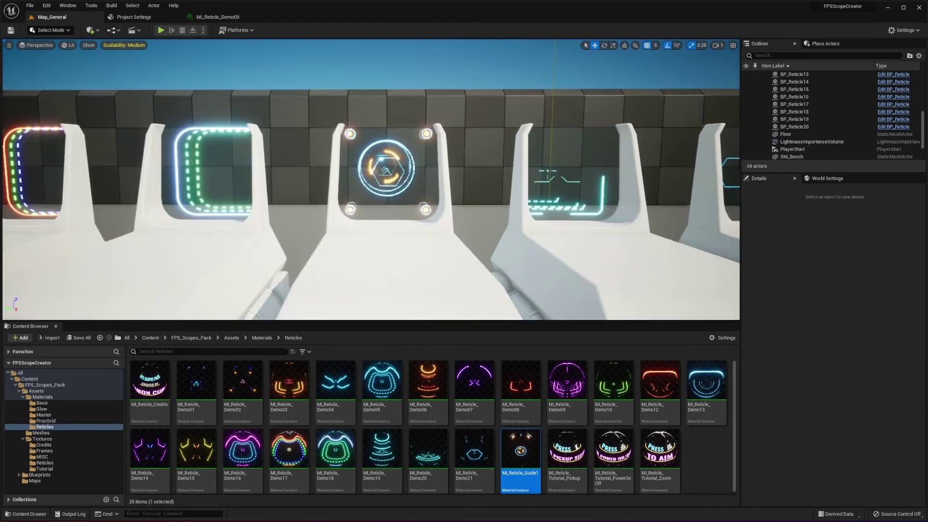
Look up the Anti-Aliasing Method options in Project Settings, and play Map_General again.
key("d")
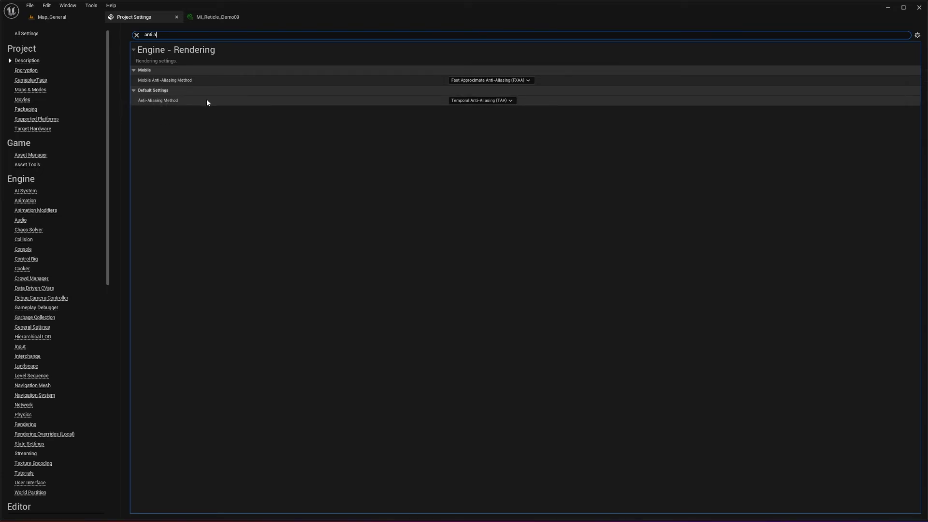
left_click(465, 100)
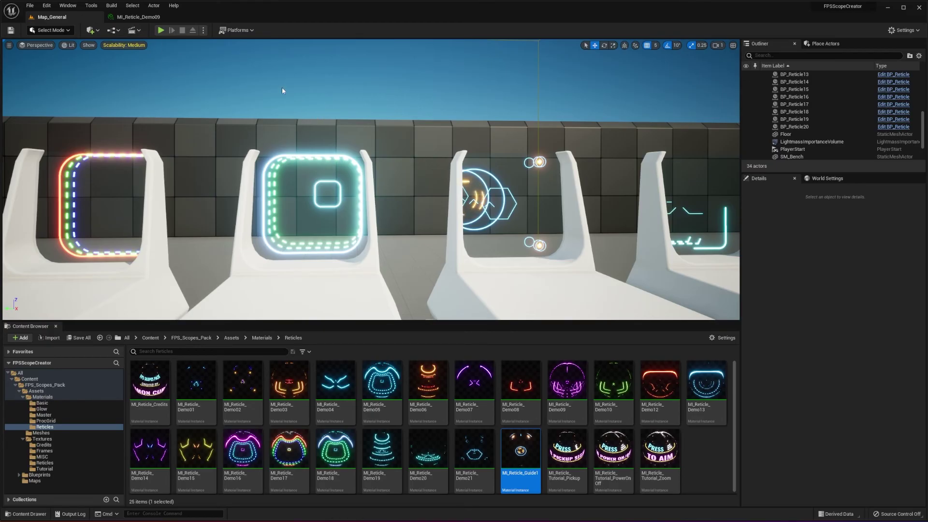
left_click(161, 30)
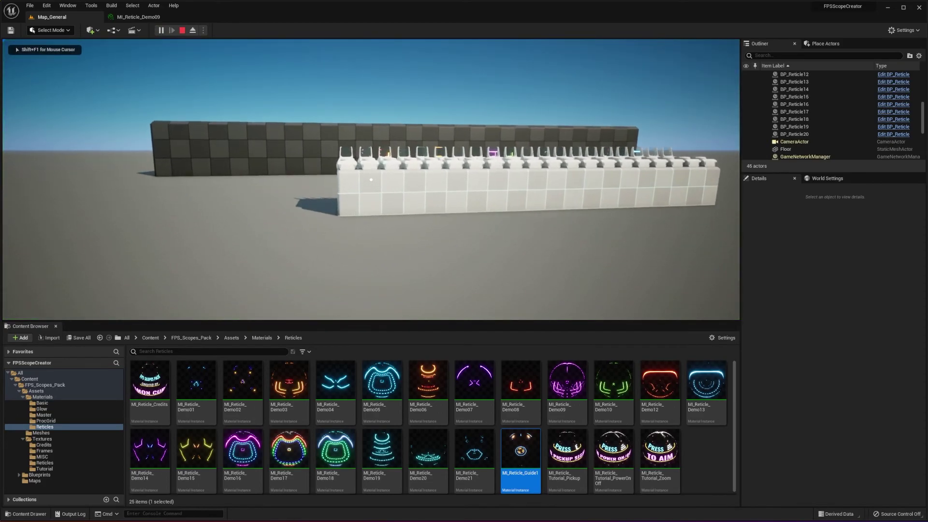